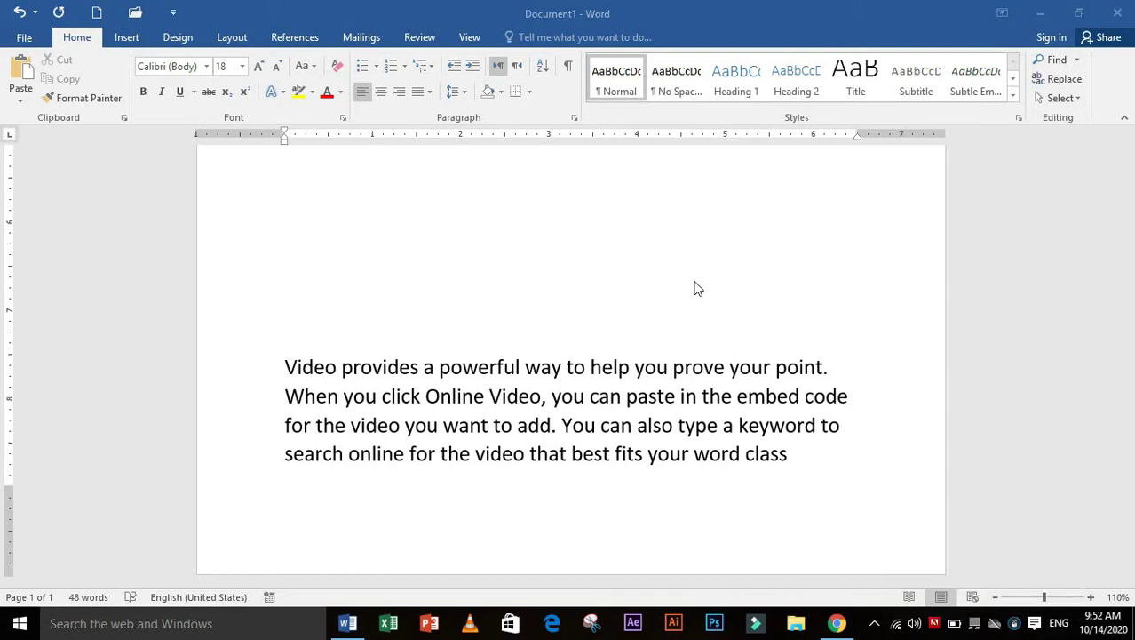
- Review the paragraph's line and page break settings, then scroll through the pages
click(578, 129)
click(574, 119)
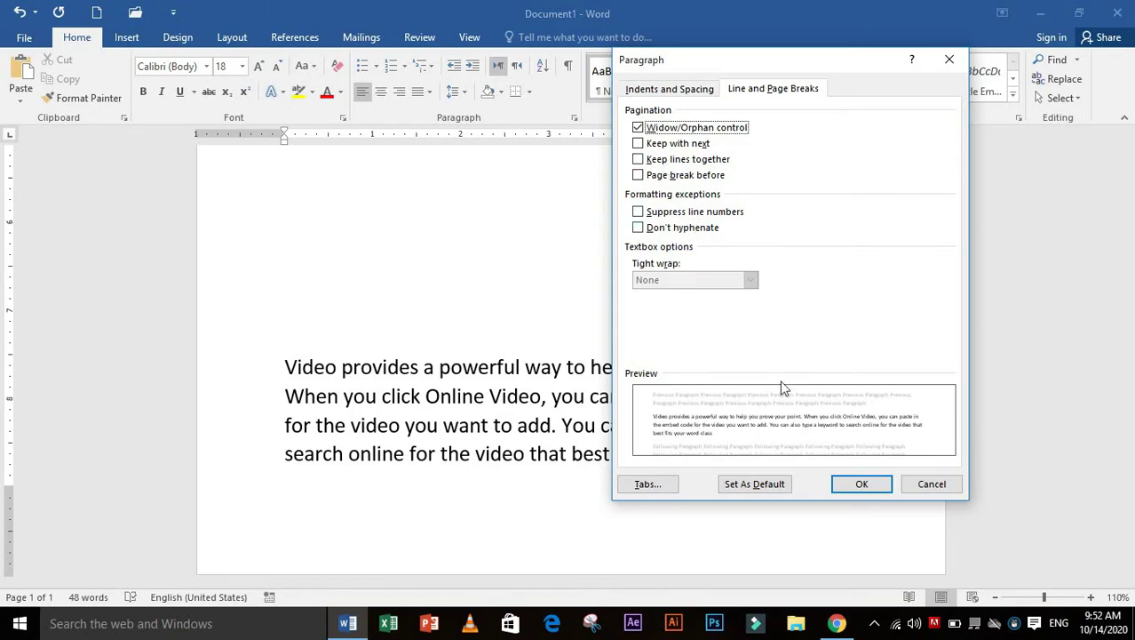
click(860, 484)
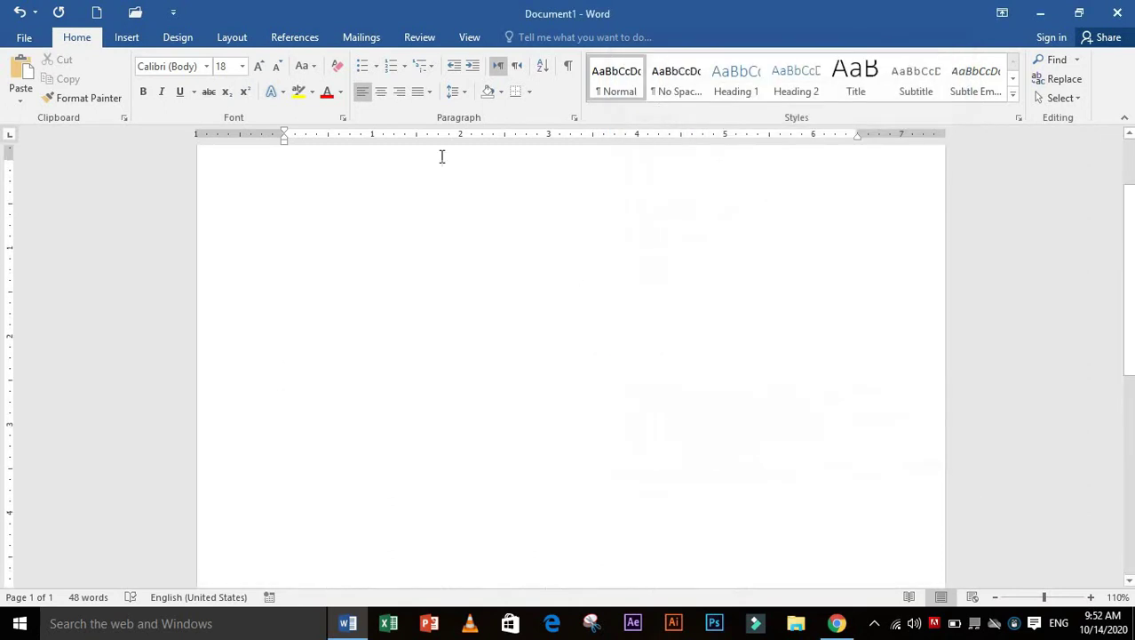
scroll(377, 222, down, 5)
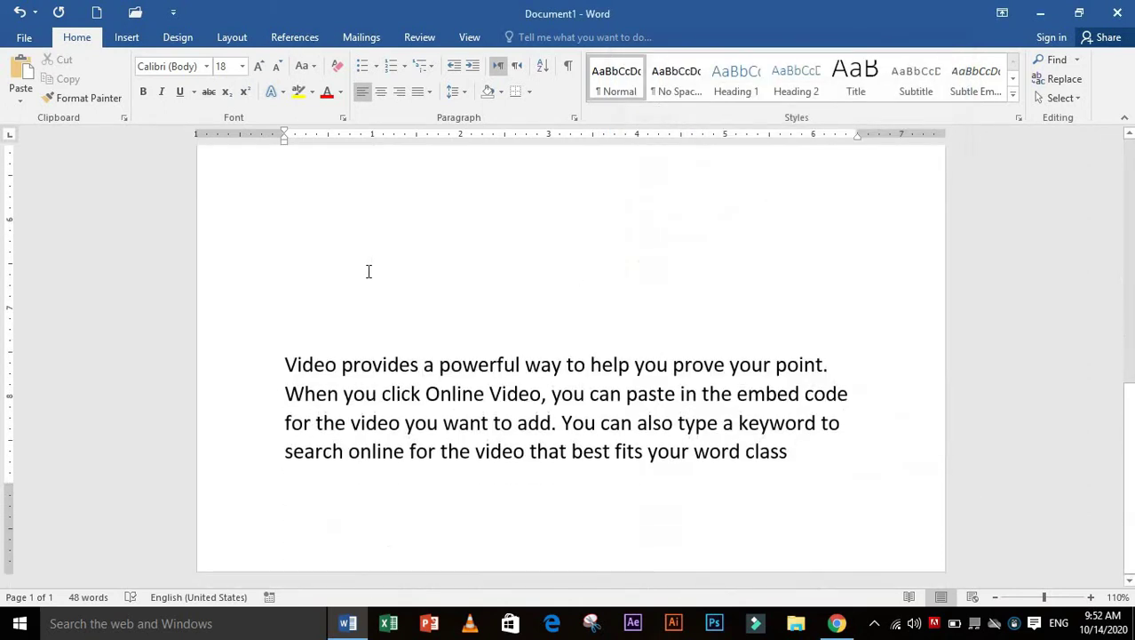
scroll(364, 249, up, 5)
scroll(431, 347, down, 5)
- Append 'msoffice class' so the paragraph spills onto page 2, then clear Widow/Orphan control
drag(285, 444, 811, 464)
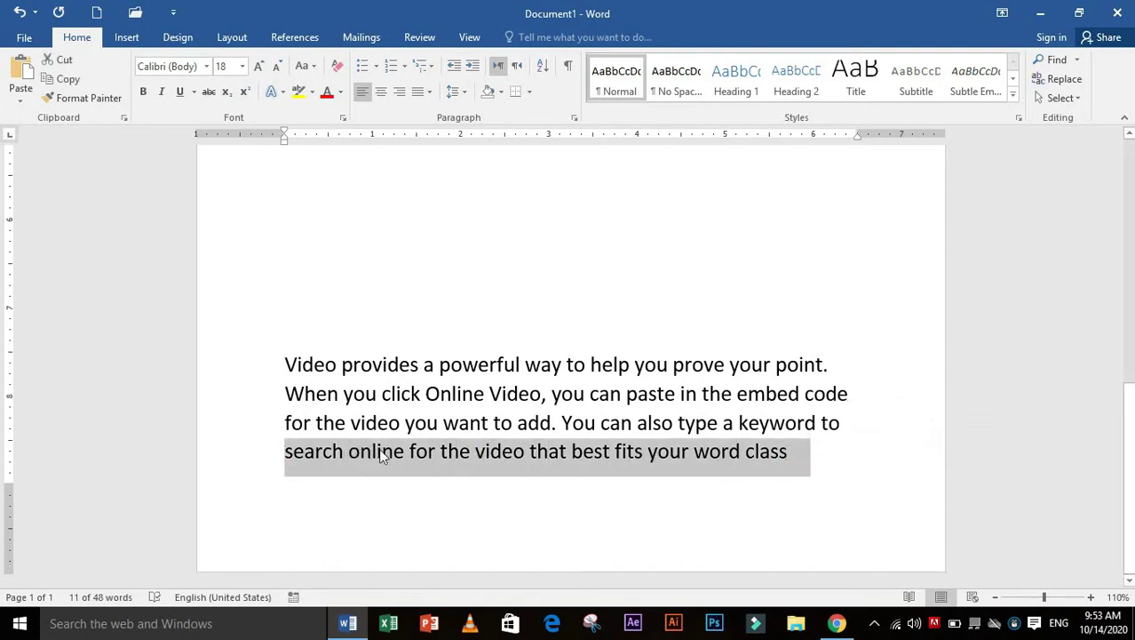
click(797, 451)
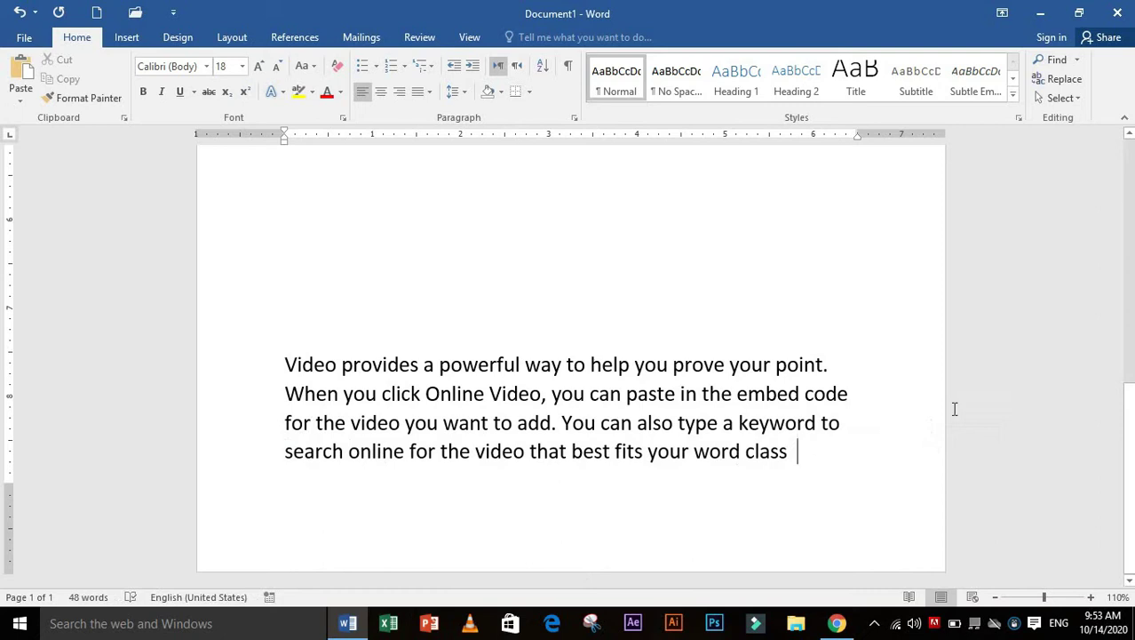
text(msoff)
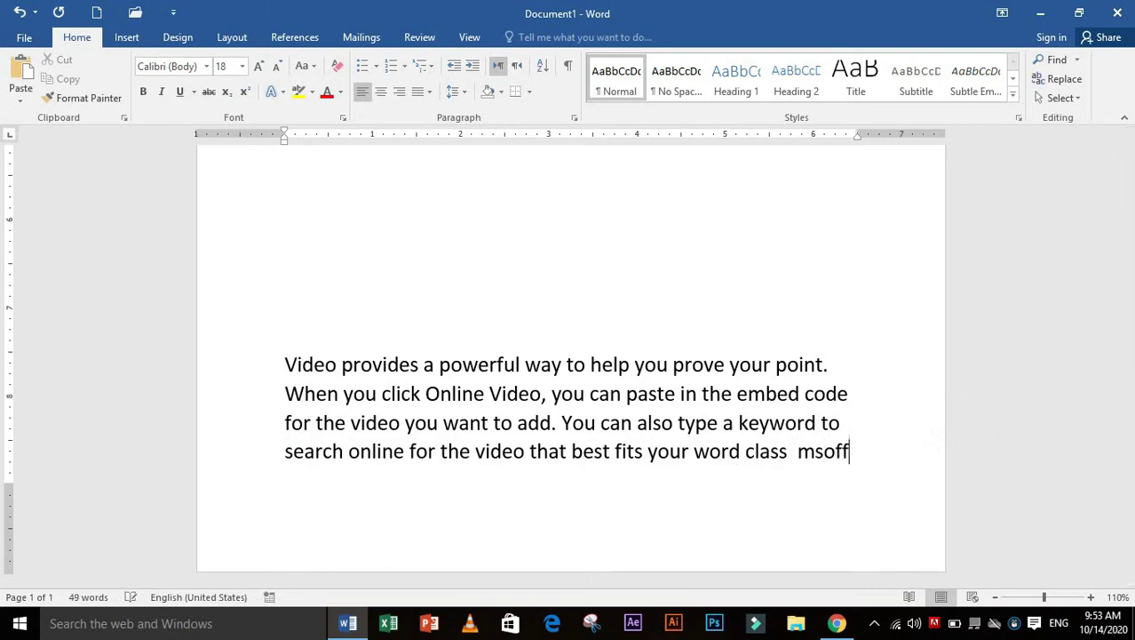
text(ice)
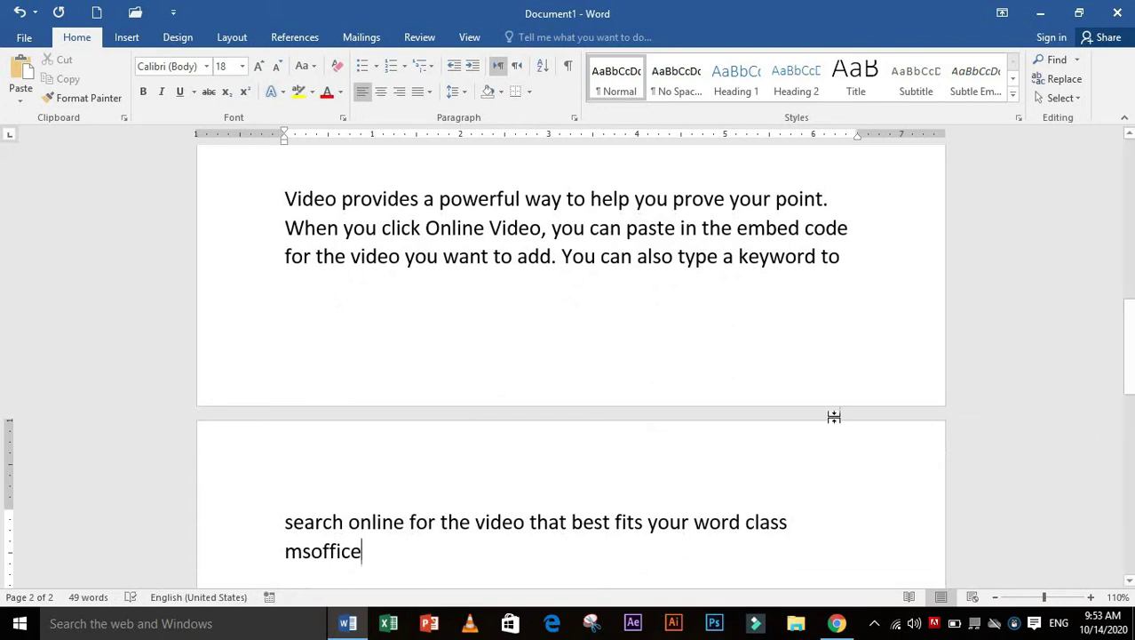
drag(296, 523, 796, 511)
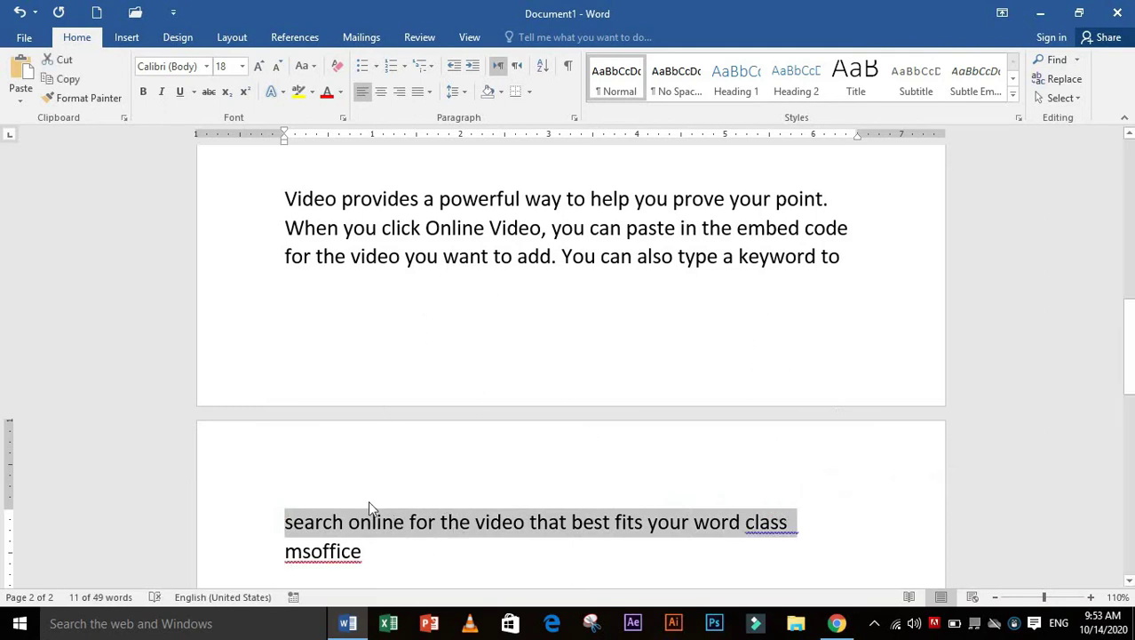
click(390, 564)
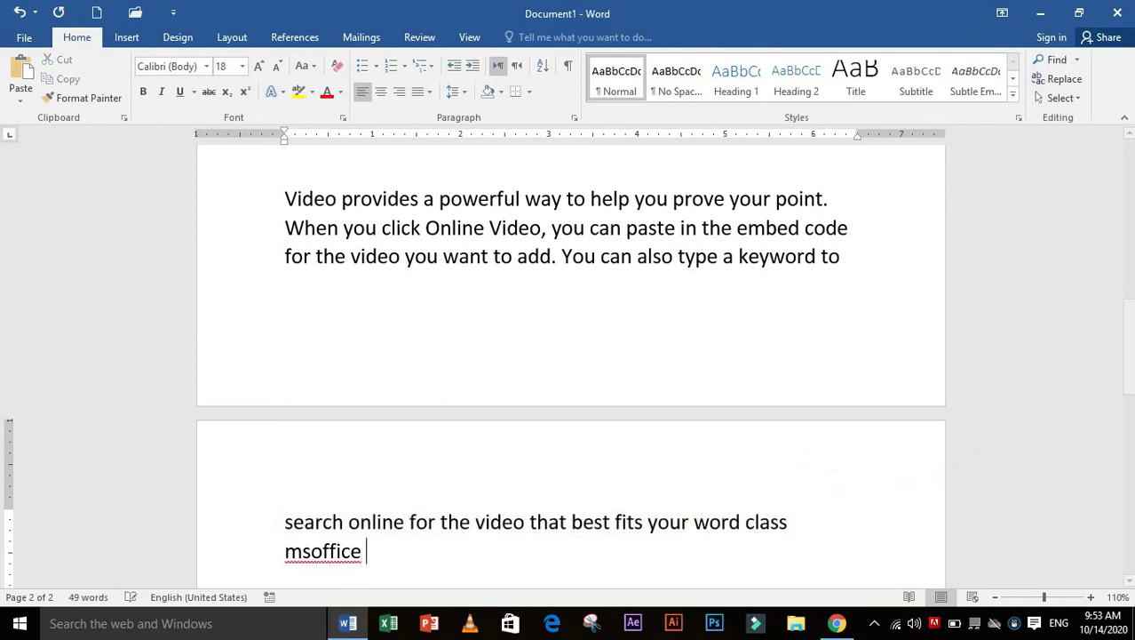
text(class)
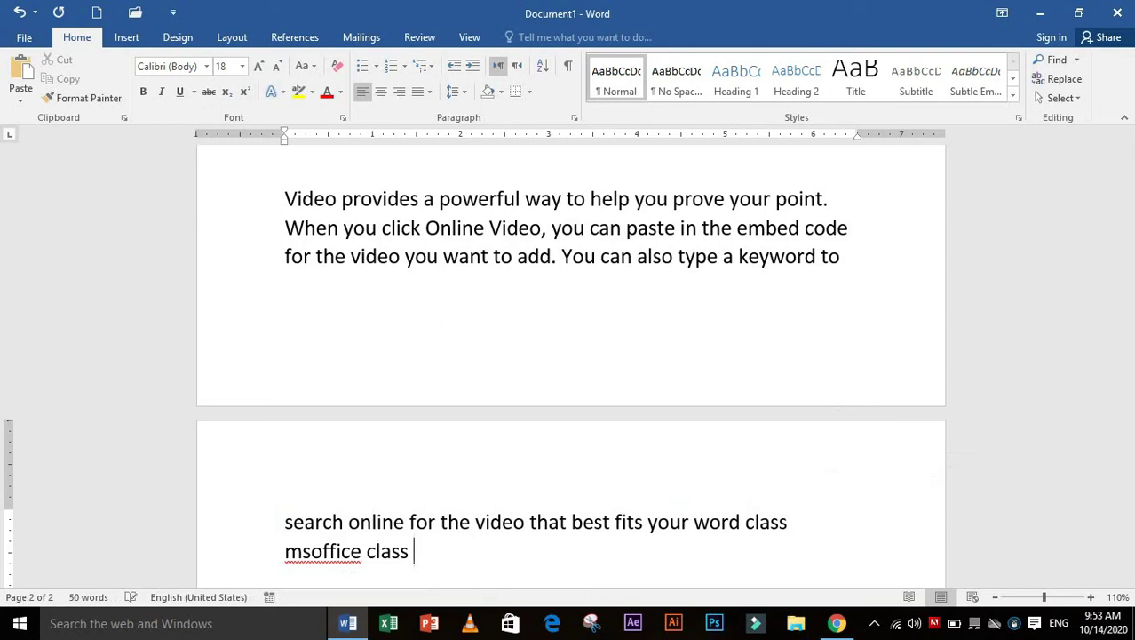
click(574, 117)
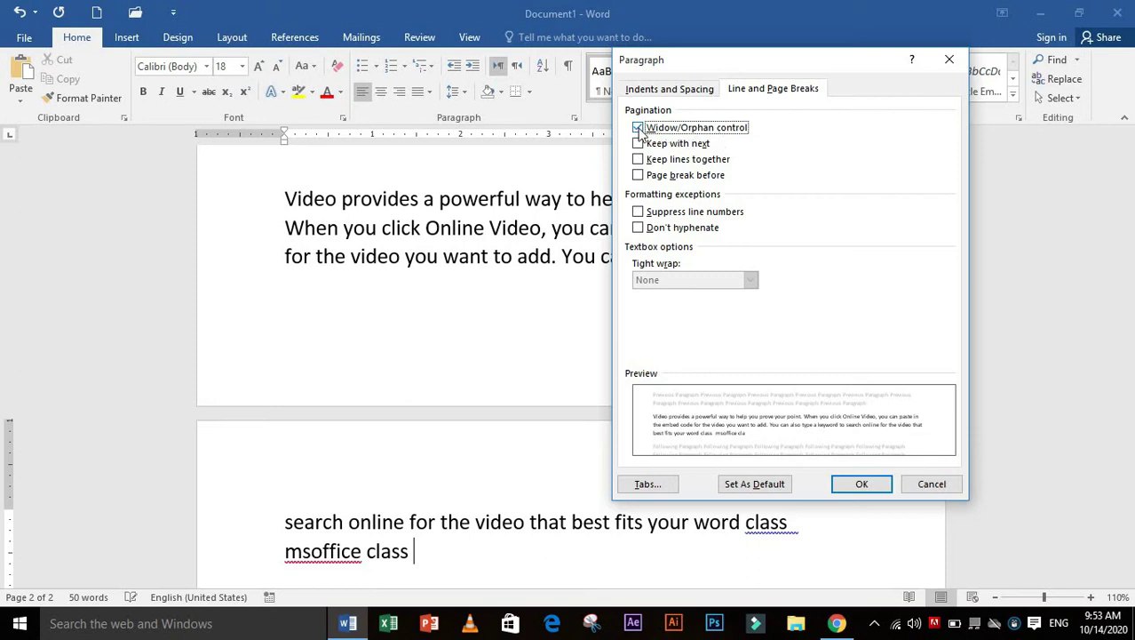
- Apply Widow/Orphan off and add 'fjdlf a', leaving only 'msoffice class fjdlf a' on page 2
click(863, 484)
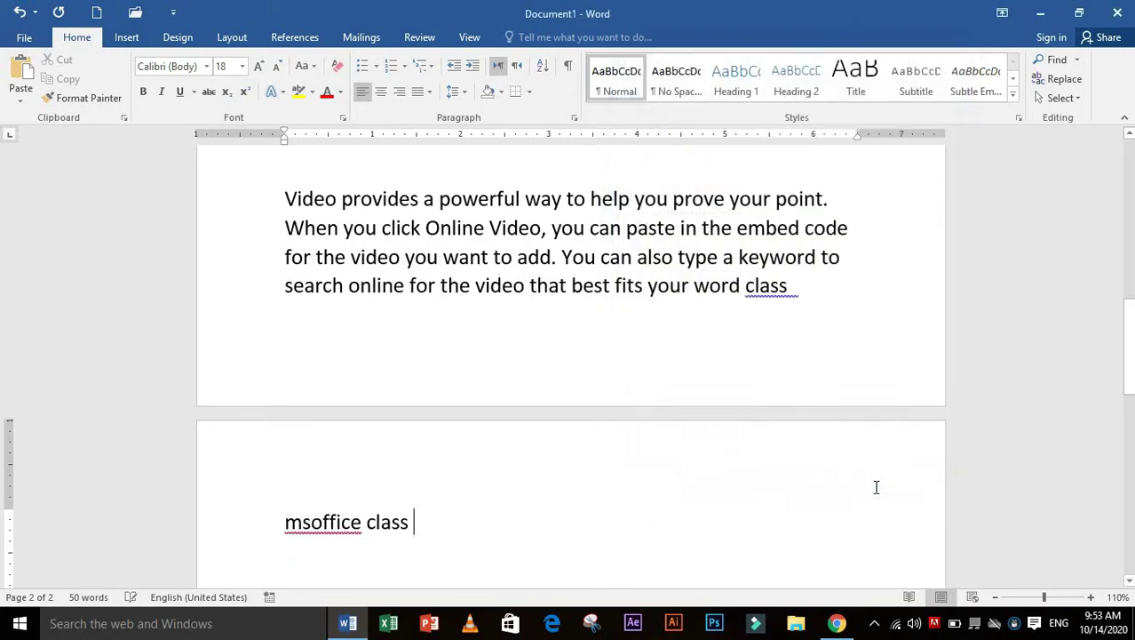
click(800, 285)
drag(665, 285, 286, 290)
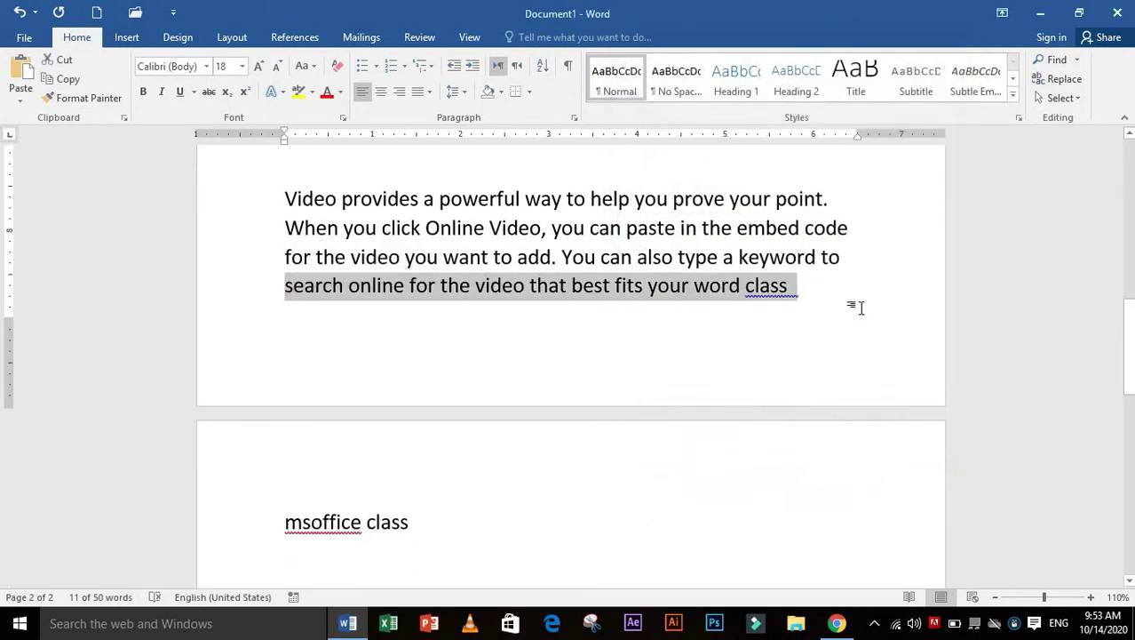
click(430, 526)
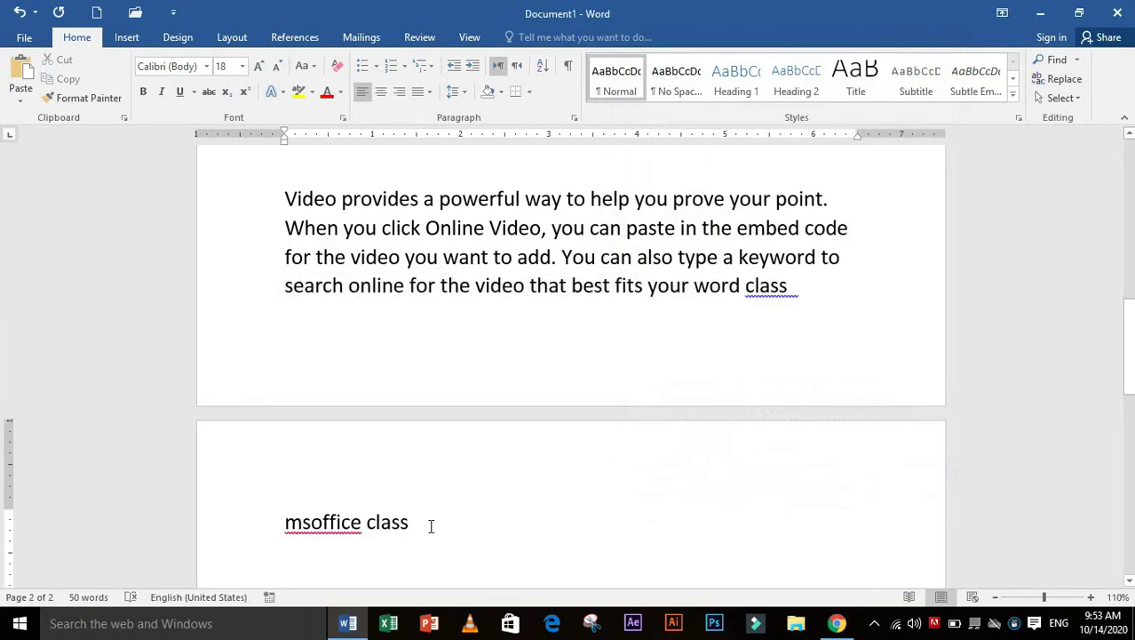
text(fjdlf a)
drag(464, 523, 263, 530)
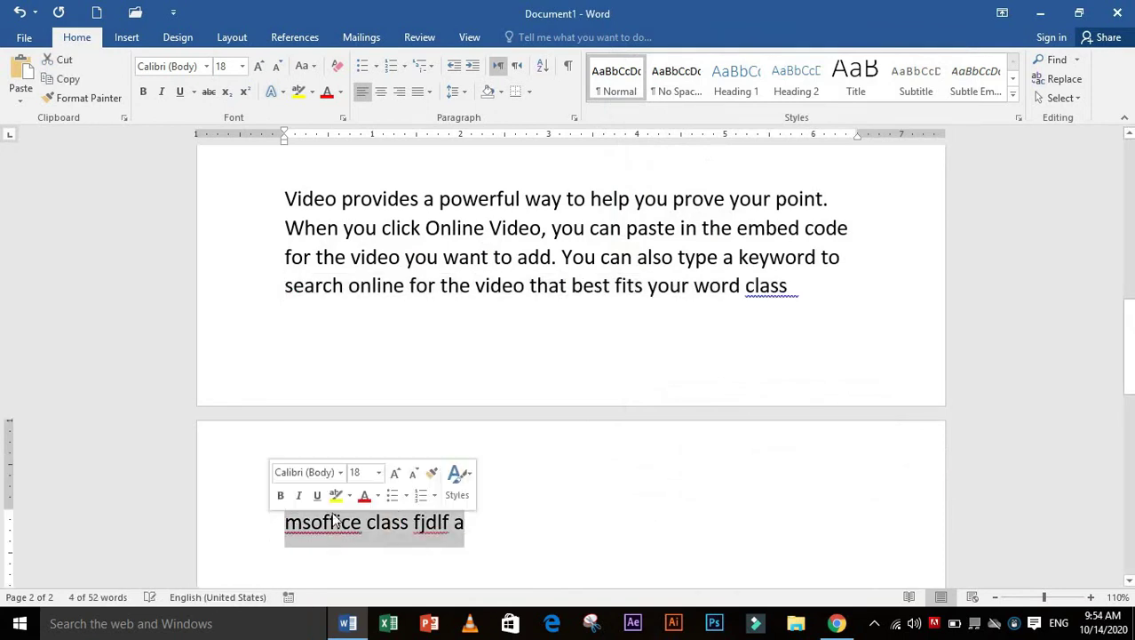
- Reopen the Paragraph line and page break settings and cancel without changes
click(574, 117)
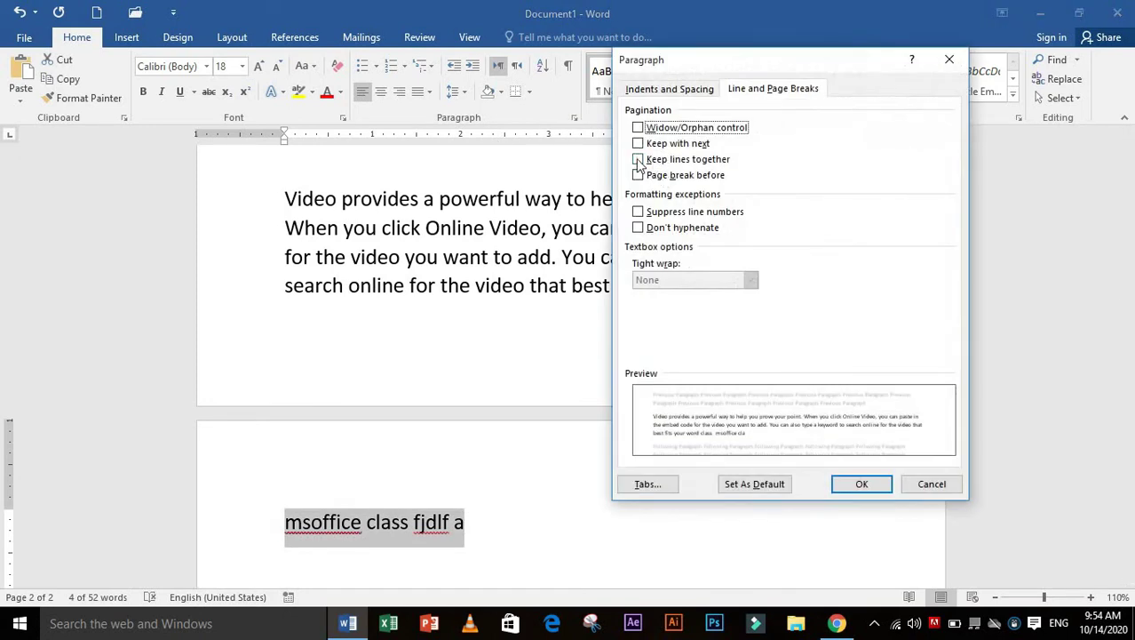
click(409, 368)
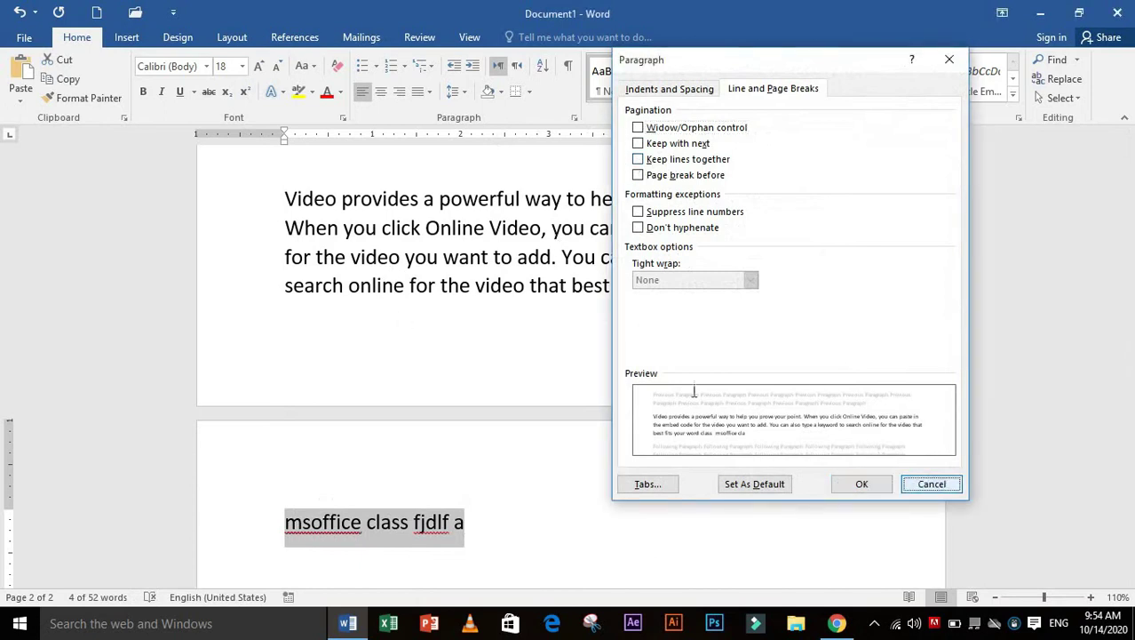
click(929, 485)
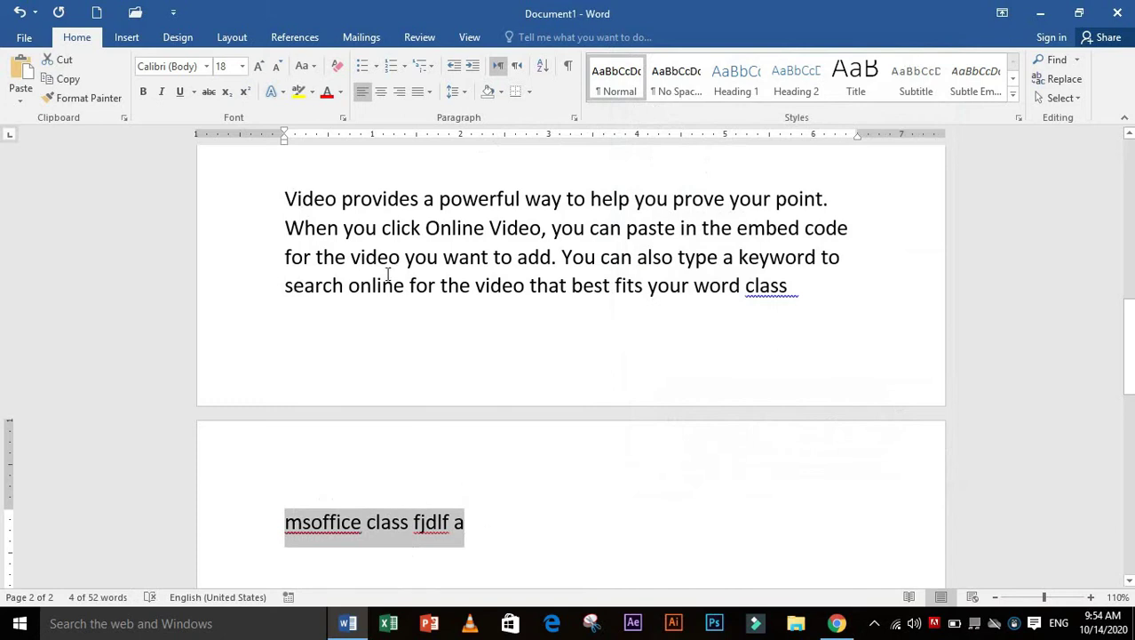
- Turn on Keep lines together so the whole paragraph moves onto page 2, then verify
click(574, 117)
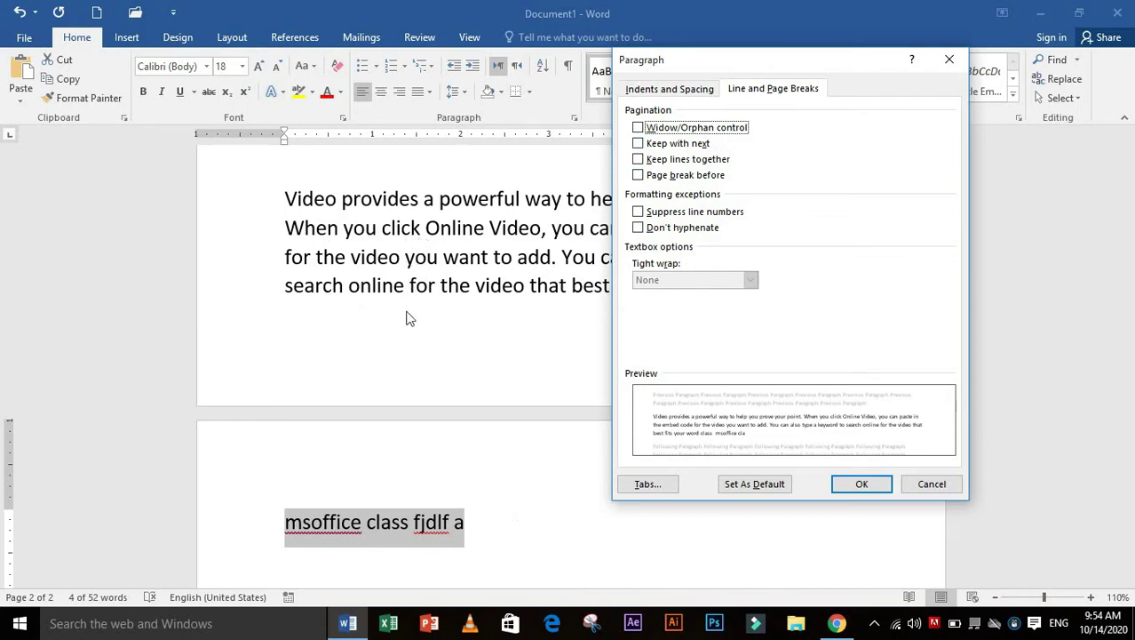
click(638, 159)
click(862, 485)
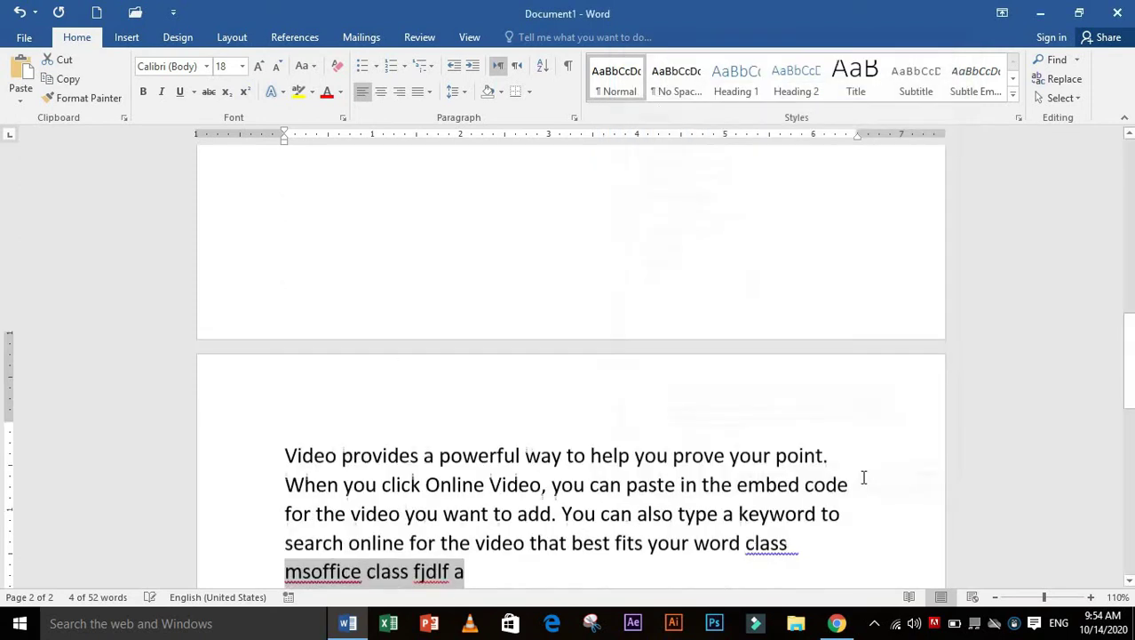
scroll(368, 435, down, 3)
scroll(397, 322, up, 3)
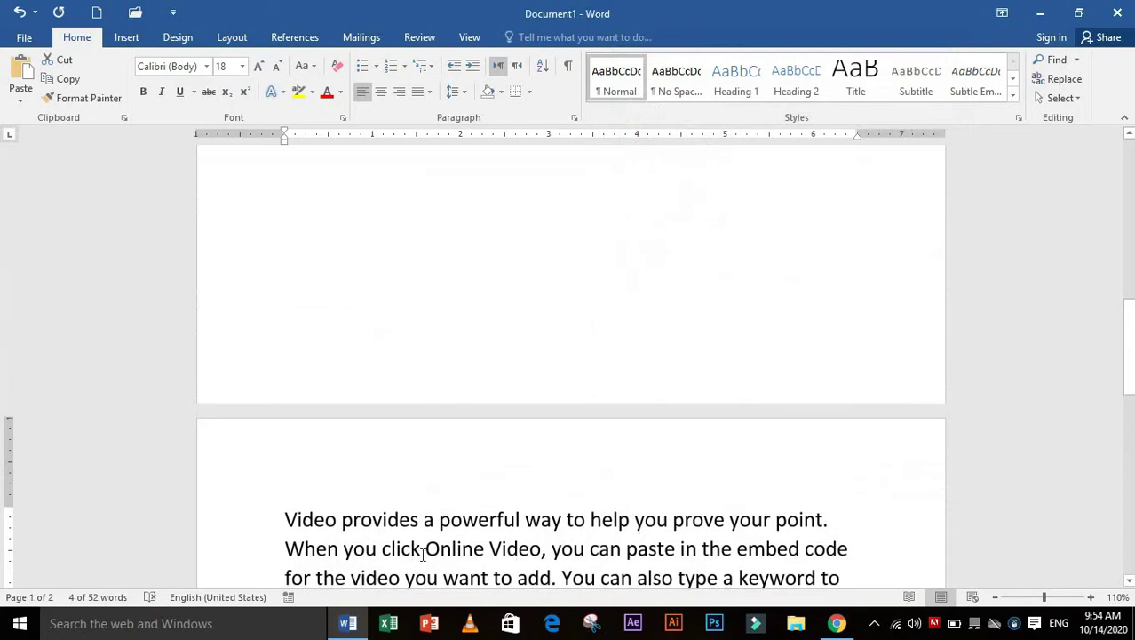
scroll(391, 444, down, 2)
scroll(376, 294, up, 5)
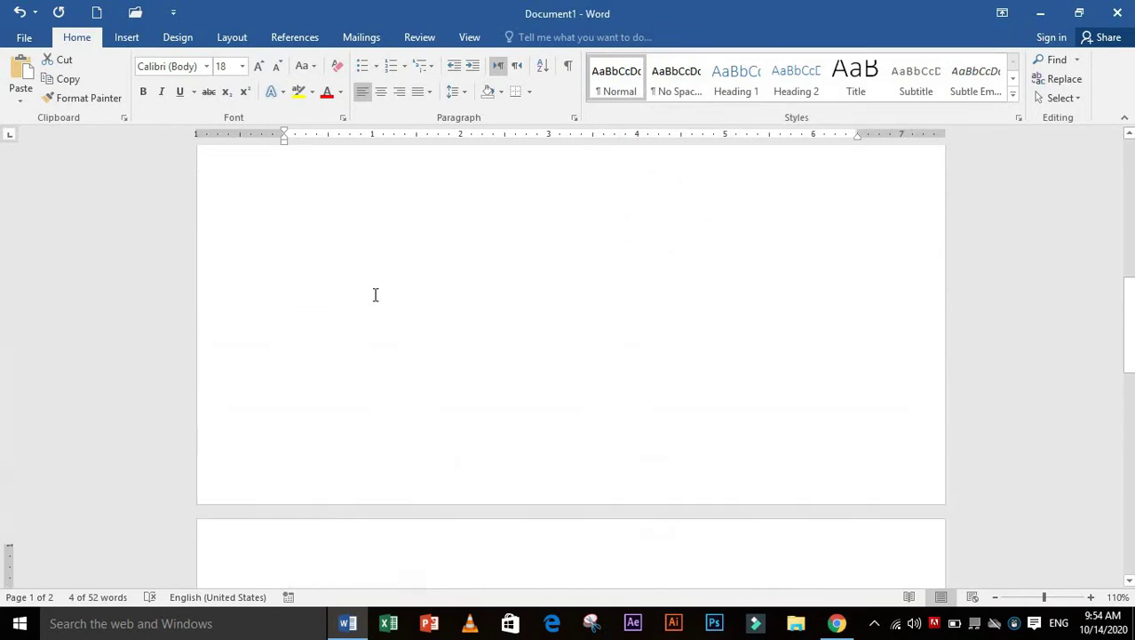
scroll(381, 294, down, 5)
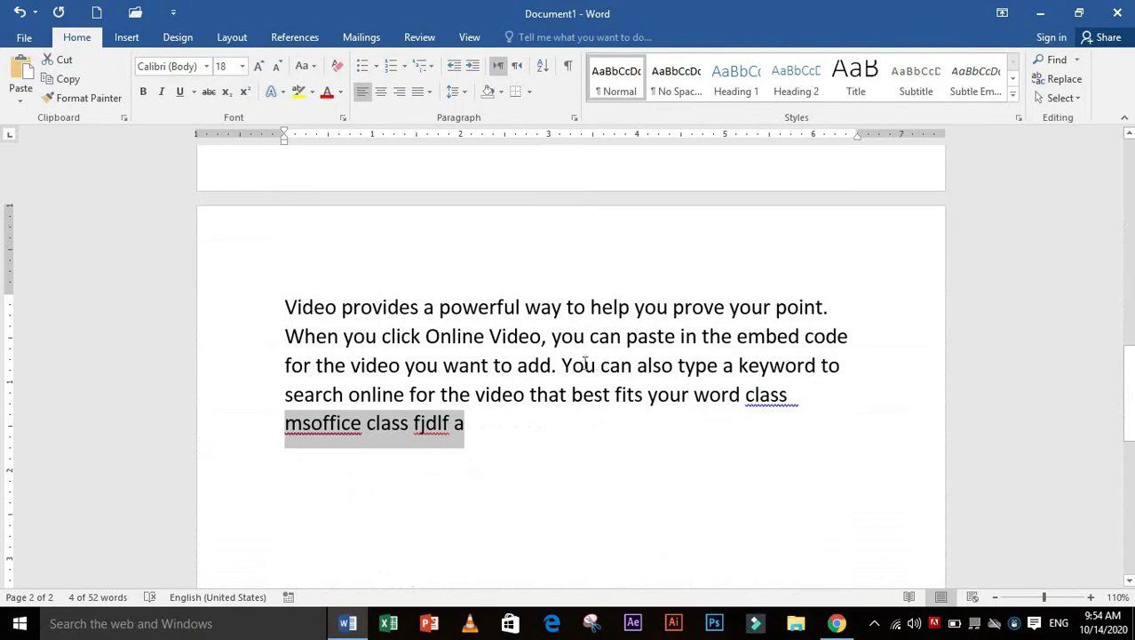
scroll(510, 389, up, 3)
scroll(535, 541, down, 2)
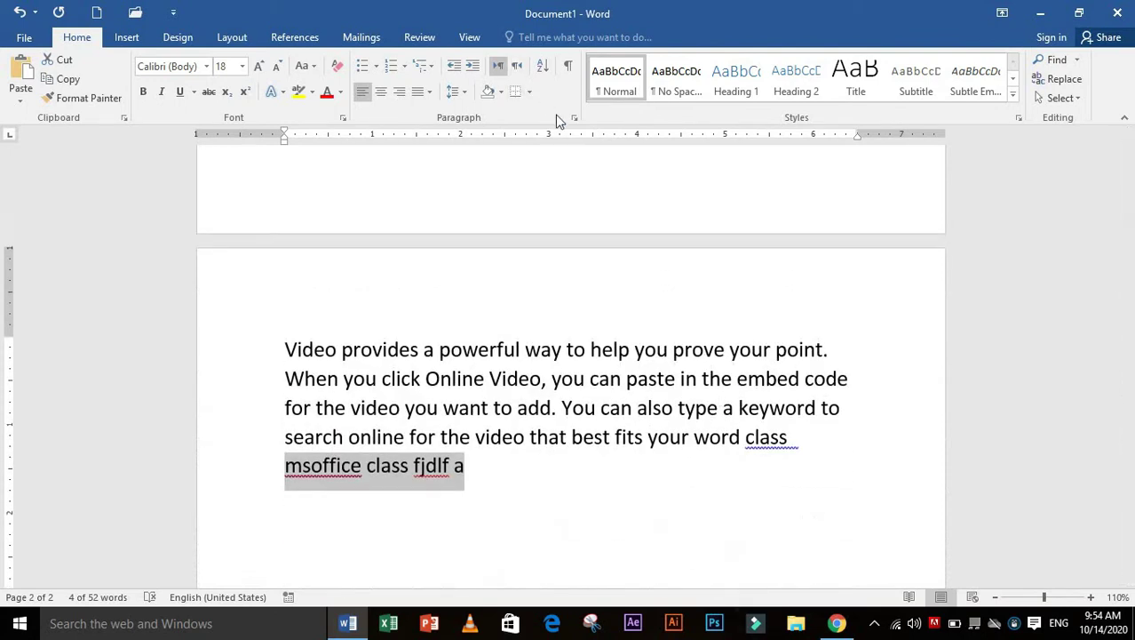
click(574, 117)
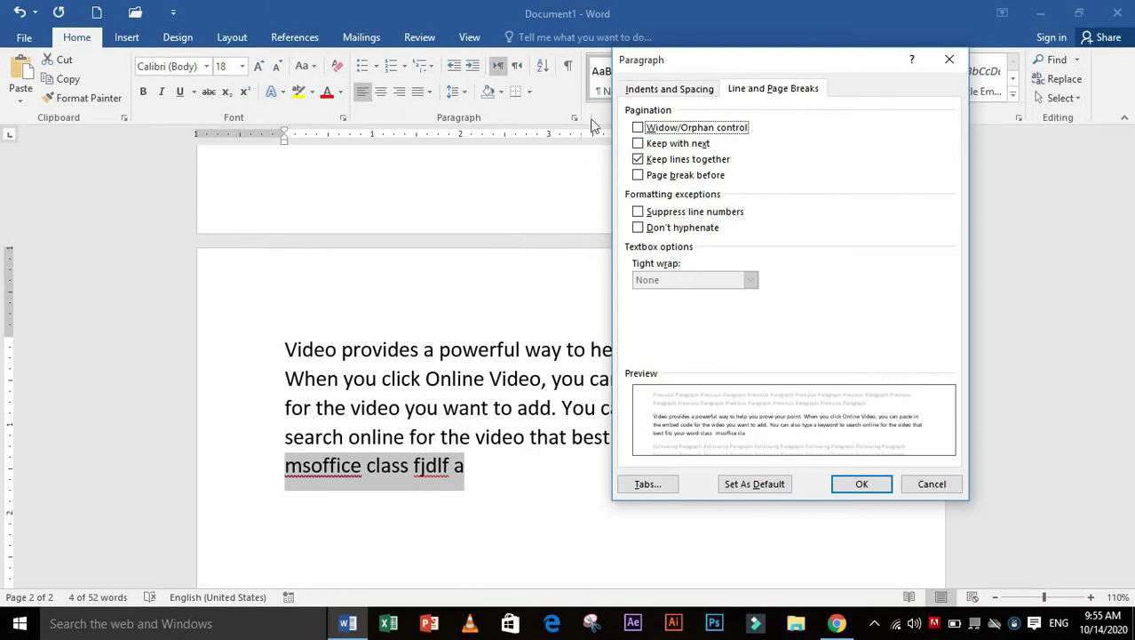
click(638, 128)
click(638, 160)
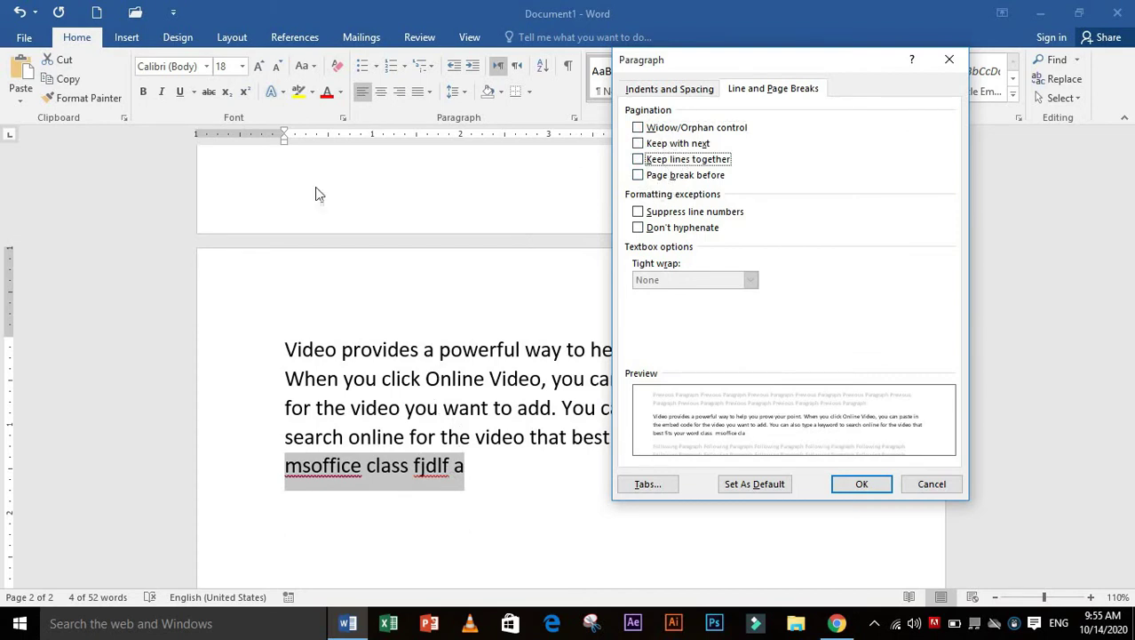
click(933, 484)
click(96, 12)
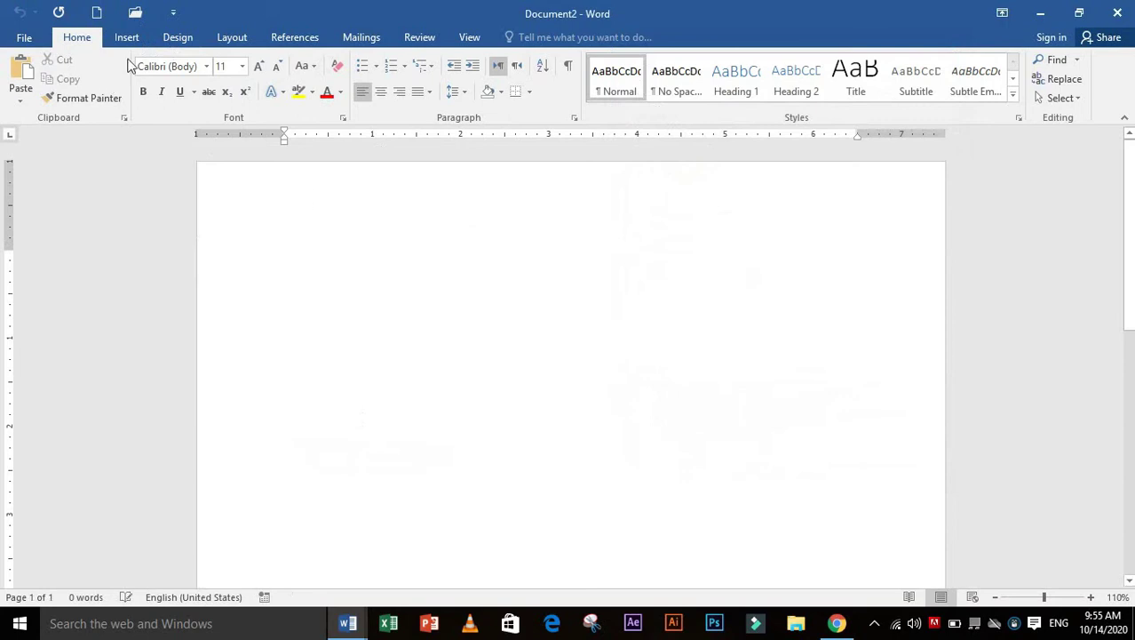
- Set the font size to 18 and add a 'Word class' line with a rand(1) sample paragraph
click(258, 66)
click(241, 65)
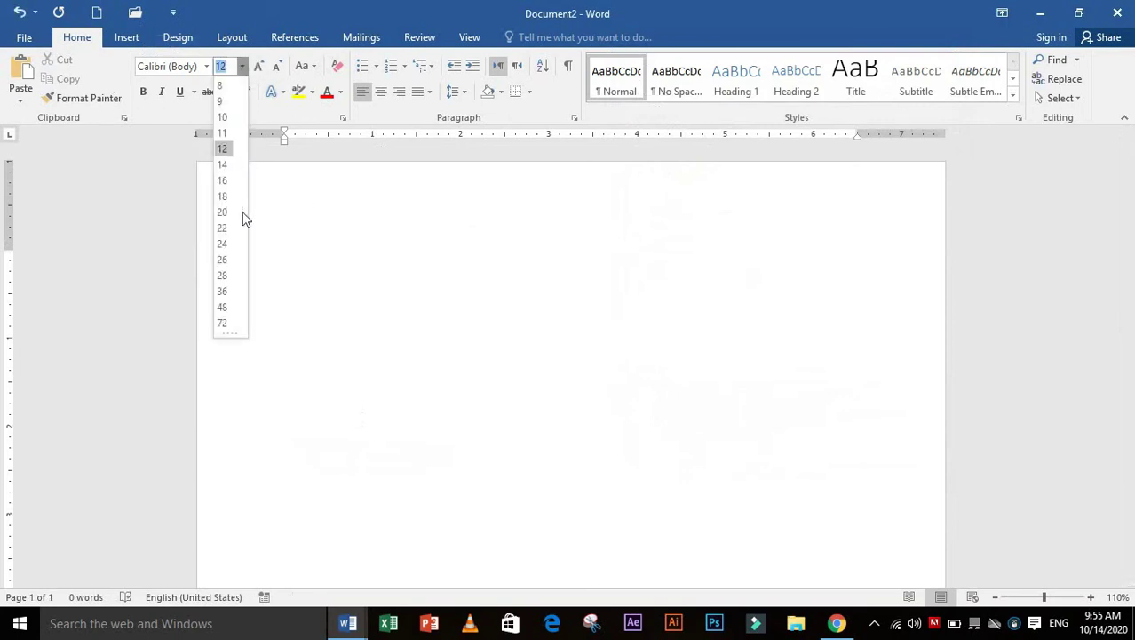
click(231, 182)
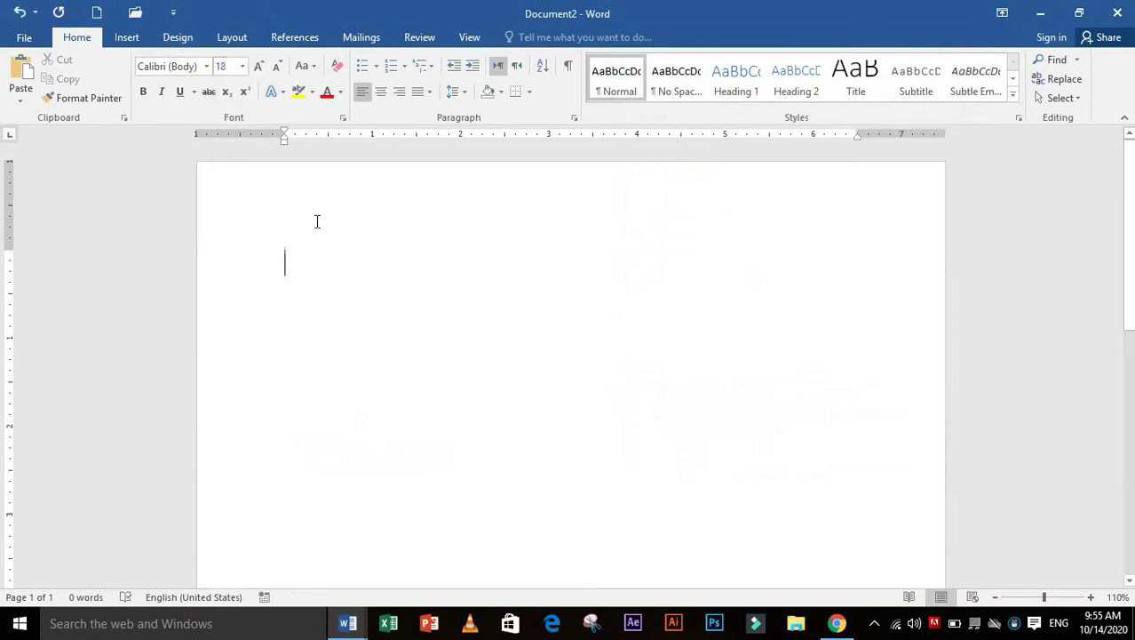
text(word )
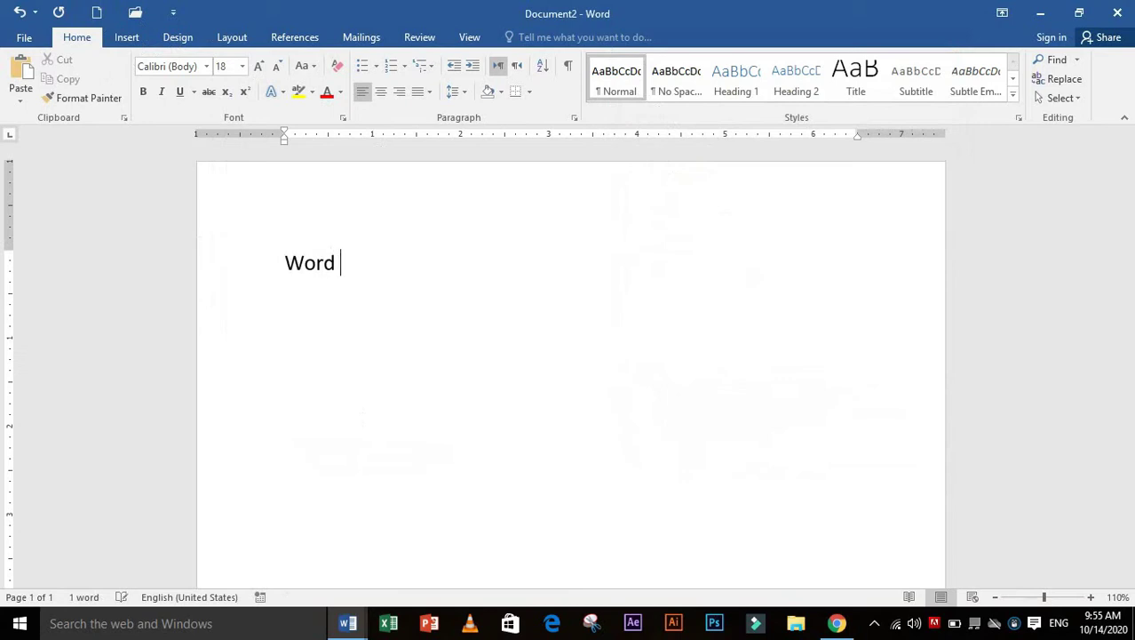
text(class)
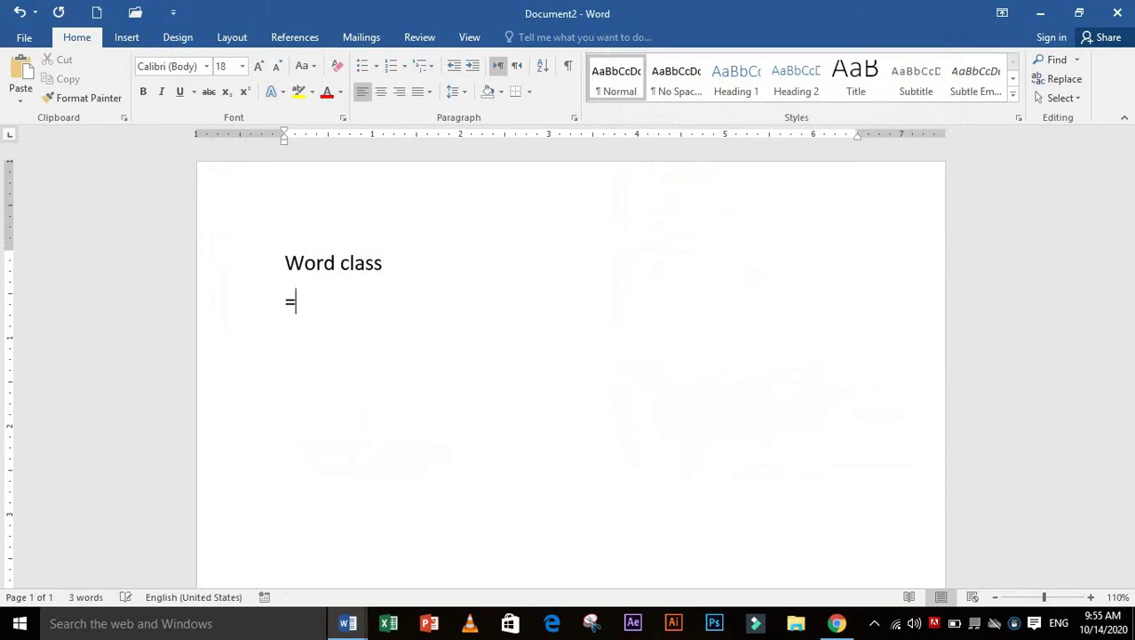
text(rand(1)
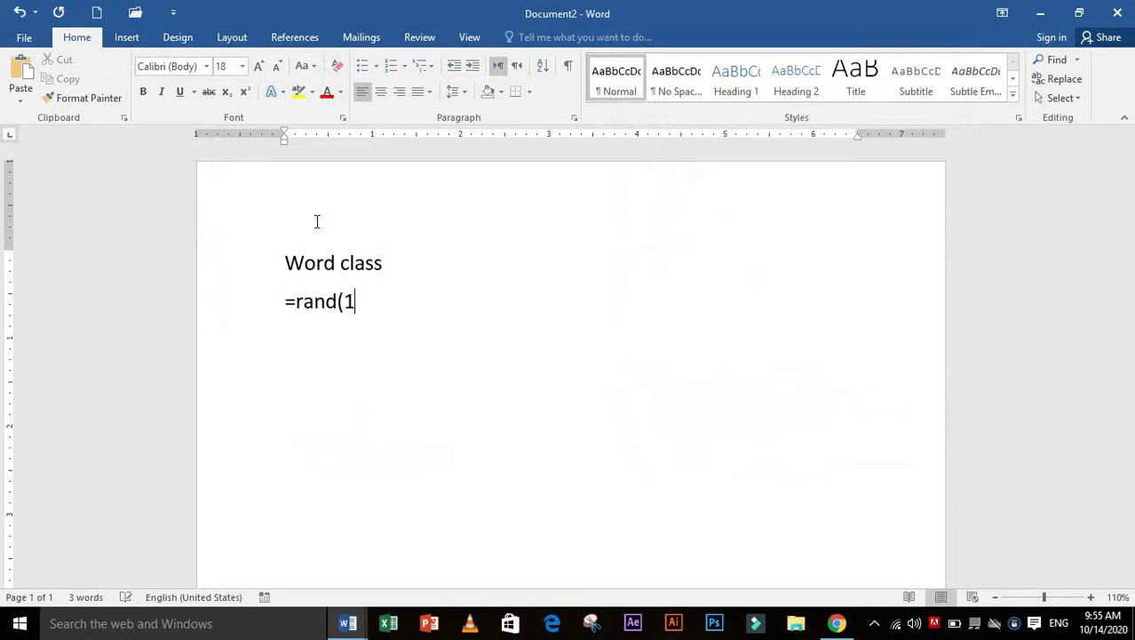
text())
key(Return)
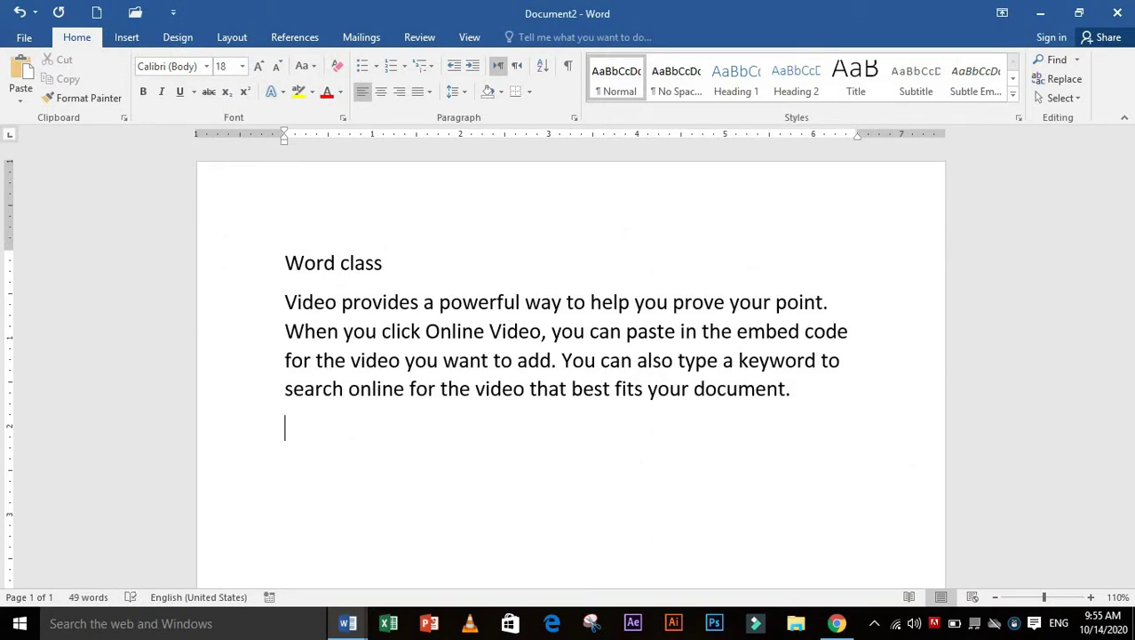
- Add an 'Excel class' line and expand =rand(1) into a second sample paragraph
text(exce)
text(l class)
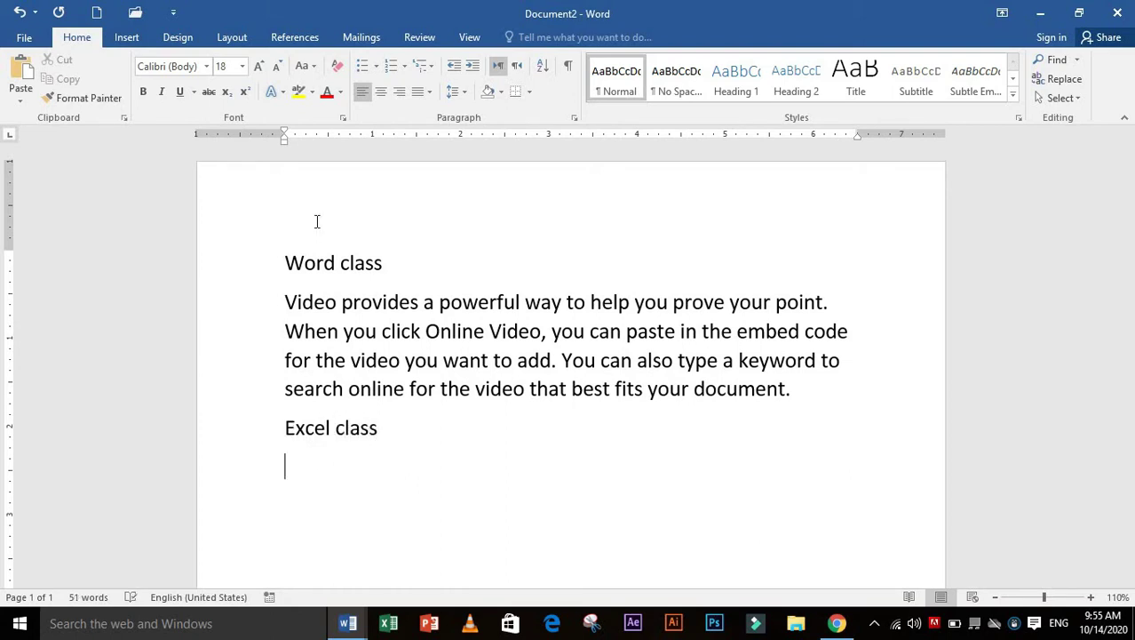
text(=rand)
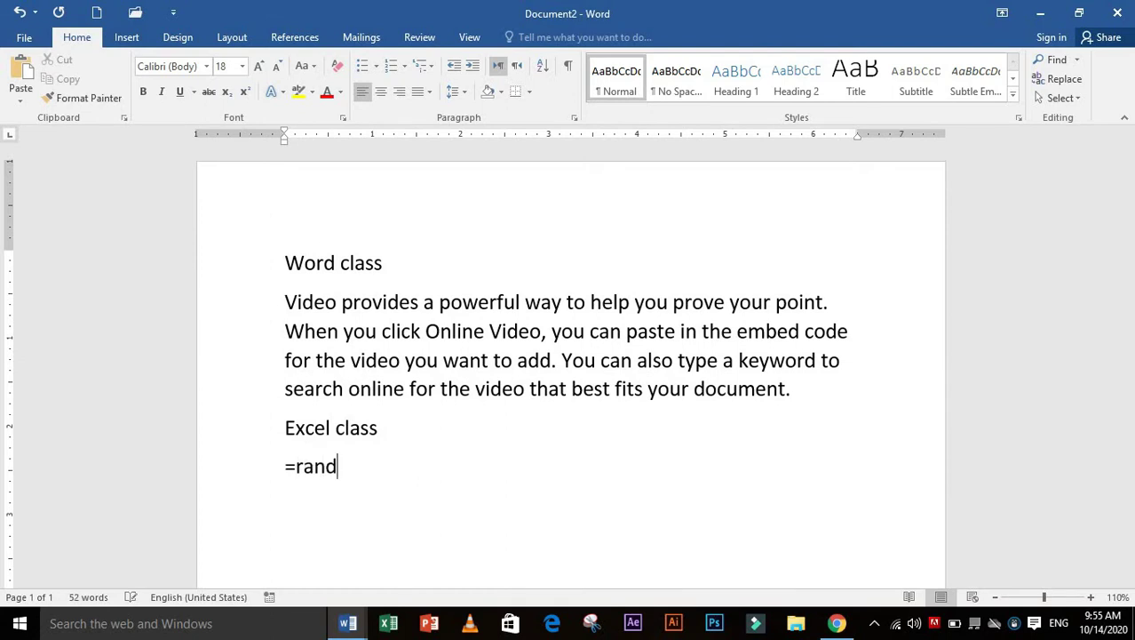
text((10)
key(BackSpace)
text(0)
key(BackSpace)
text())
key(Return)
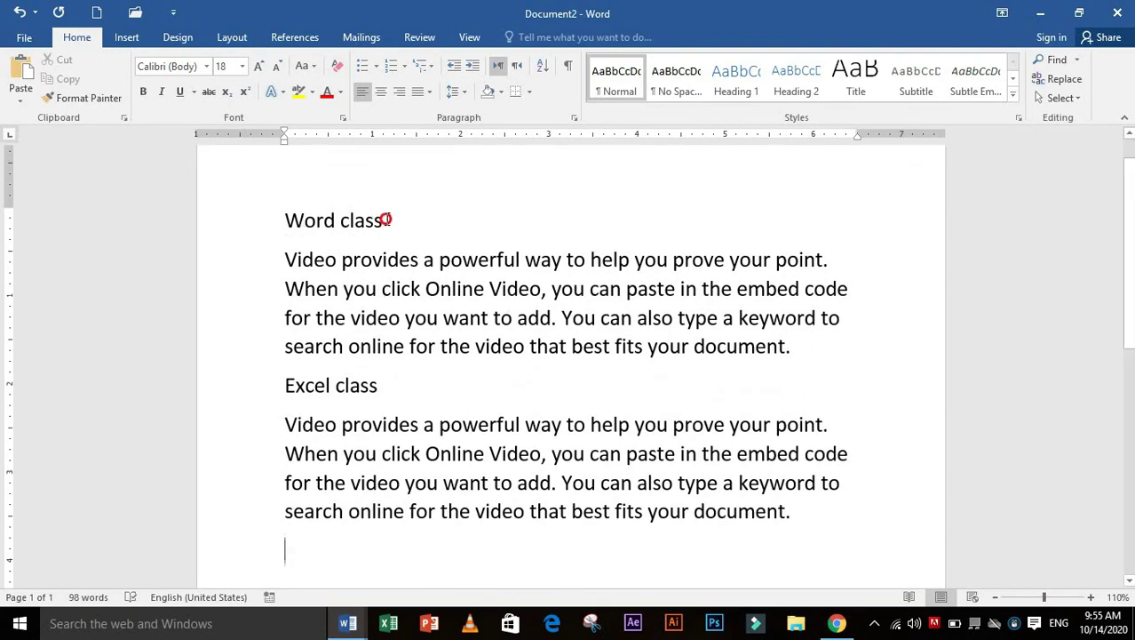
- Apply Heading 1 to the 'Word class' and 'Excel class' lines
drag(389, 220, 274, 225)
click(724, 82)
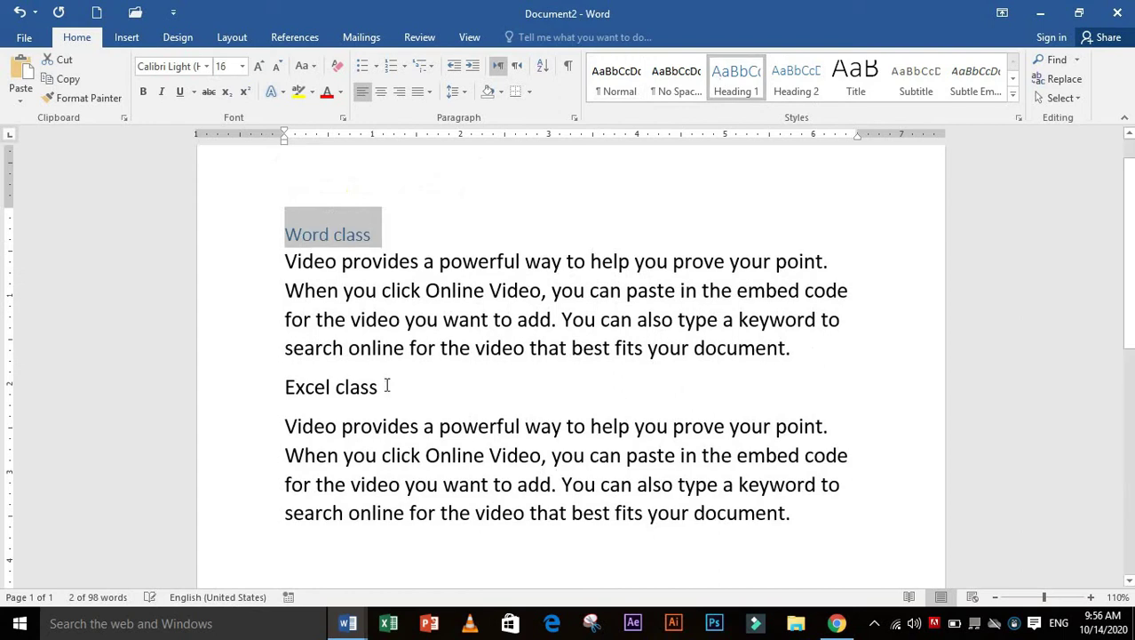
drag(388, 385, 283, 387)
click(736, 80)
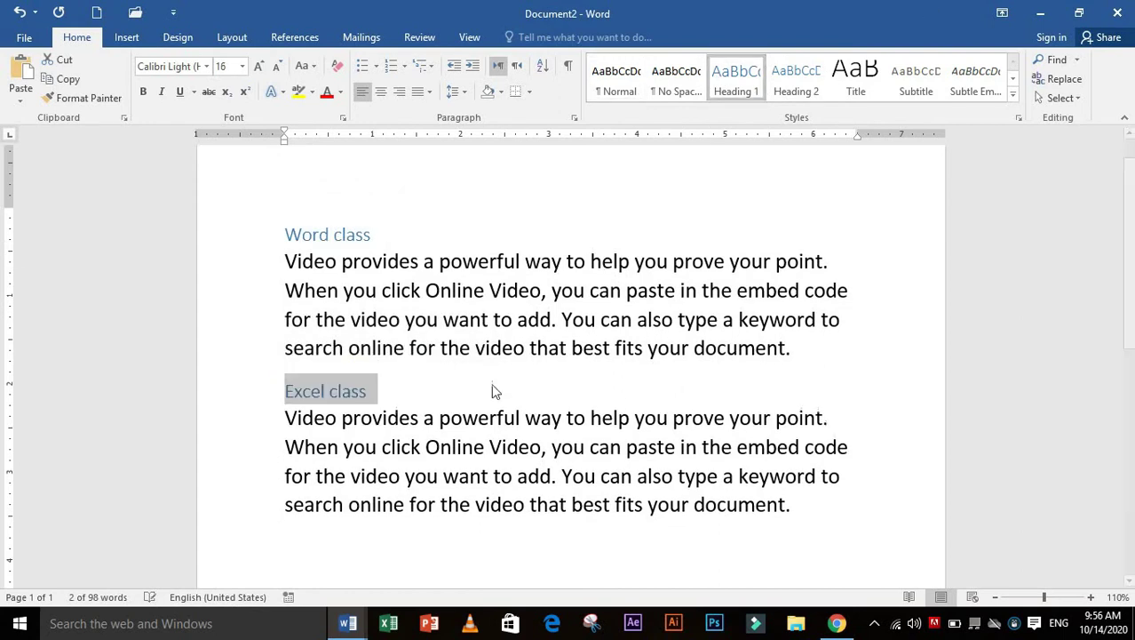
click(428, 391)
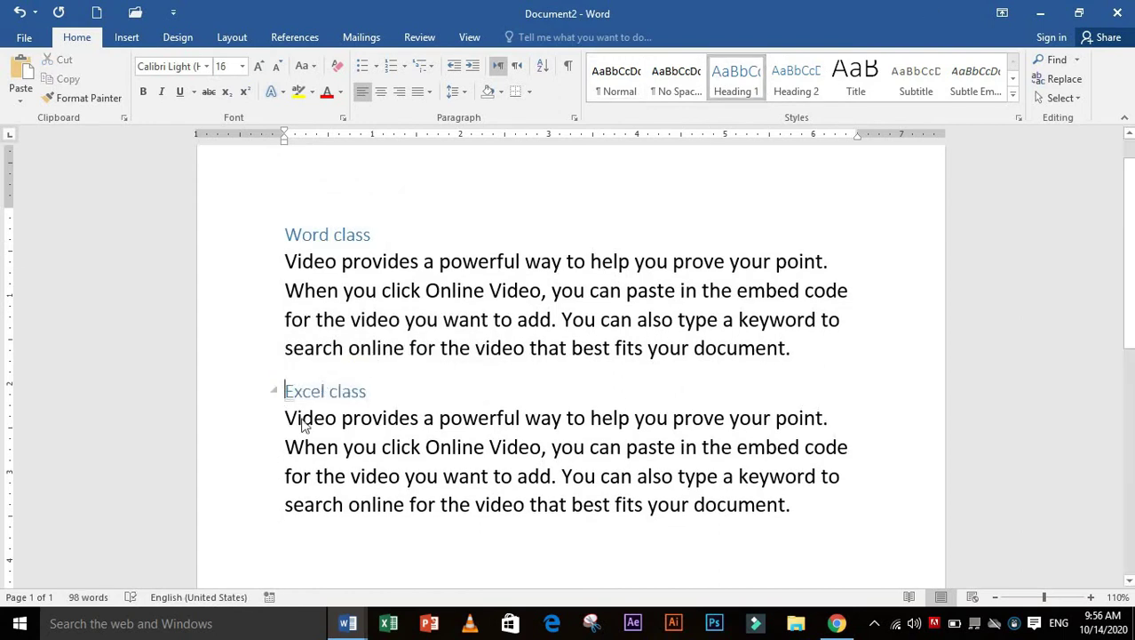
- Add a third =rand(1) sample paragraph at the end of the document
click(800, 507)
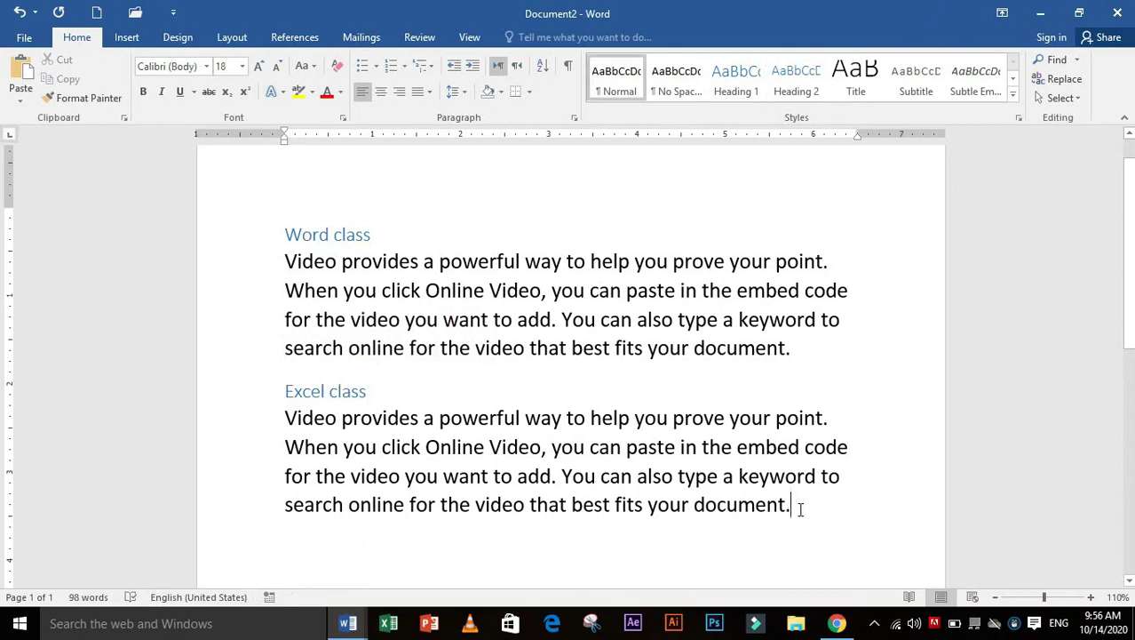
key(Return)
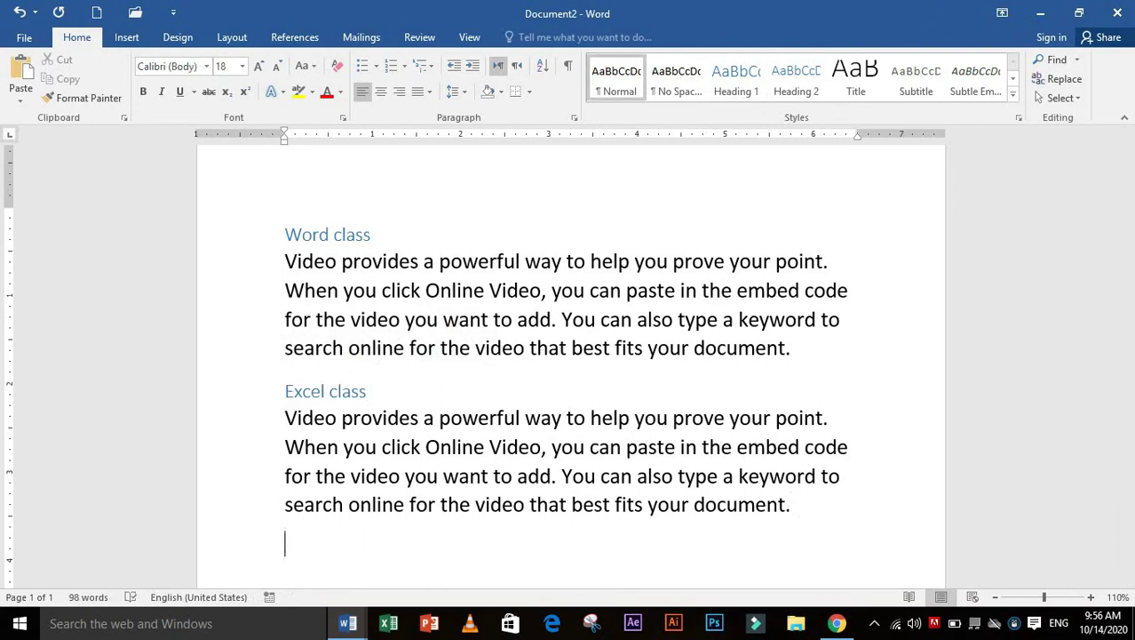
text(=rand)
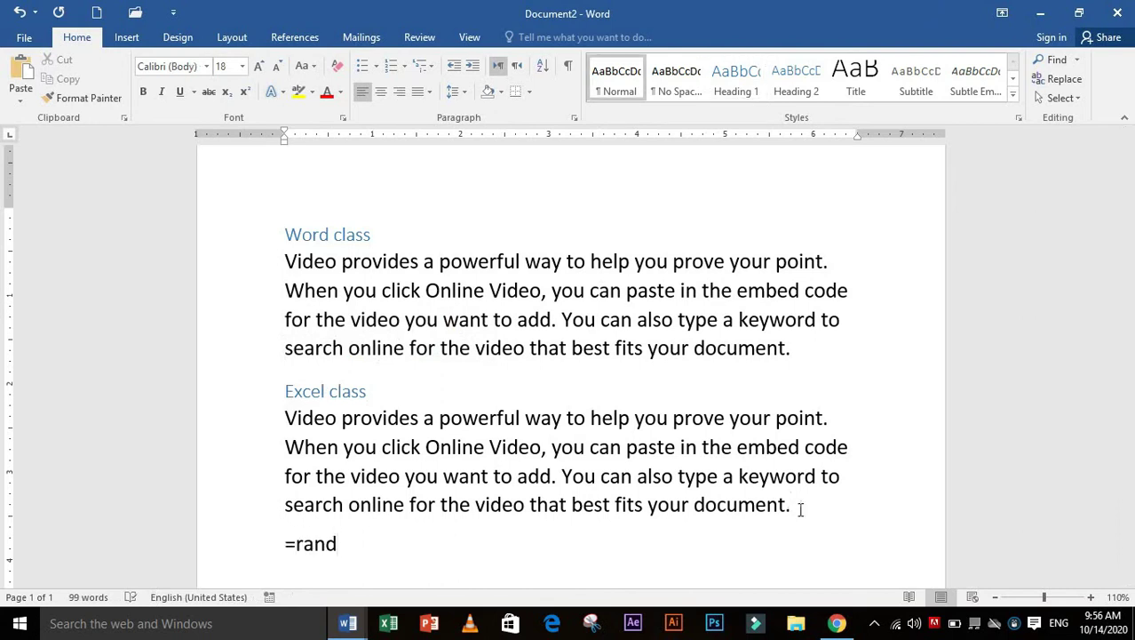
text((1))
key(Return)
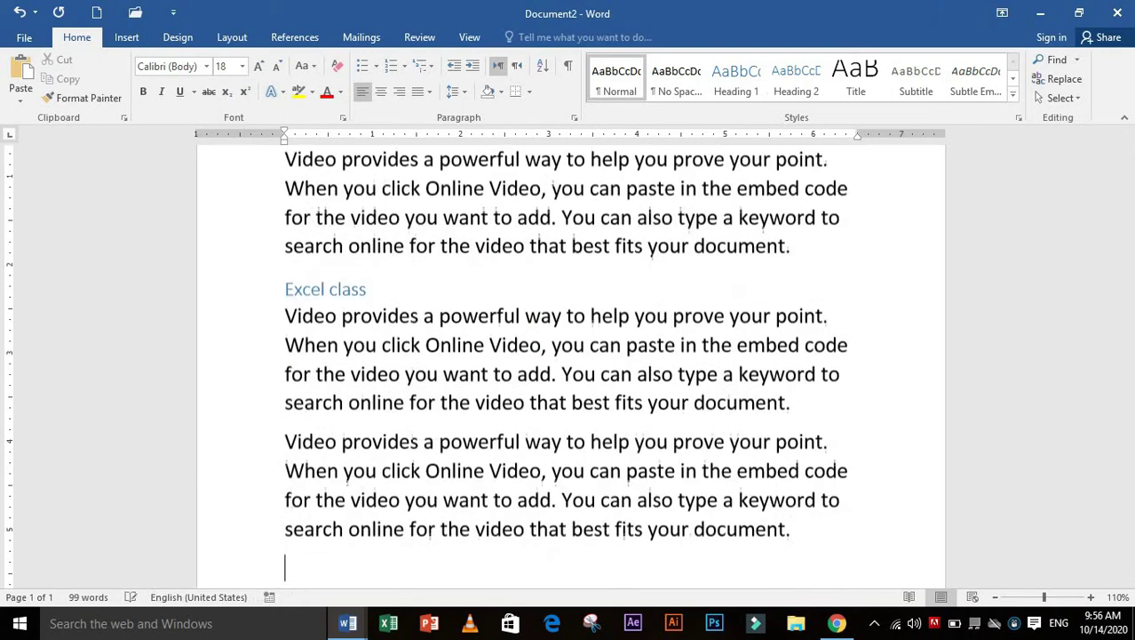
scroll(813, 411, up, 3)
- Clear widow/orphan, keep with next and keep lines together on Excel class, adding Page break before
scroll(444, 456, down, 1)
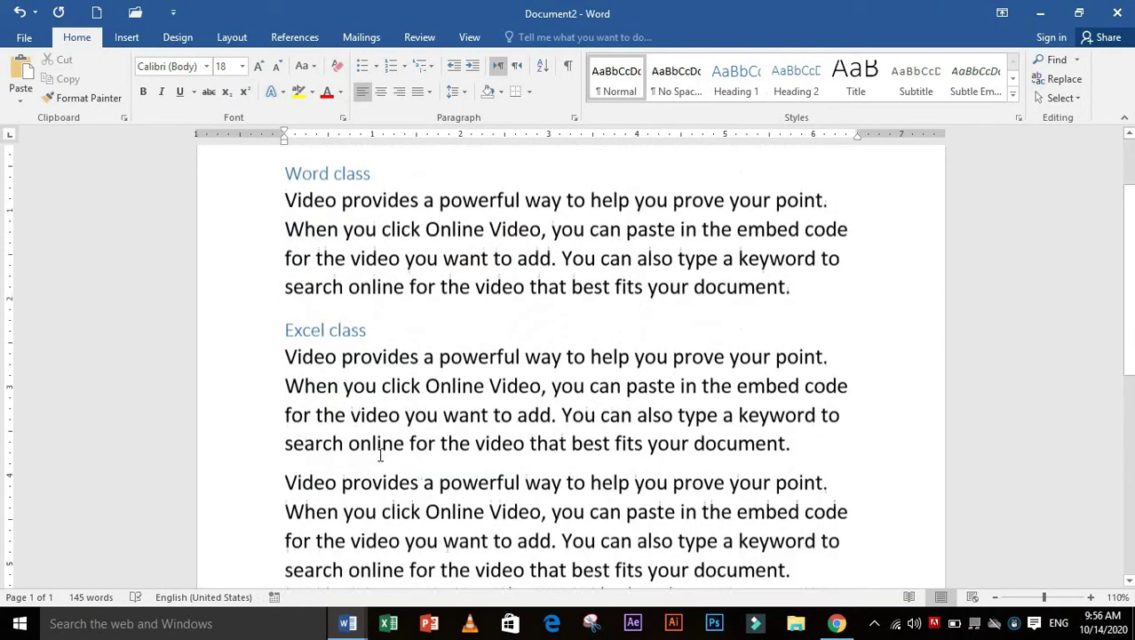
scroll(302, 533, down, 2)
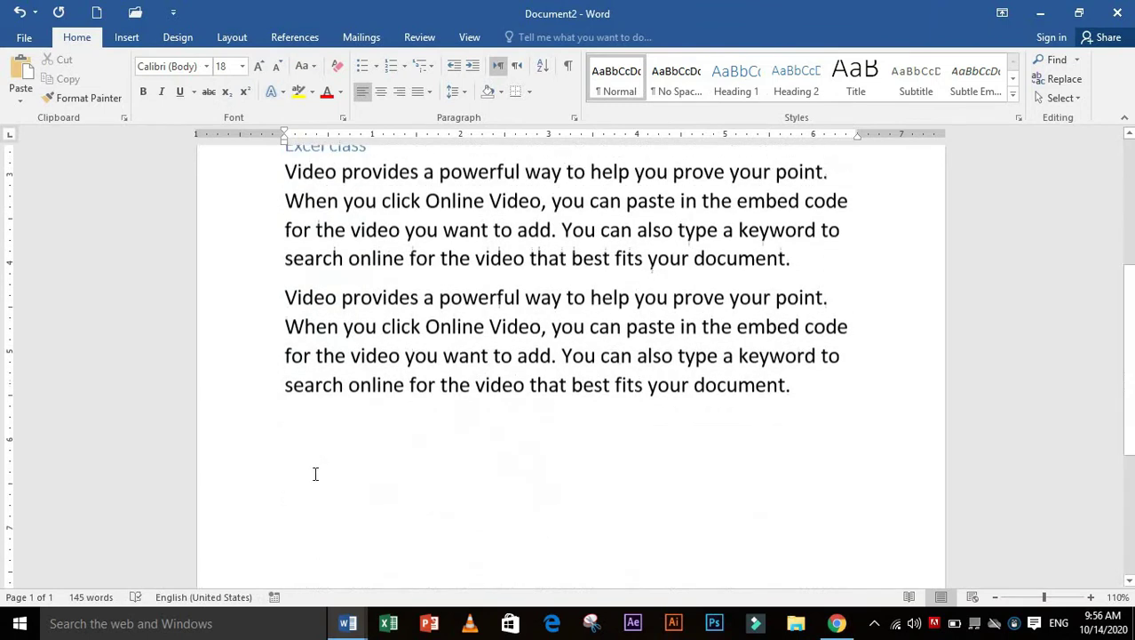
scroll(316, 475, up, 2)
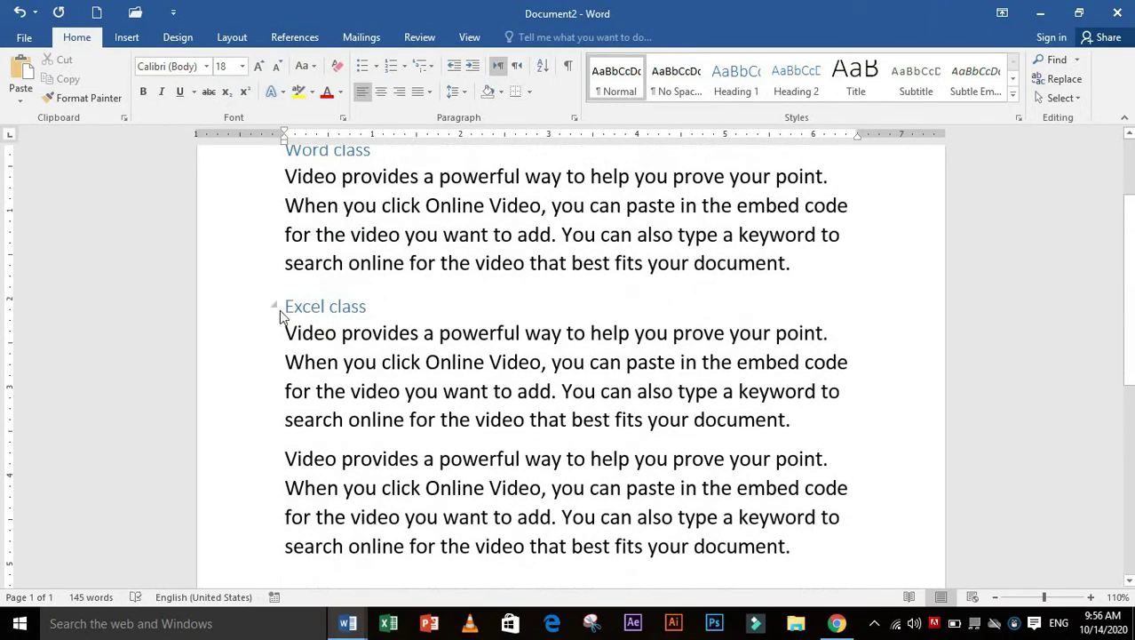
click(283, 306)
scroll(444, 302, up, 2)
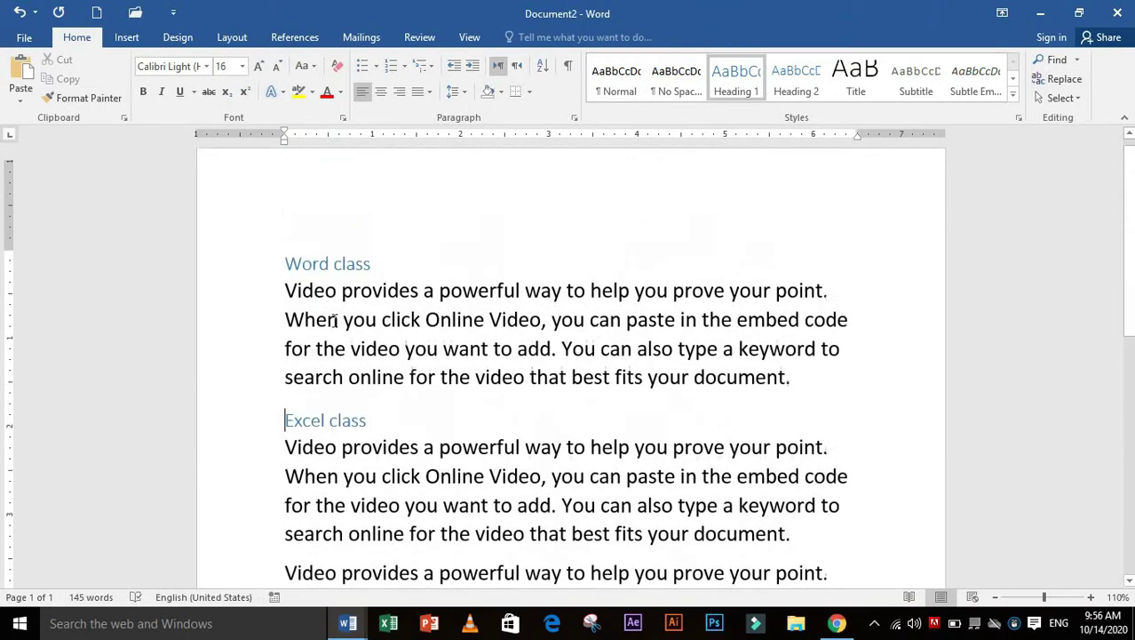
click(574, 117)
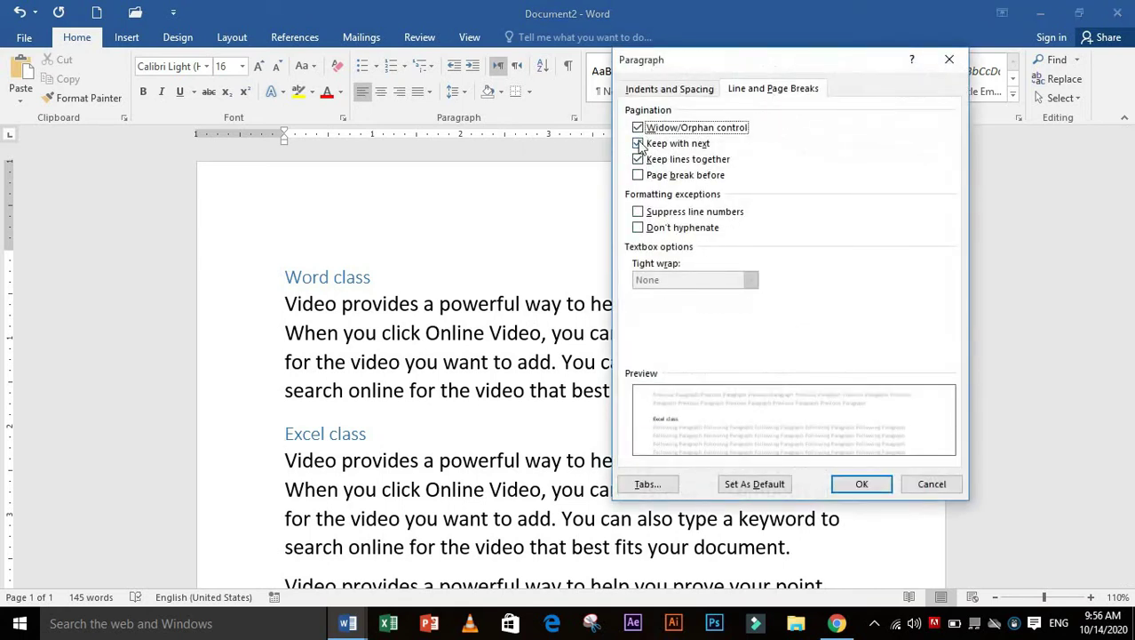
click(638, 128)
click(638, 143)
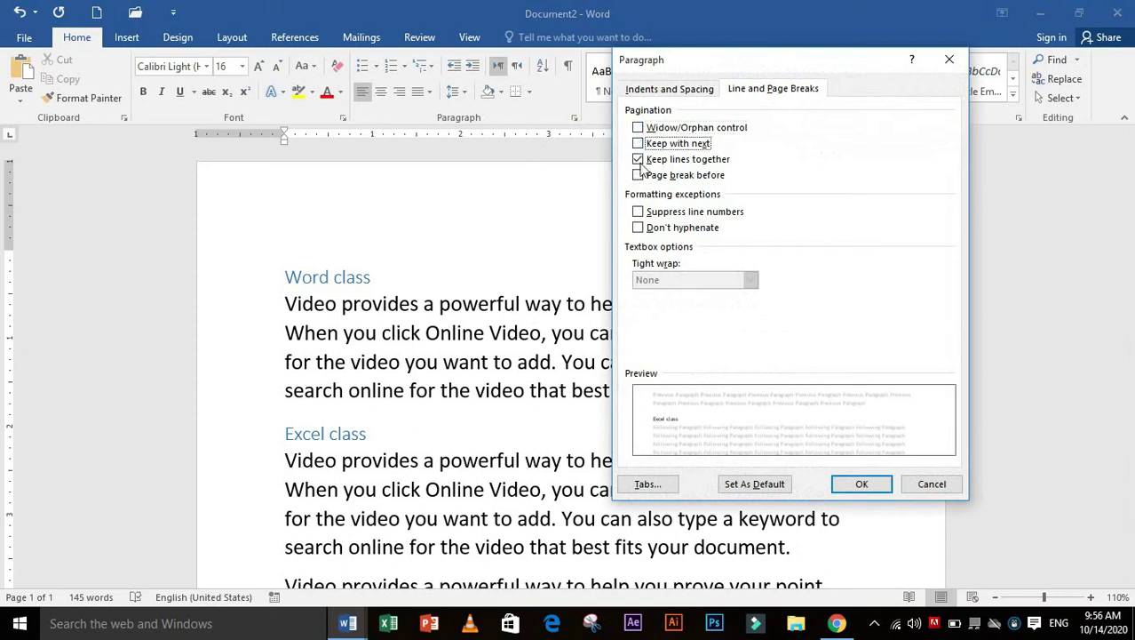
click(638, 160)
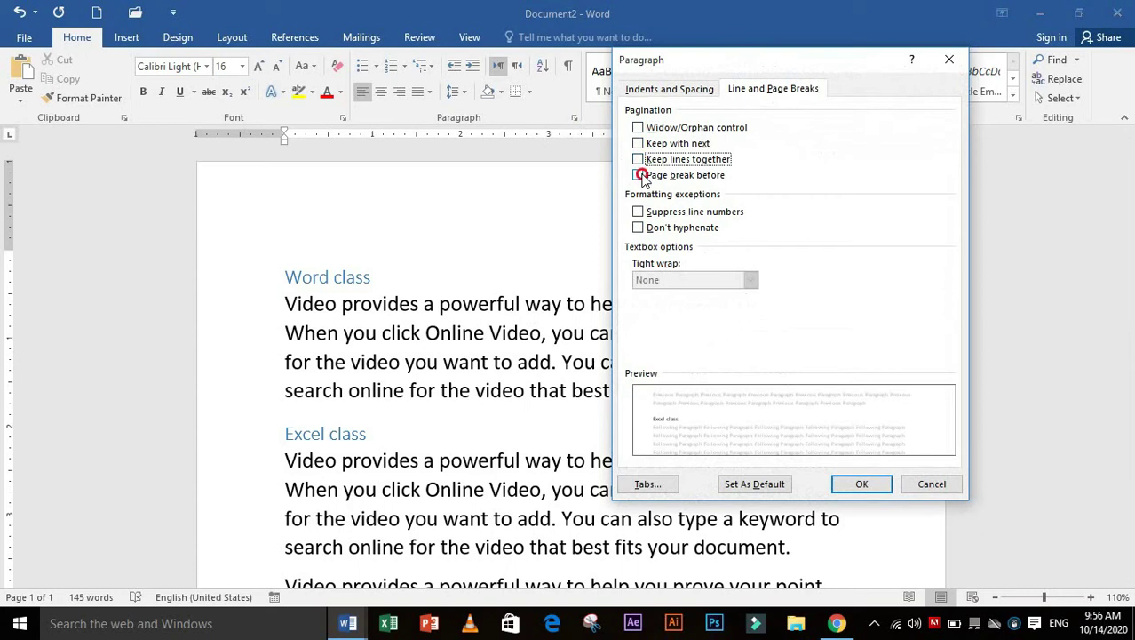
click(640, 175)
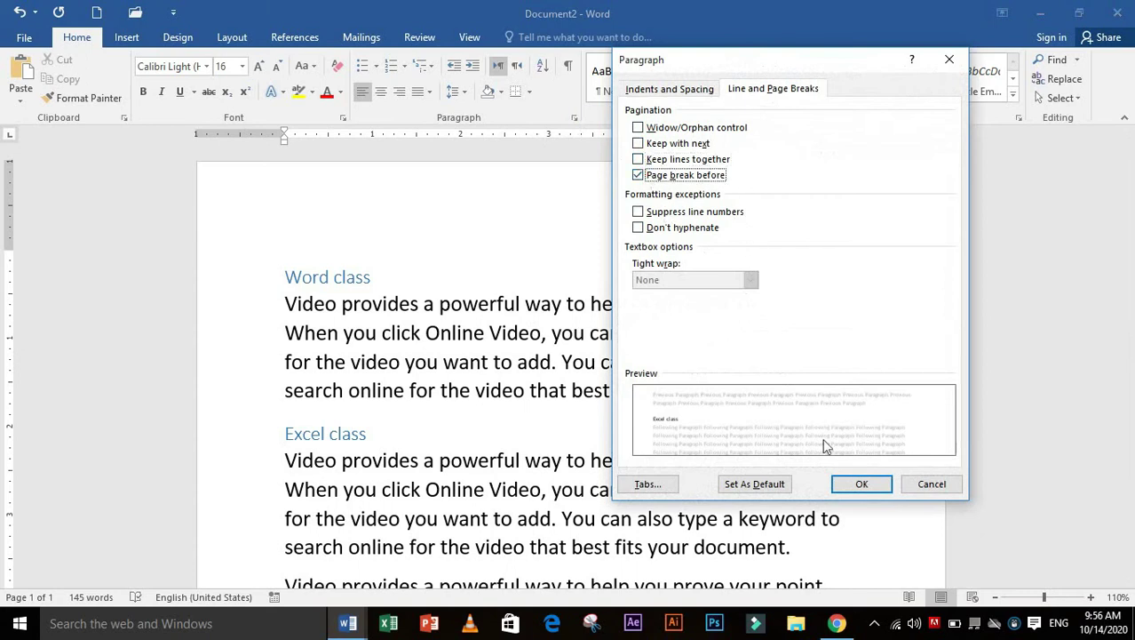
click(860, 483)
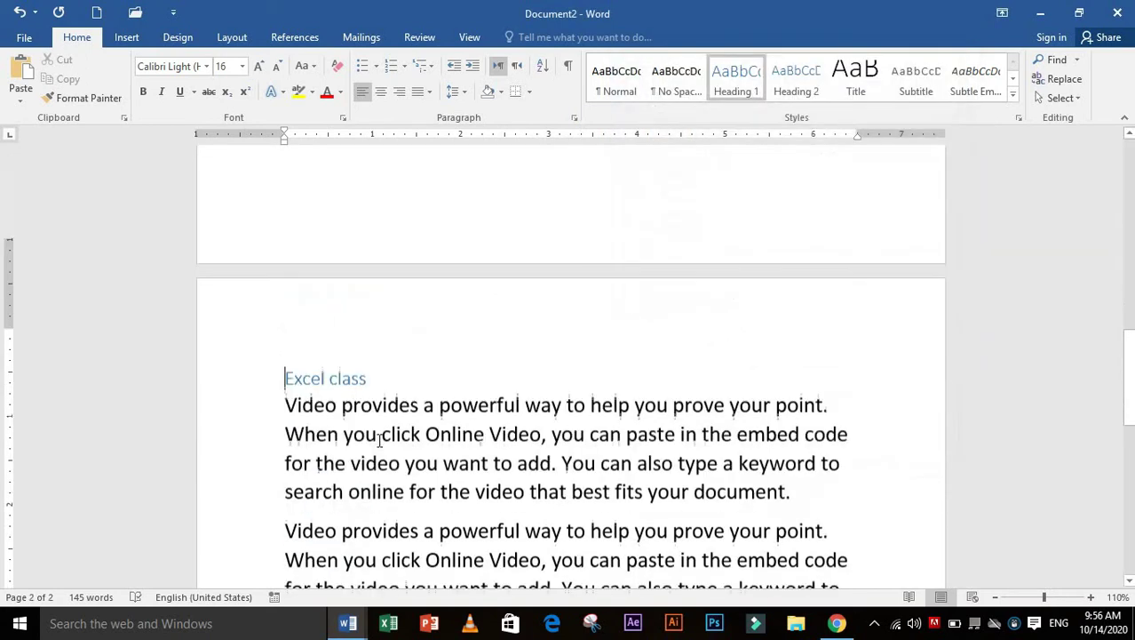
- Check the result, then set the heading to Keep with next with Page break before cleared
scroll(379, 439, down, 1)
scroll(403, 445, down, 2)
scroll(409, 428, up, 3)
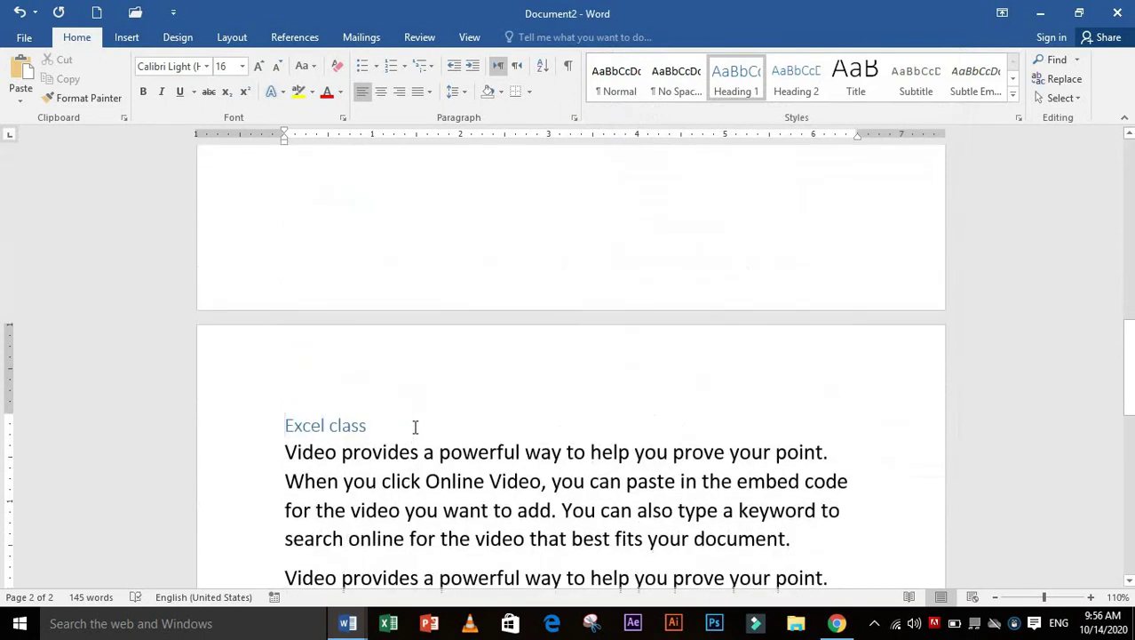
scroll(415, 426, up, 5)
scroll(434, 413, up, 5)
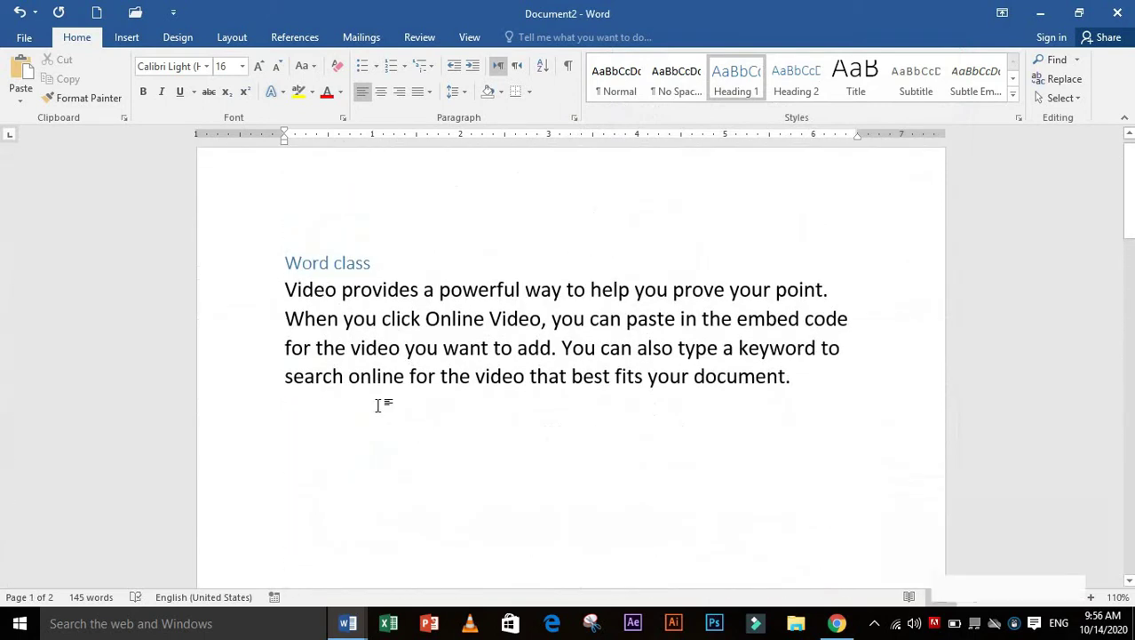
scroll(375, 401, down, 5)
scroll(414, 410, down, 3)
scroll(425, 431, down, 3)
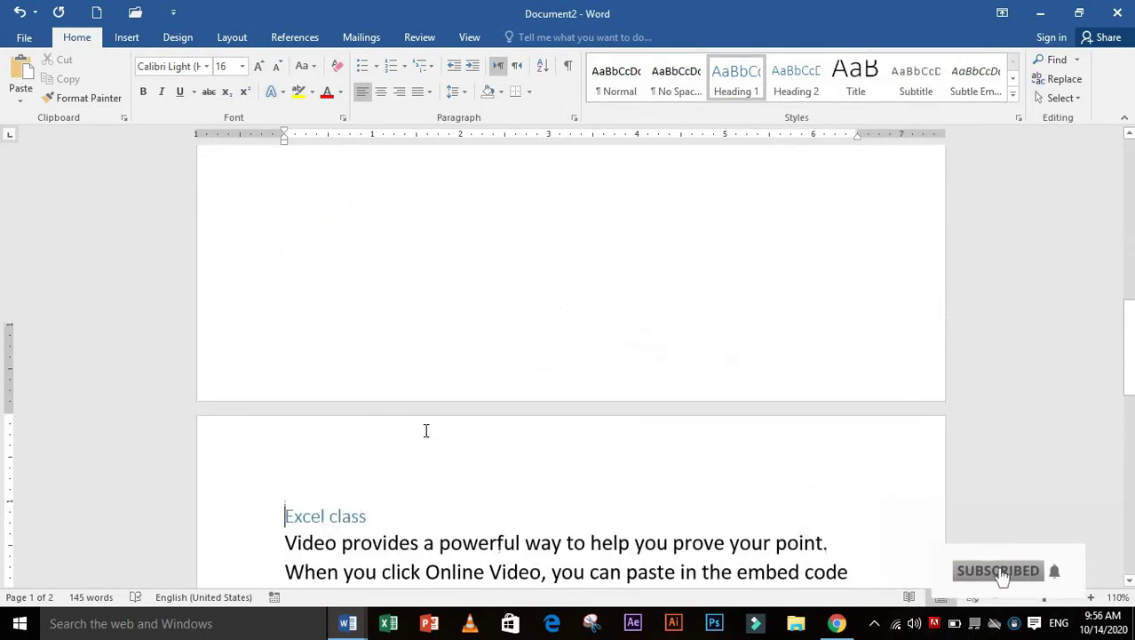
scroll(355, 380, down, 2)
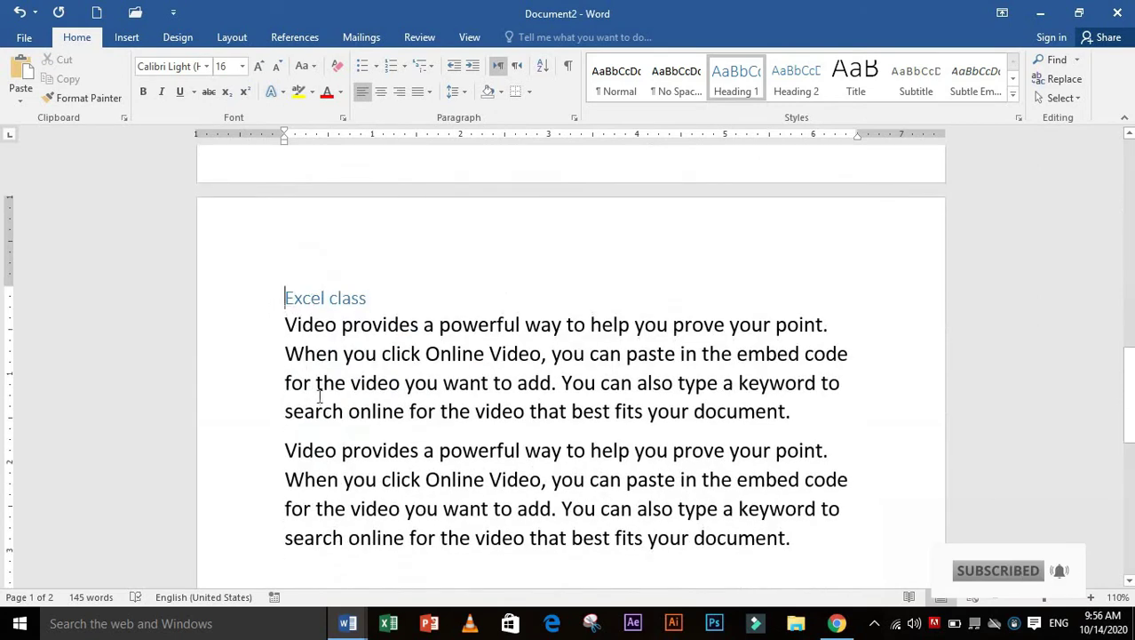
scroll(411, 342, up, 2)
scroll(463, 248, down, 6)
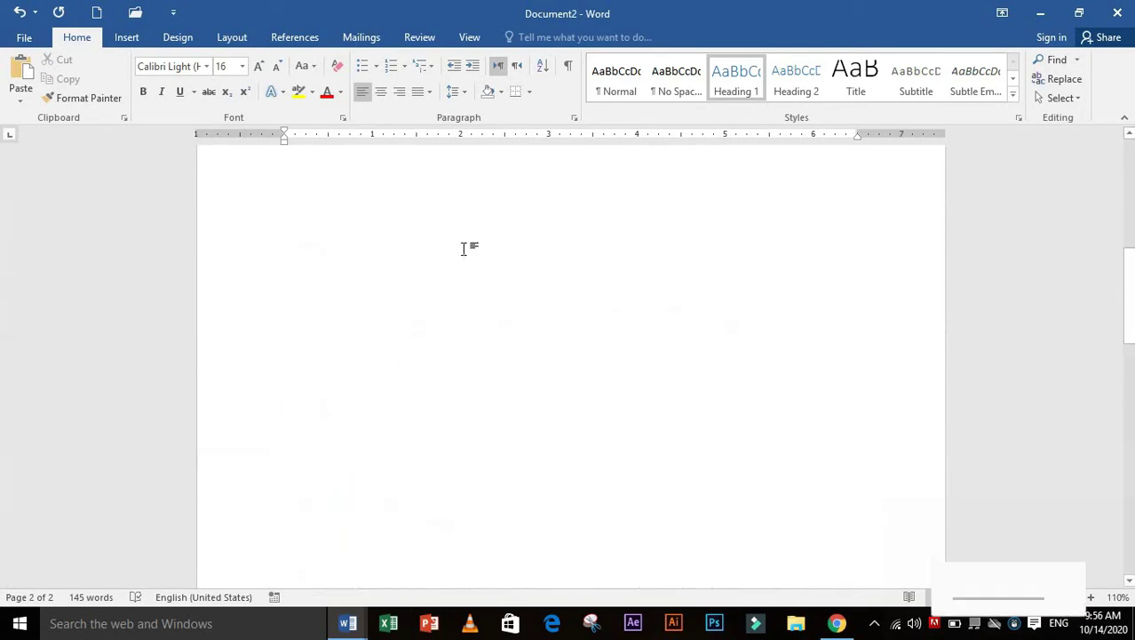
click(574, 117)
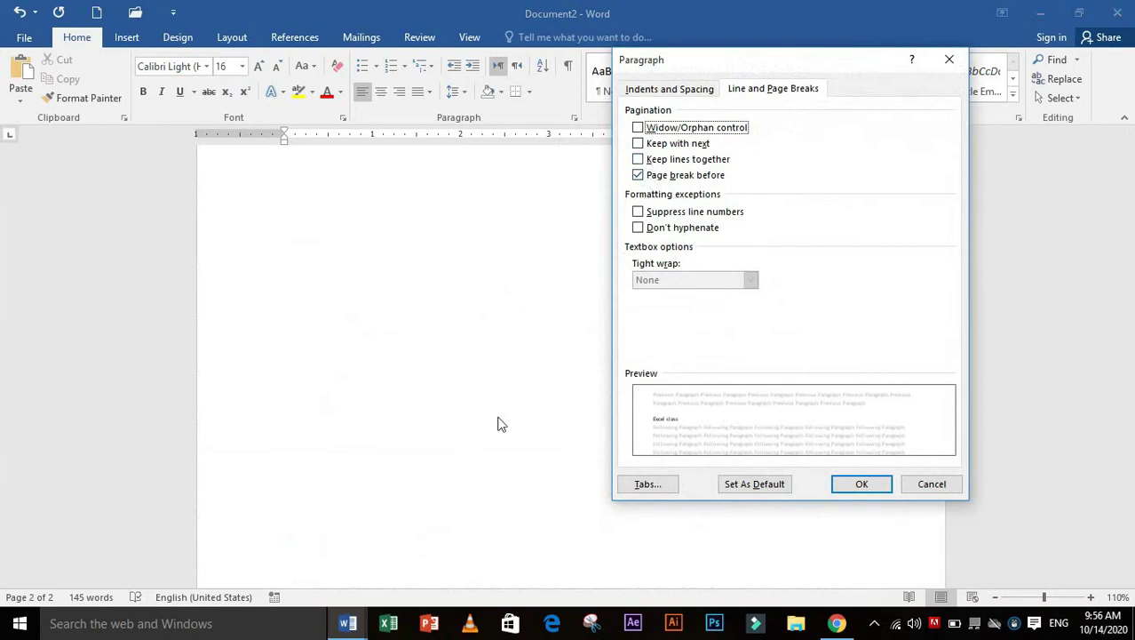
click(639, 144)
click(638, 175)
click(638, 175)
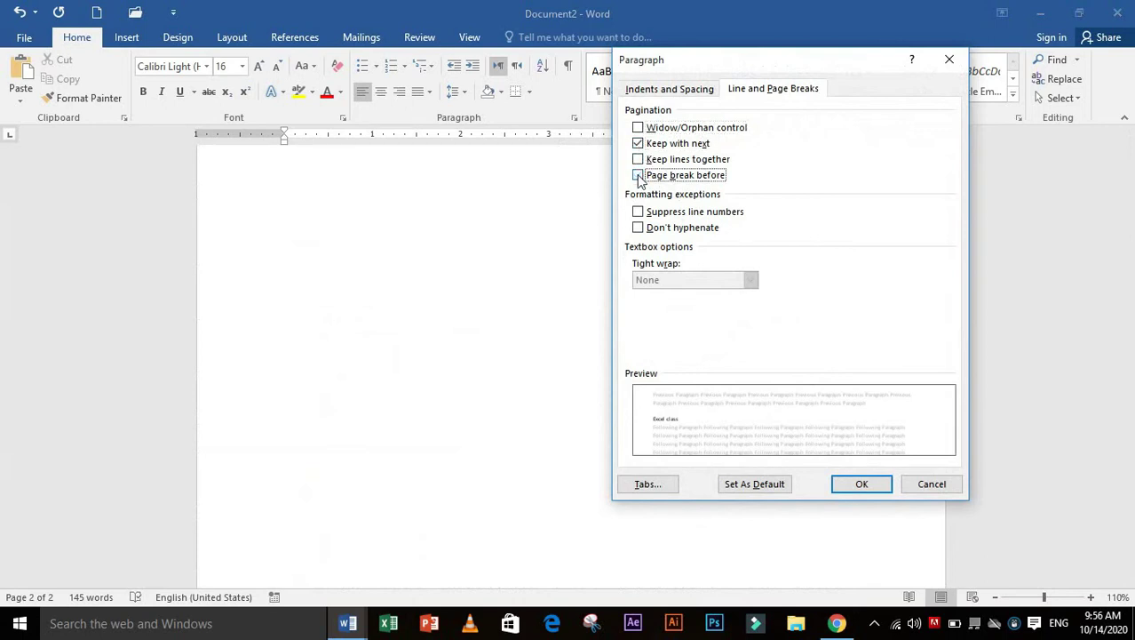
click(861, 483)
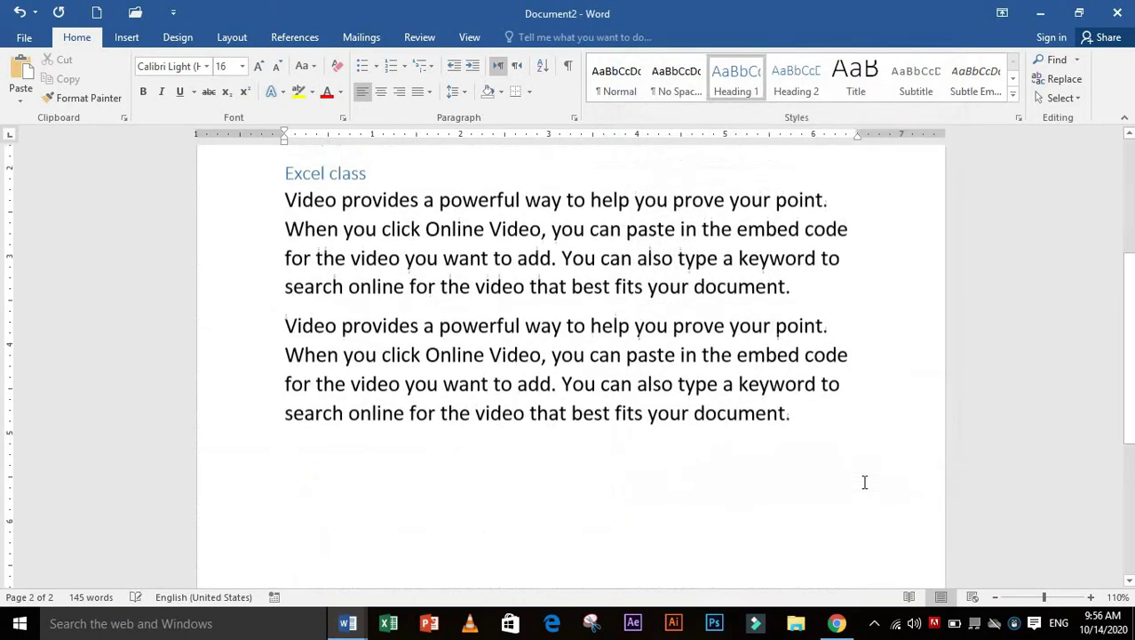
scroll(396, 424, up, 3)
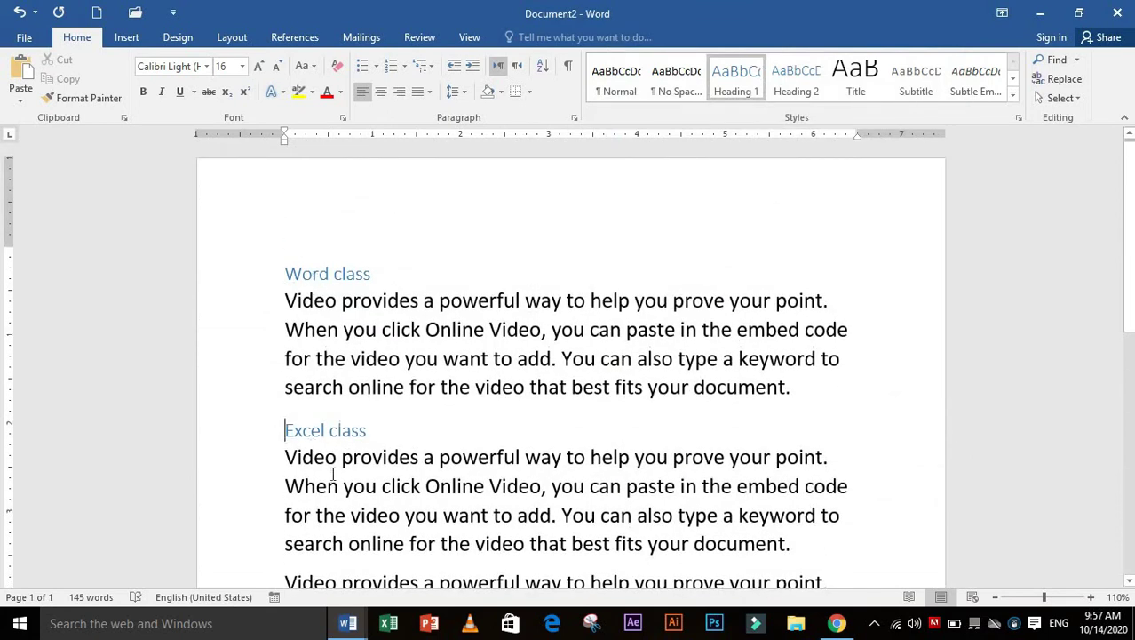
scroll(333, 474, down, 1)
click(574, 118)
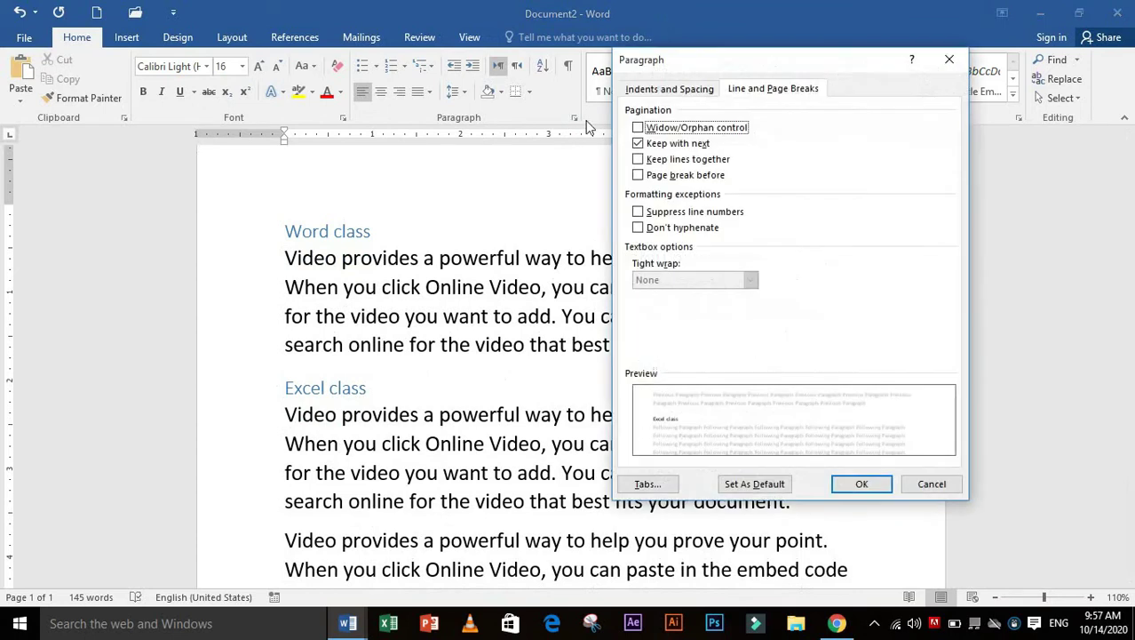
click(638, 144)
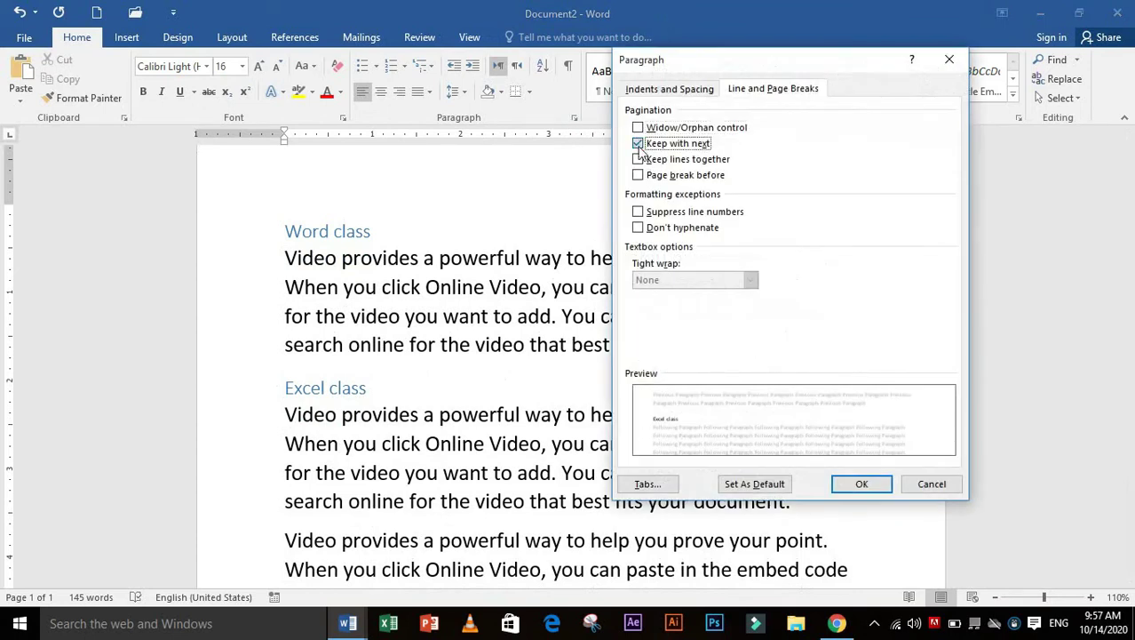
click(638, 175)
click(638, 144)
click(638, 177)
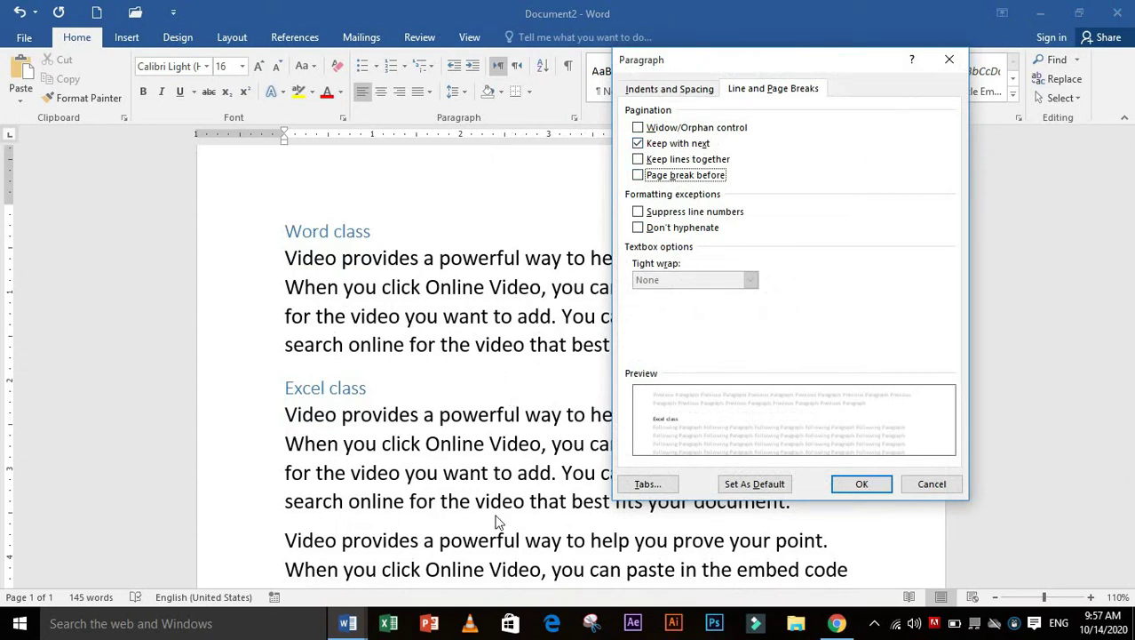
click(640, 128)
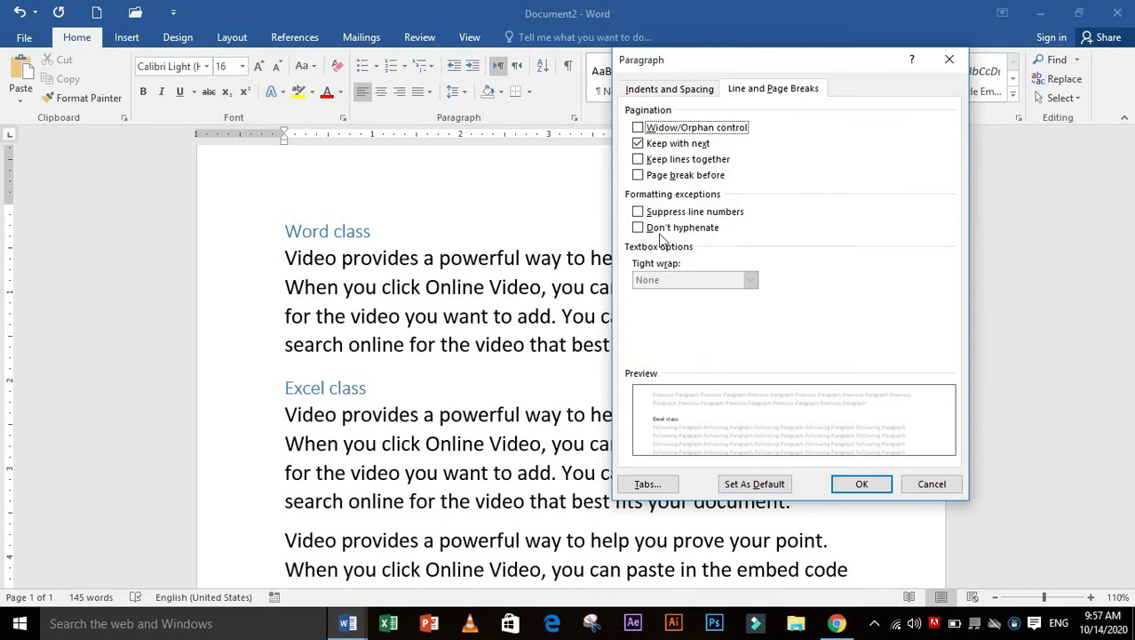
click(933, 487)
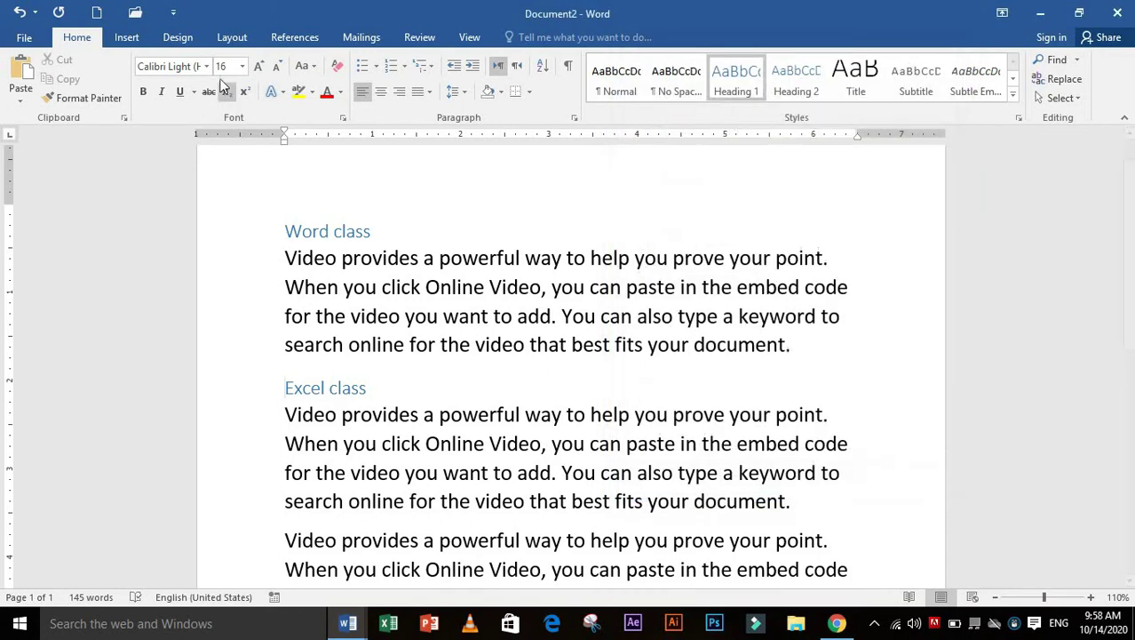
- Start a new blank document with continuous line numbering
click(98, 13)
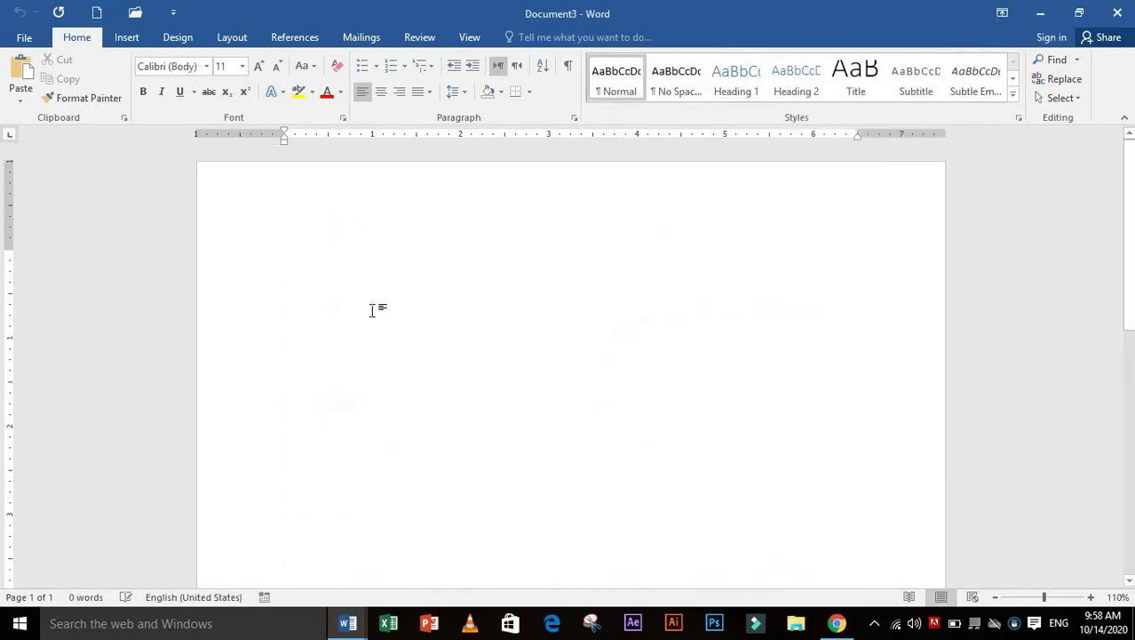
click(230, 39)
click(226, 78)
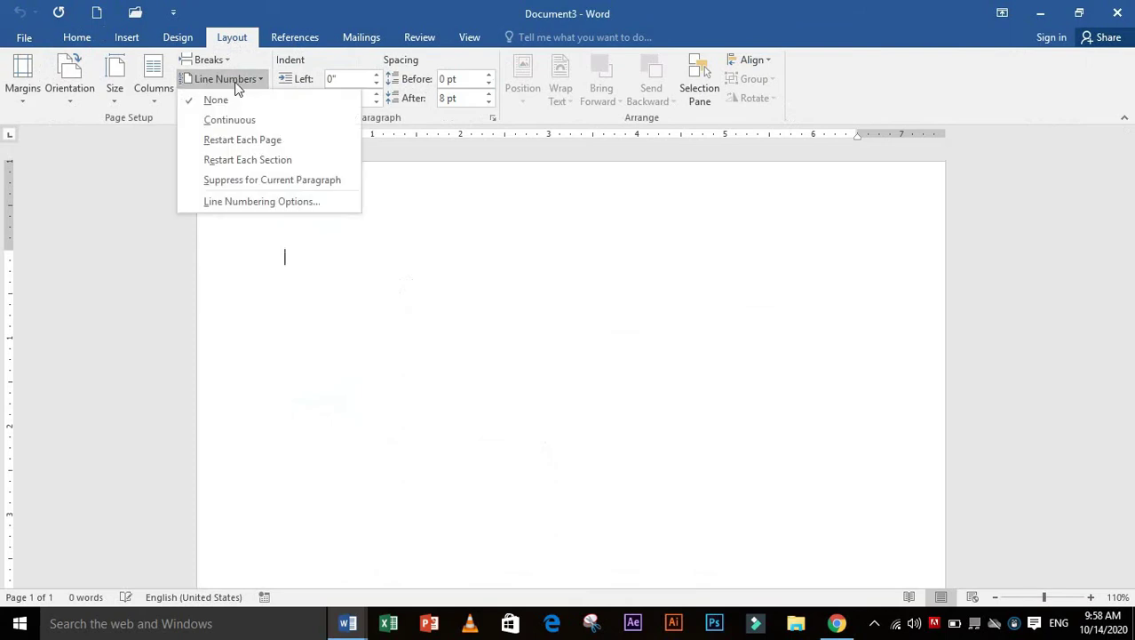
click(240, 119)
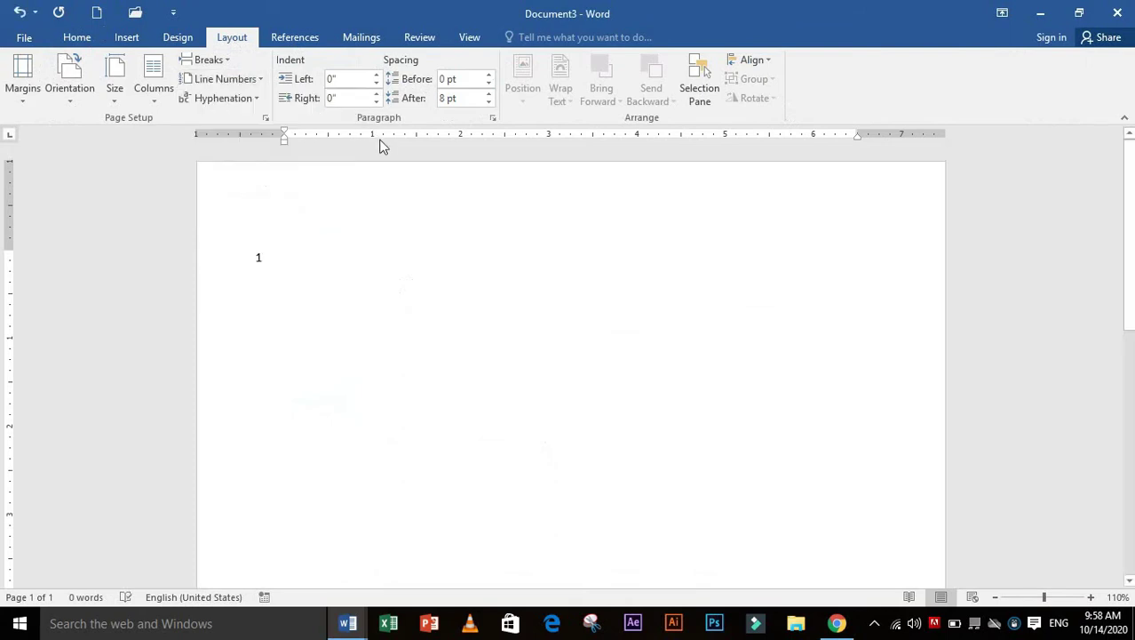
- Set the font size to 18, add empty lines, and suppress the line number on the current line
click(76, 39)
click(241, 66)
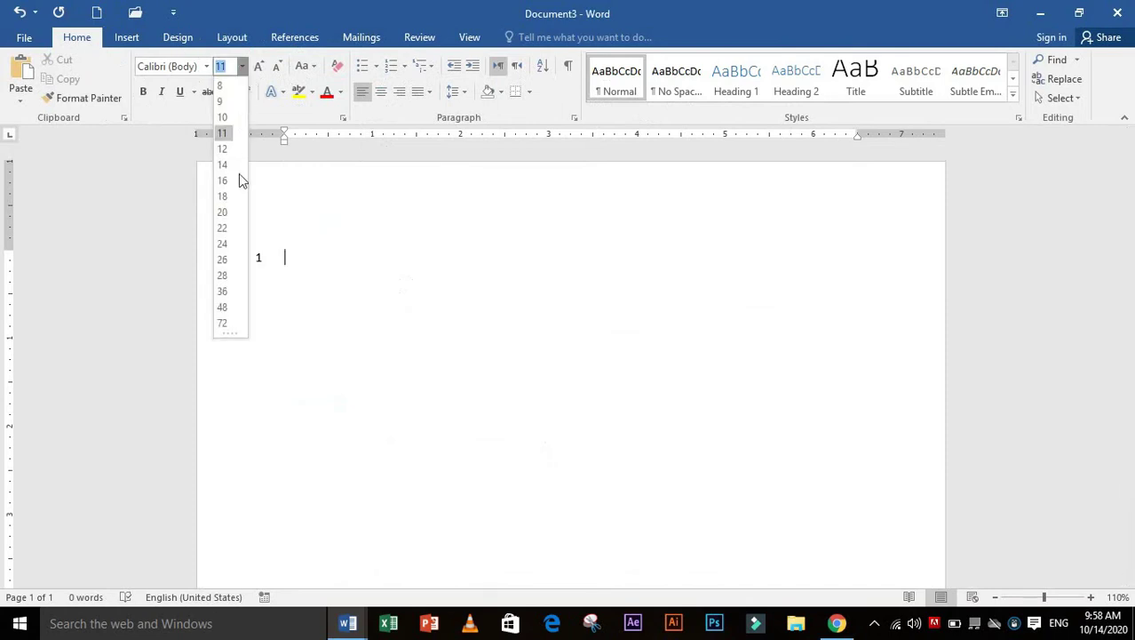
click(236, 197)
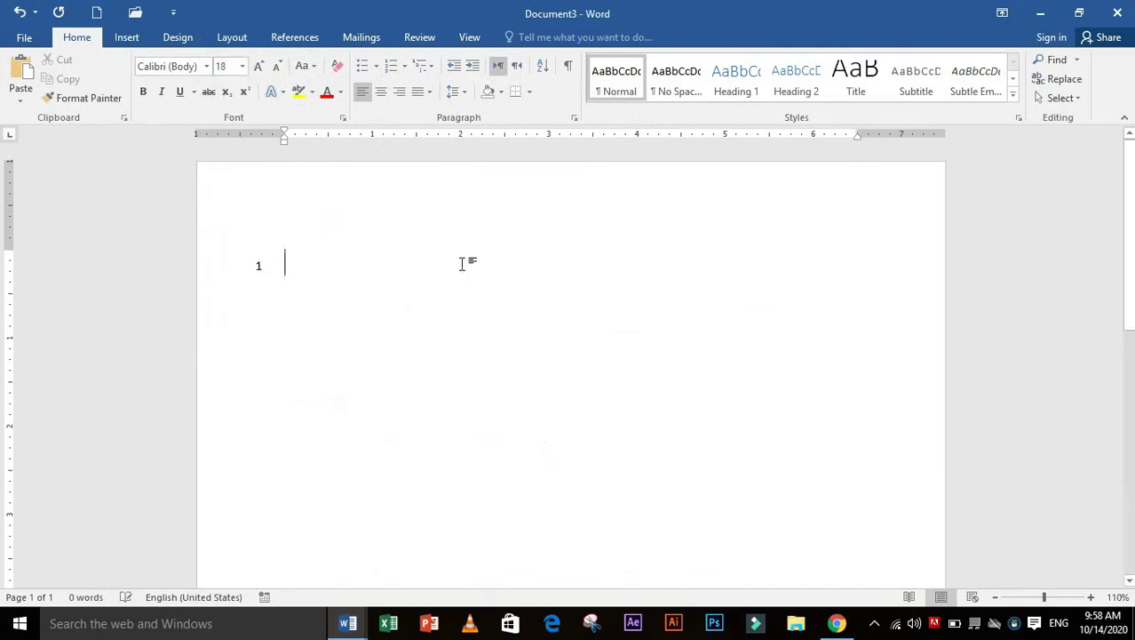
key(Return)
key(Return)
key(Return)
key(Return)
key(Return)
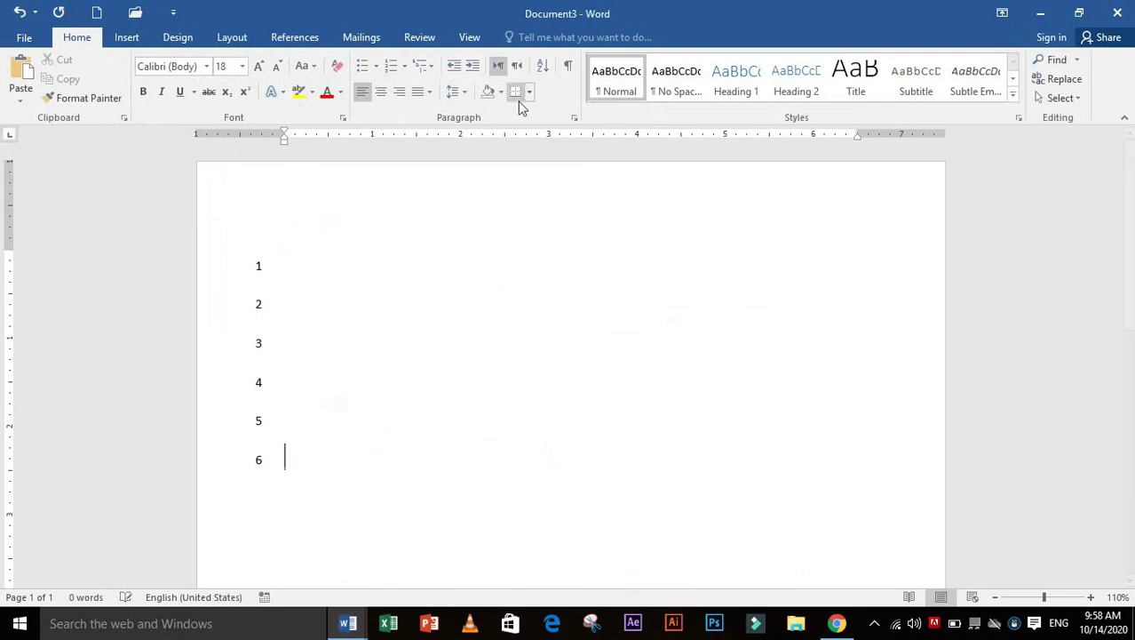
click(574, 117)
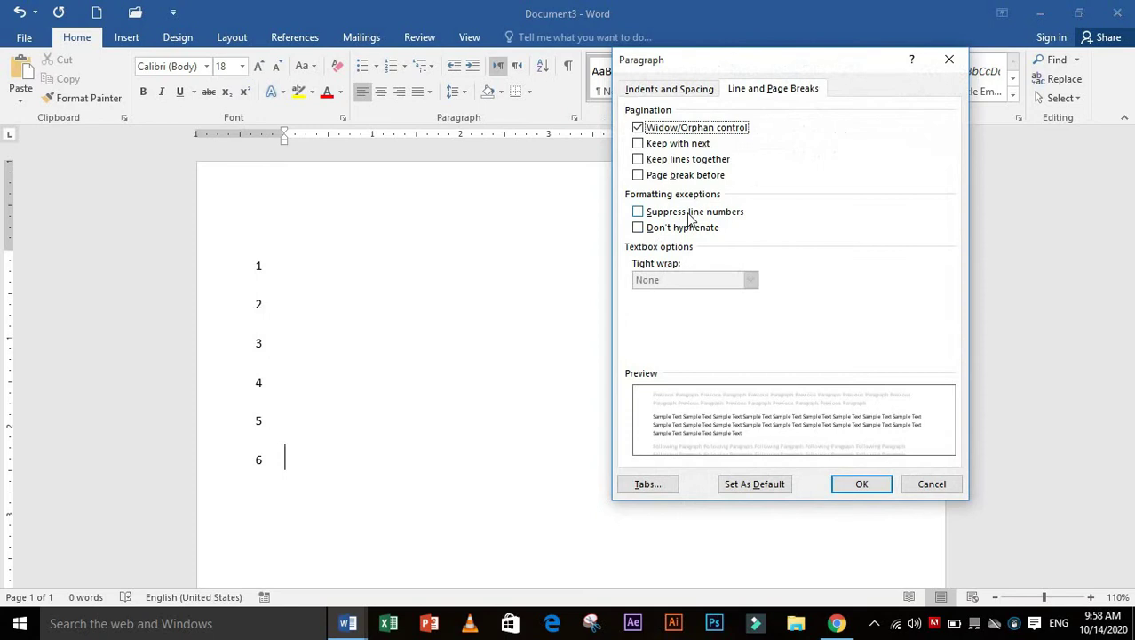
click(689, 216)
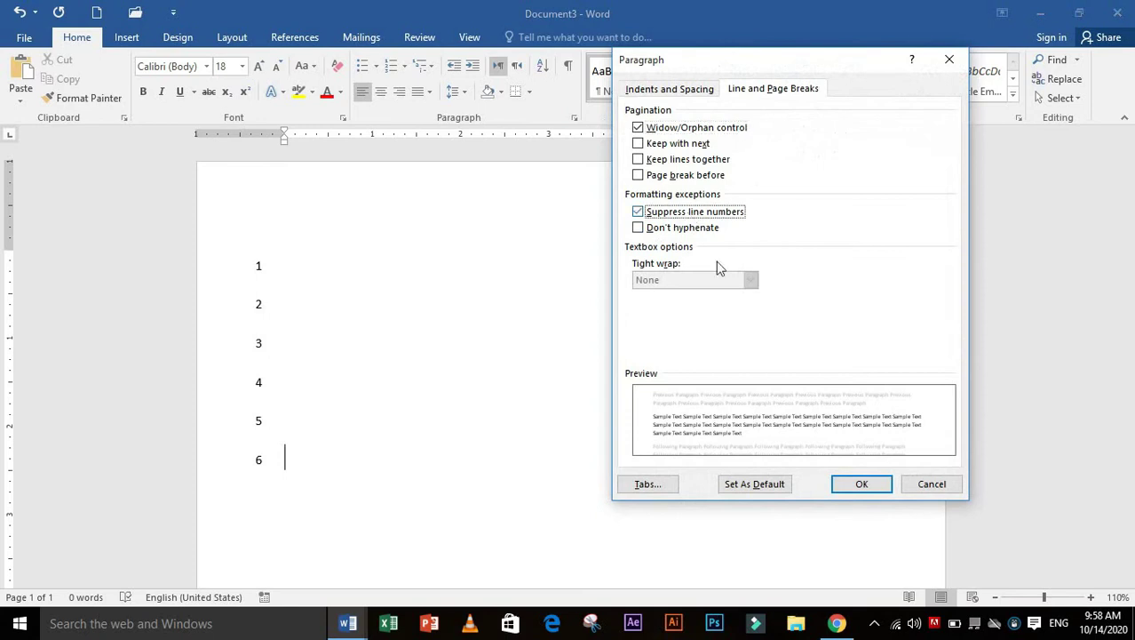
click(858, 487)
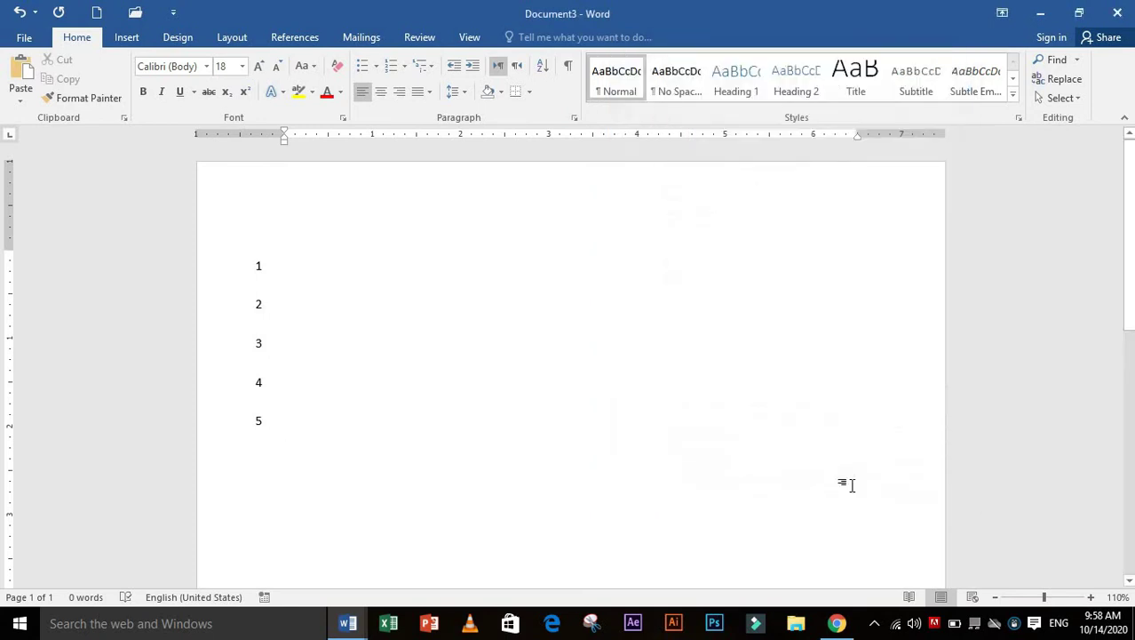
- Generate a sample paragraph, add a blank line, and turn its line number suppression back off
text(=rand)
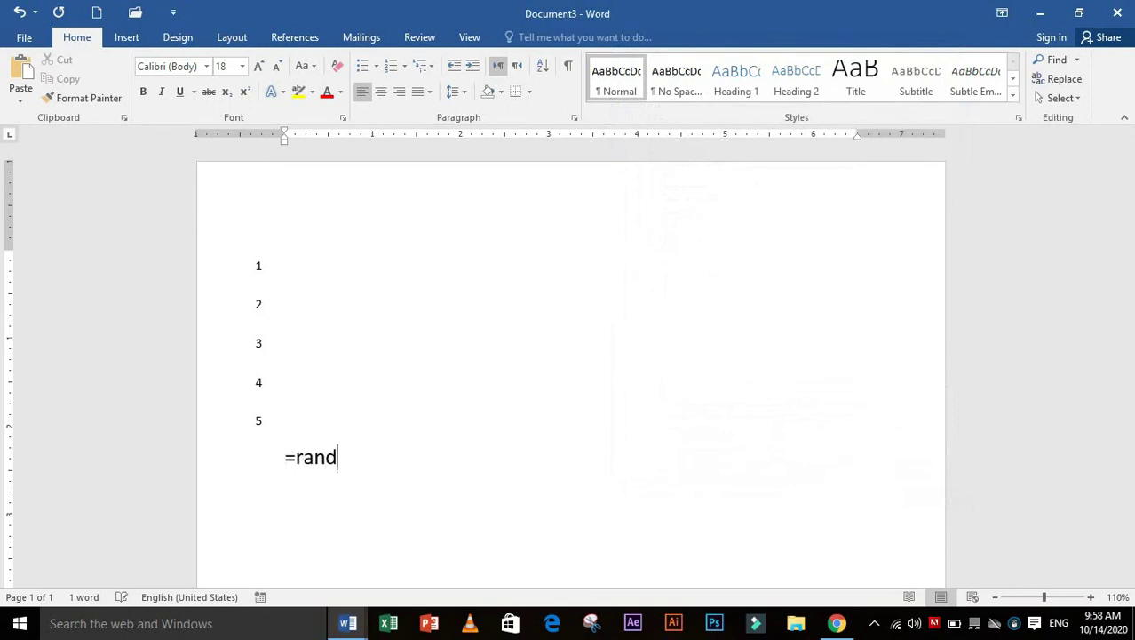
text((1))
key(Return)
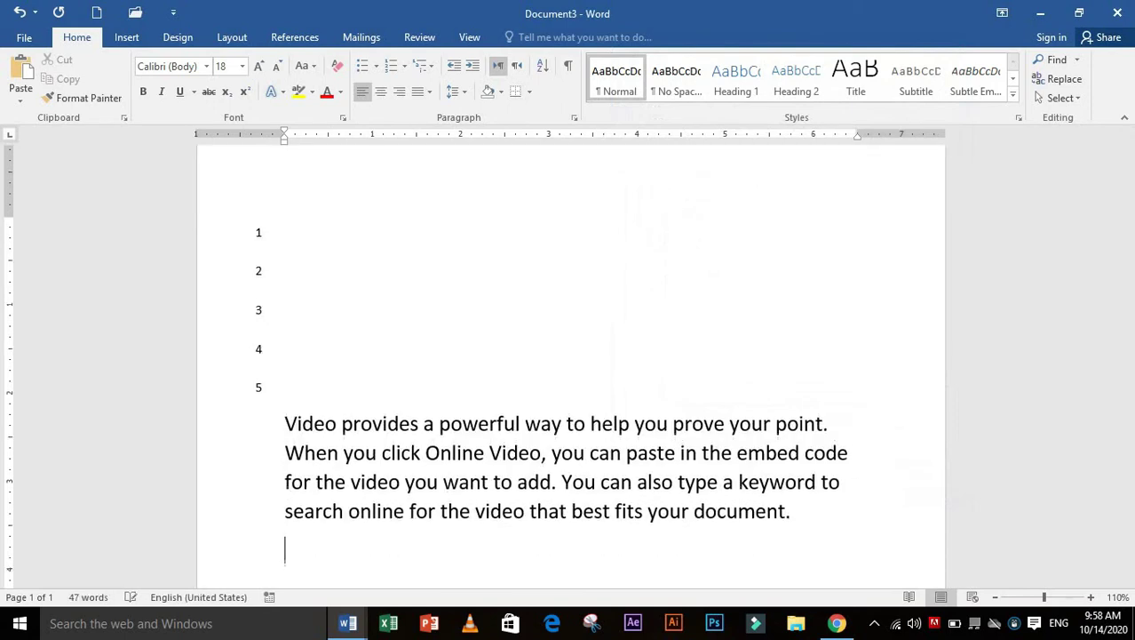
key(Return)
key(Return)
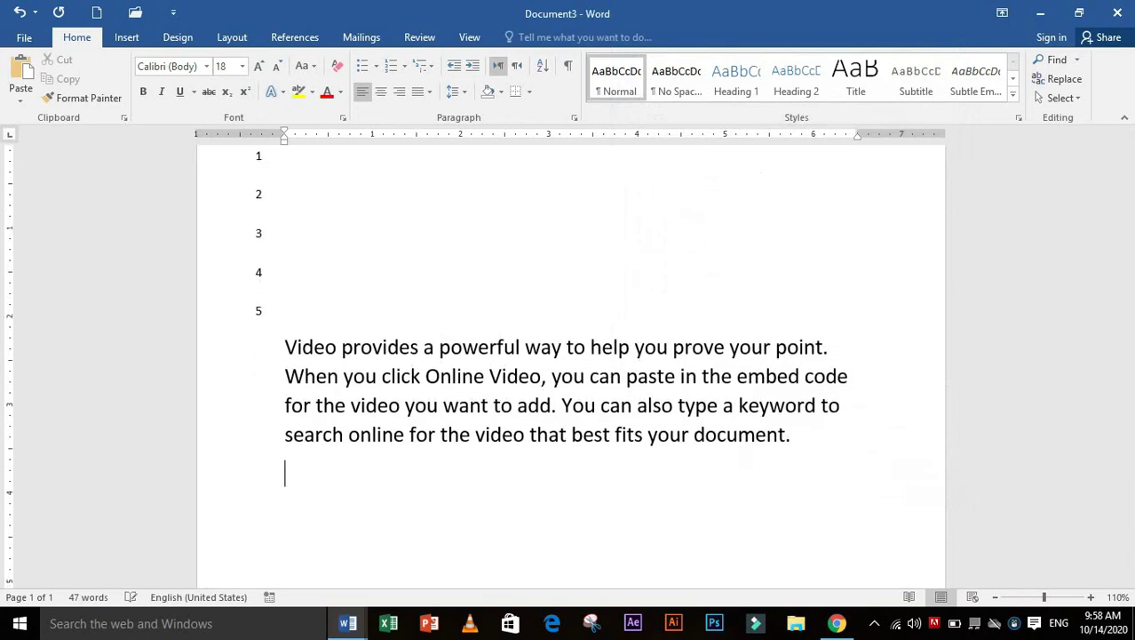
click(573, 120)
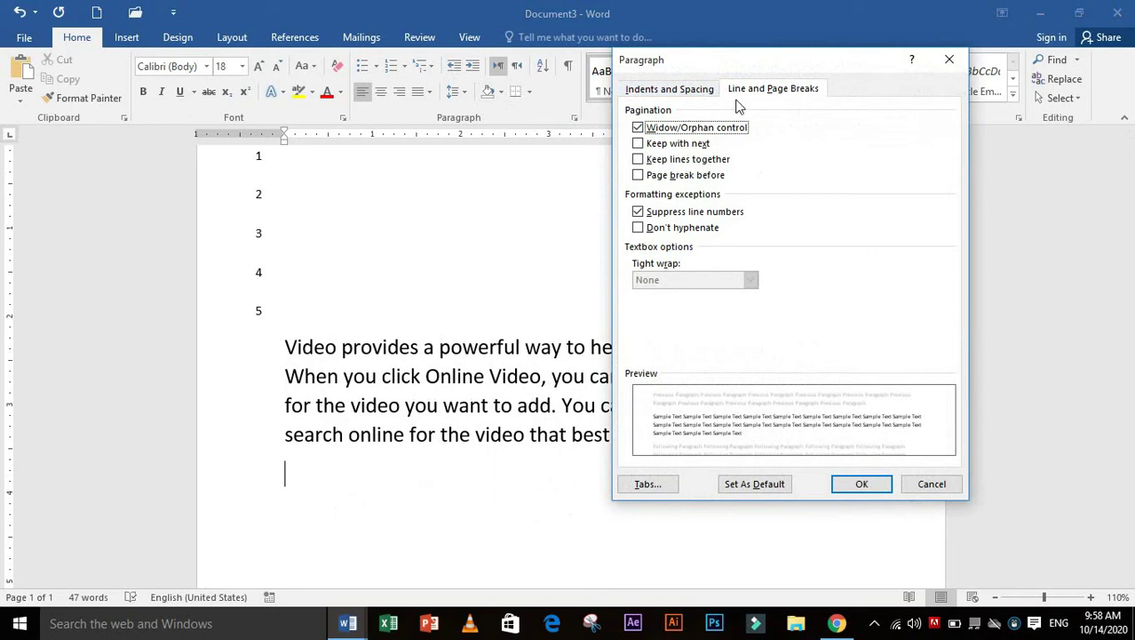
click(655, 216)
click(860, 484)
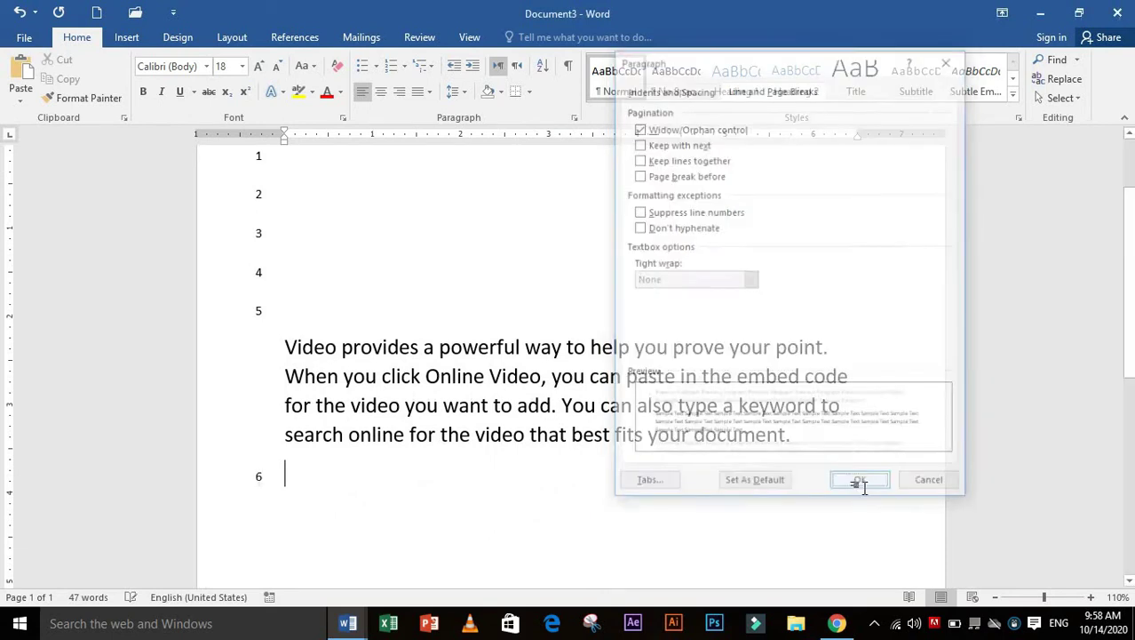
- Add and remove a few numbered empty lines, typing 'gf' below the paragraph
key(Return)
key(Return)
key(Return)
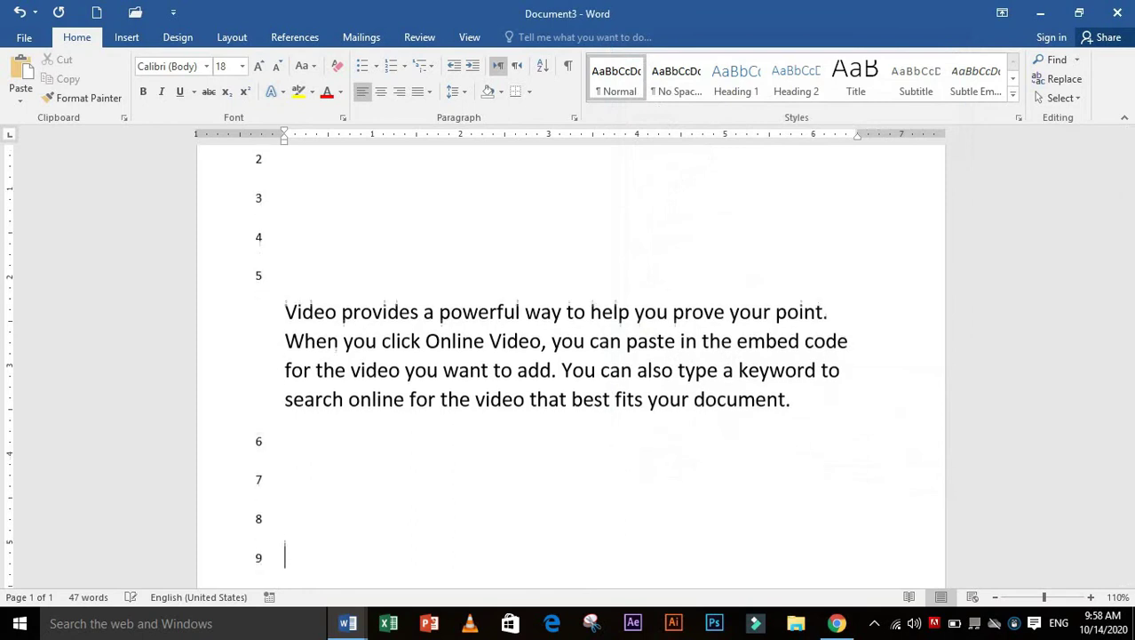
key(Return)
key(Return)
key(BackSpace)
key(BackSpace)
key(BackSpace)
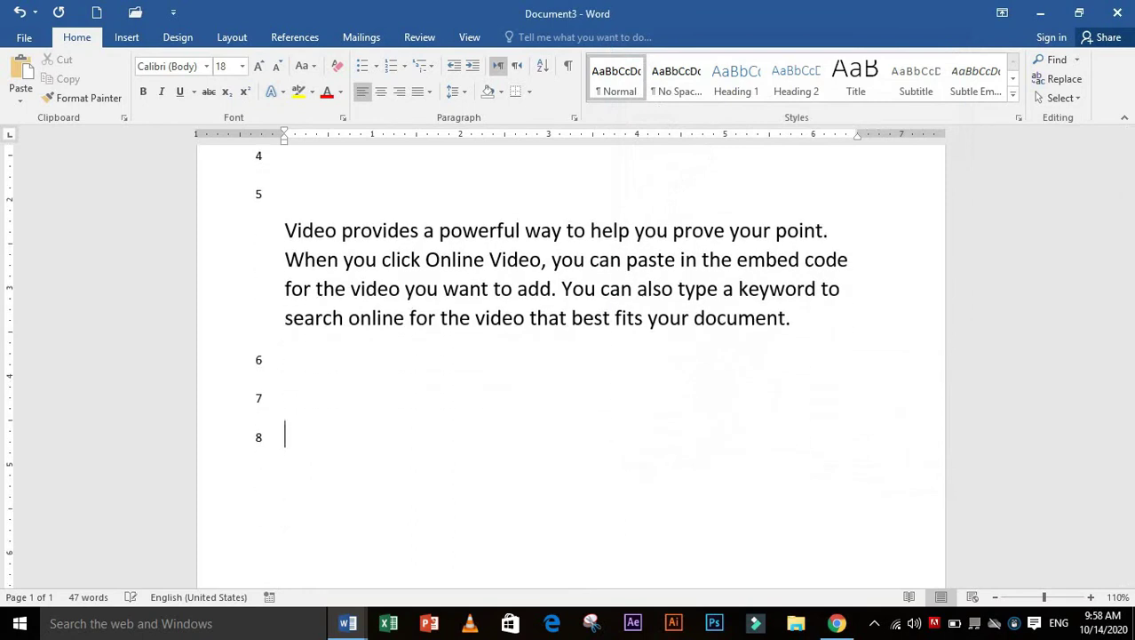
key(BackSpace)
key(Return)
key(Return)
text(gf)
key(BackSpace)
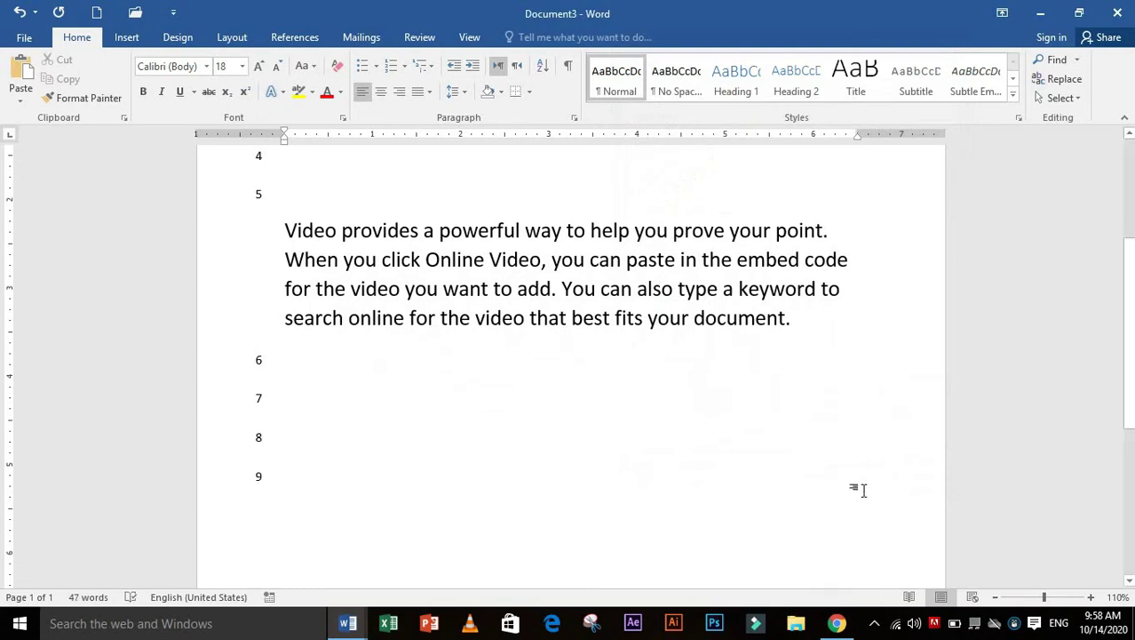
- Check the Paragraph settings and Layout tab, then reopen the line and page break settings
click(576, 117)
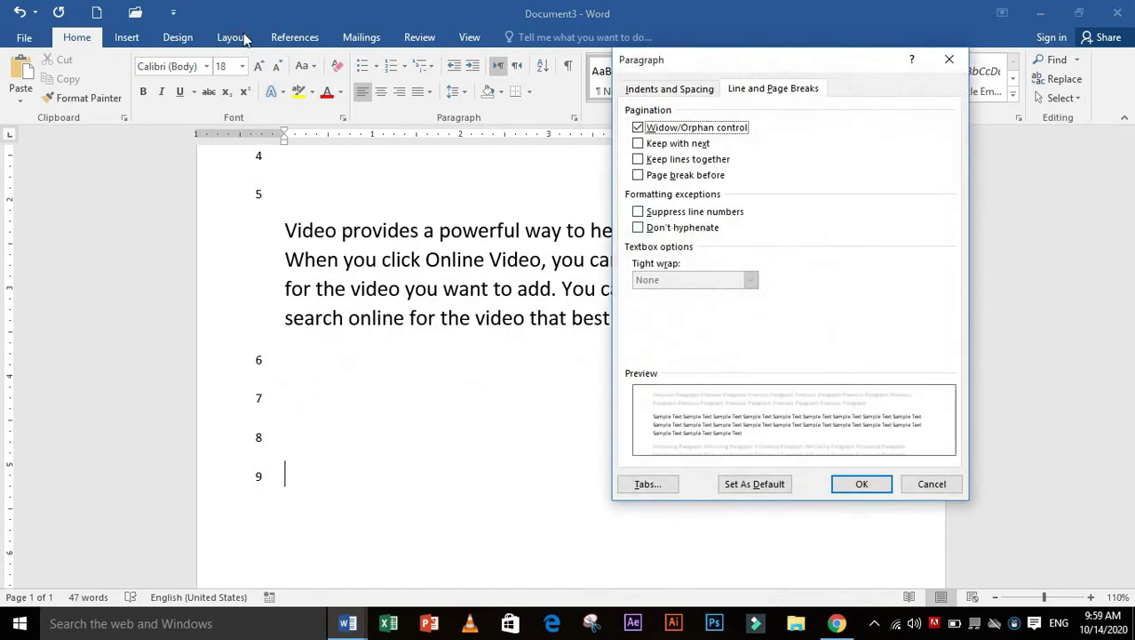
click(933, 486)
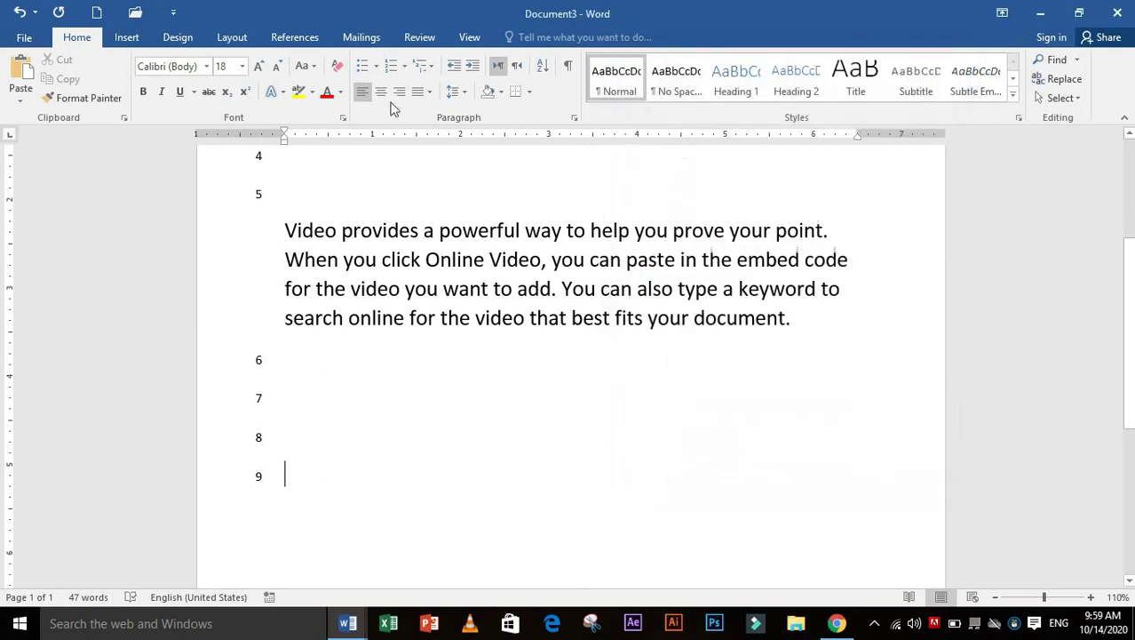
click(242, 42)
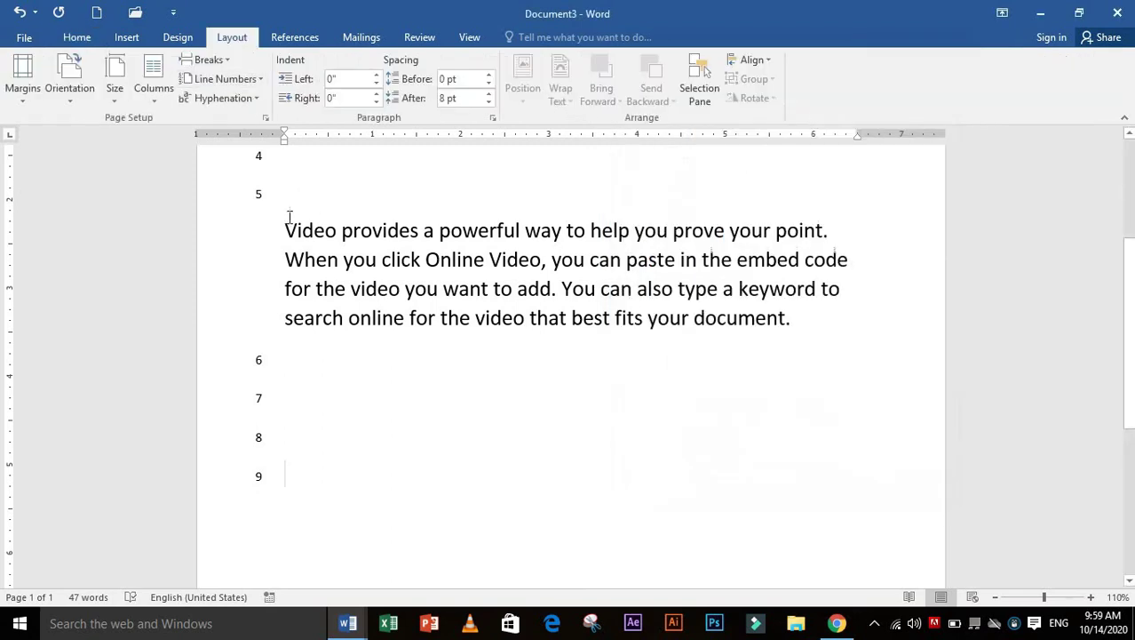
scroll(322, 273, up, 3)
scroll(321, 479, down, 3)
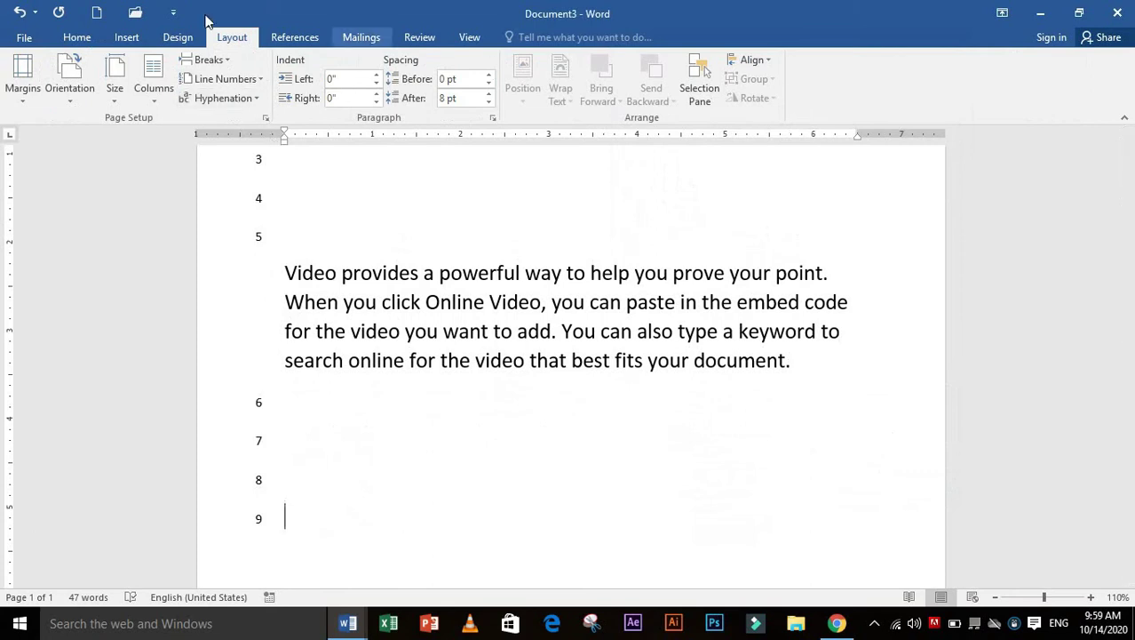
click(76, 36)
click(574, 117)
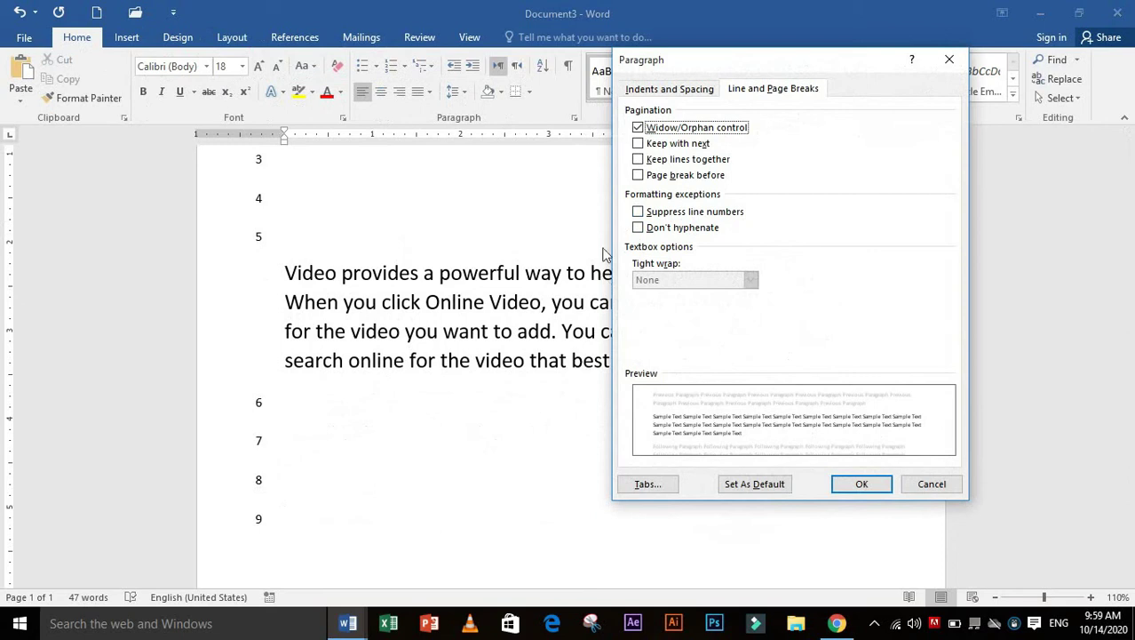
- Toggle Suppress line numbers on and back off, then launch Snipping Tool
click(638, 214)
click(639, 214)
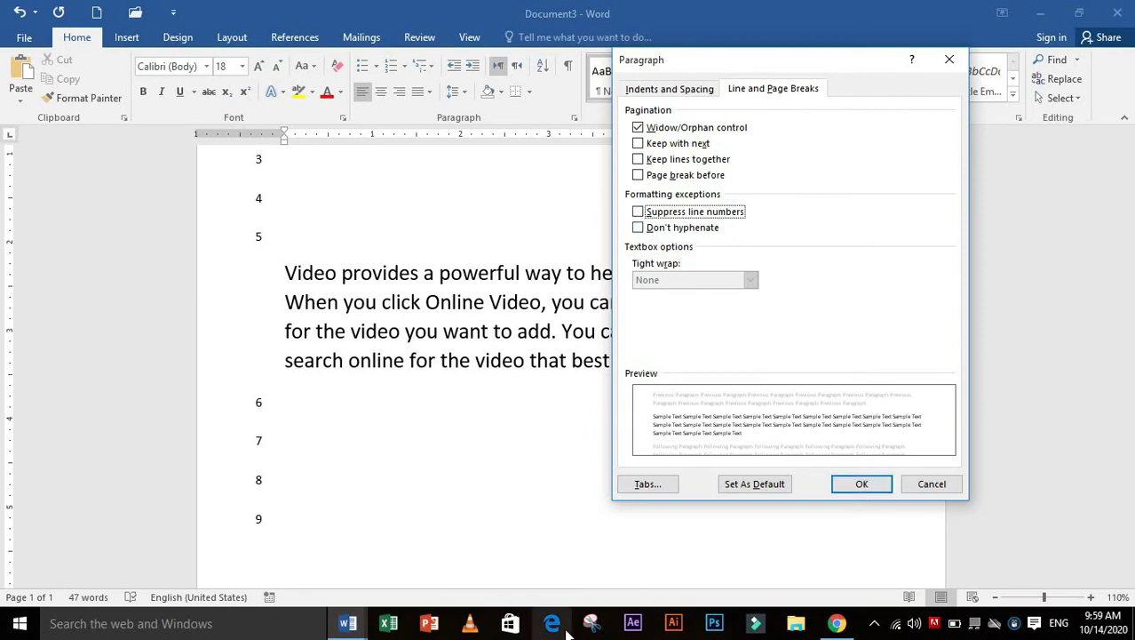
click(592, 623)
- Snip the Word page and dialog and add a yellow highlight near line 3
click(494, 214)
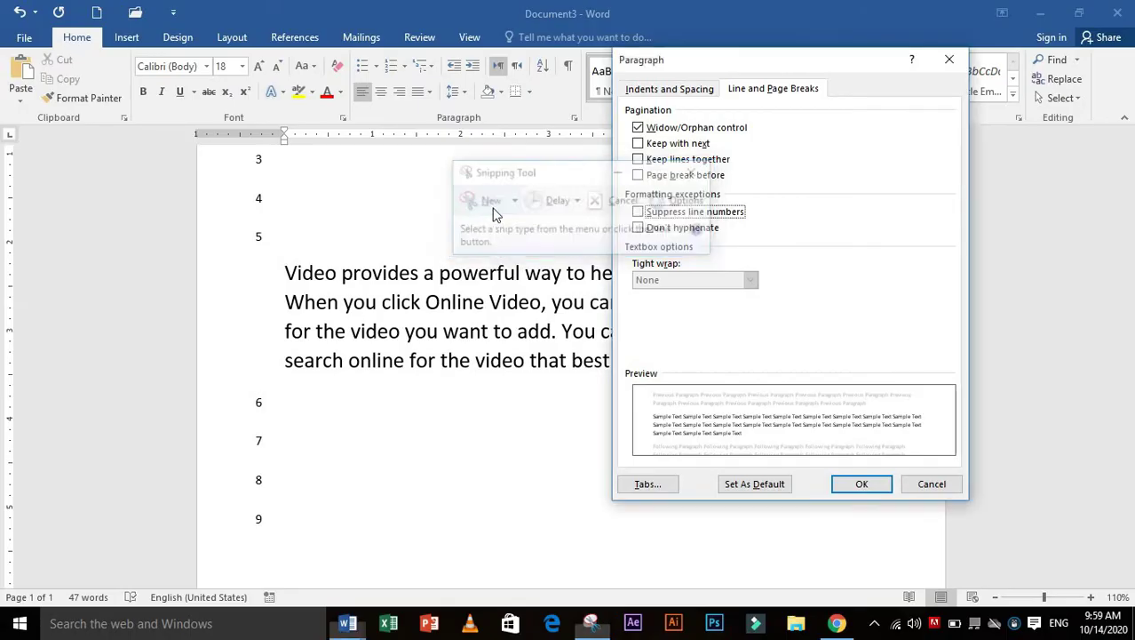
drag(88, 153, 755, 598)
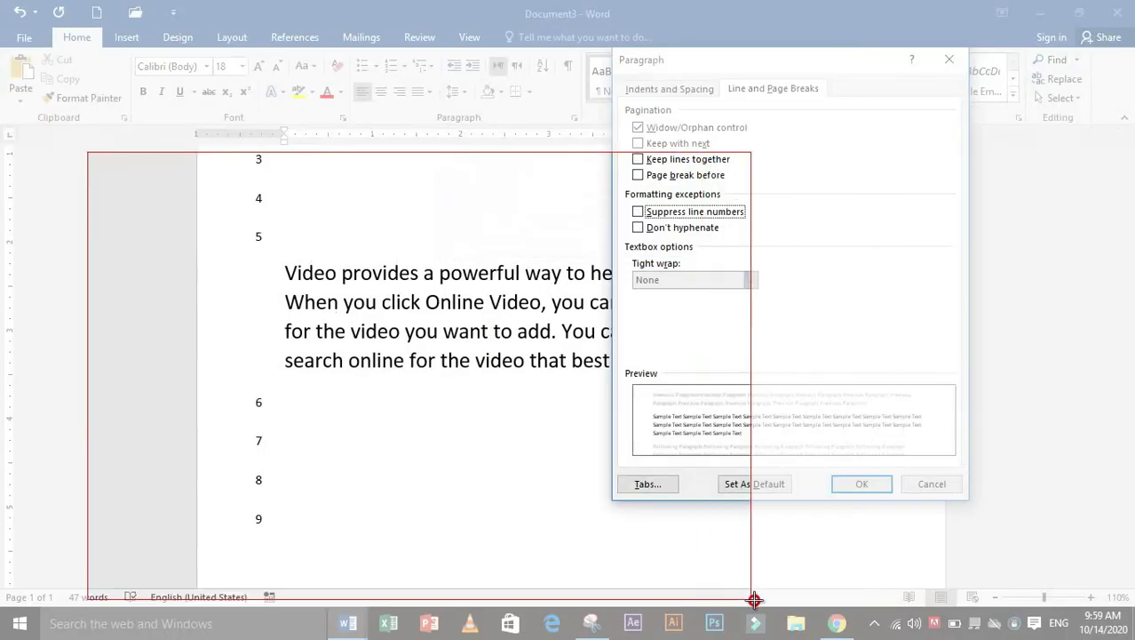
click(298, 60)
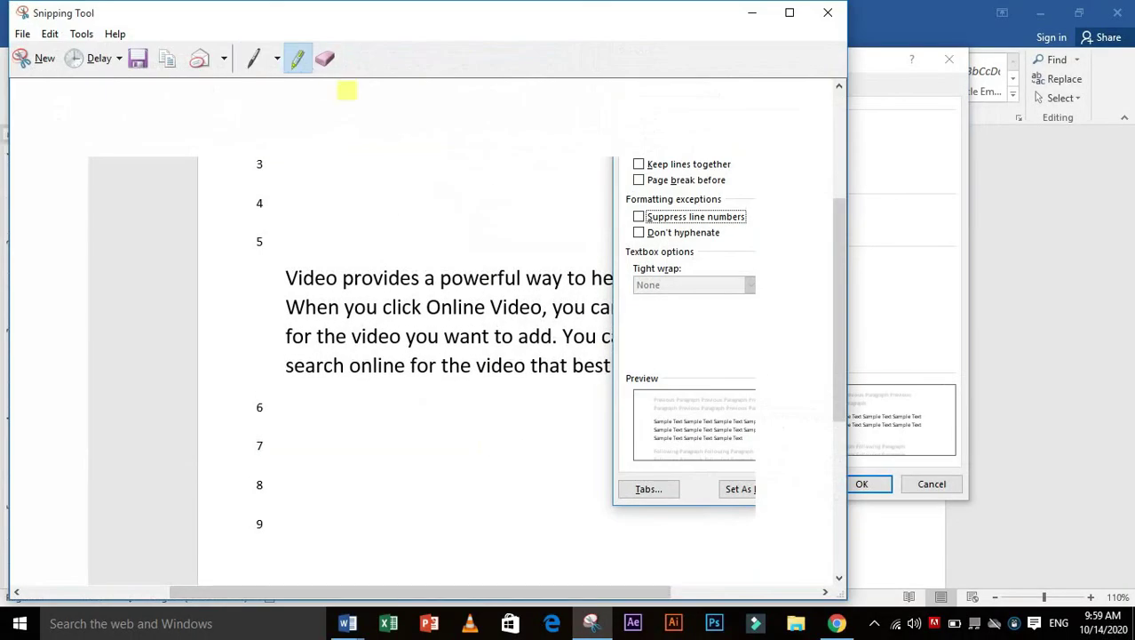
drag(222, 118, 198, 157)
- Draw pen strokes above line 3 and over the dialog, and underline the line 6 row
click(250, 59)
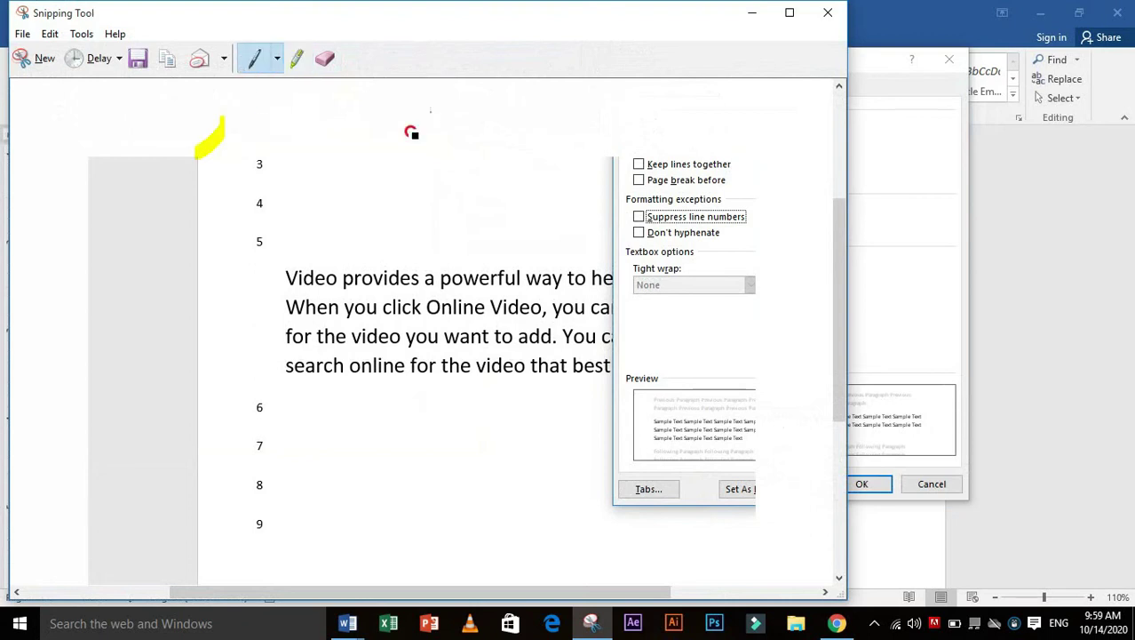
drag(432, 113, 338, 179)
drag(506, 104, 456, 201)
drag(609, 127, 587, 188)
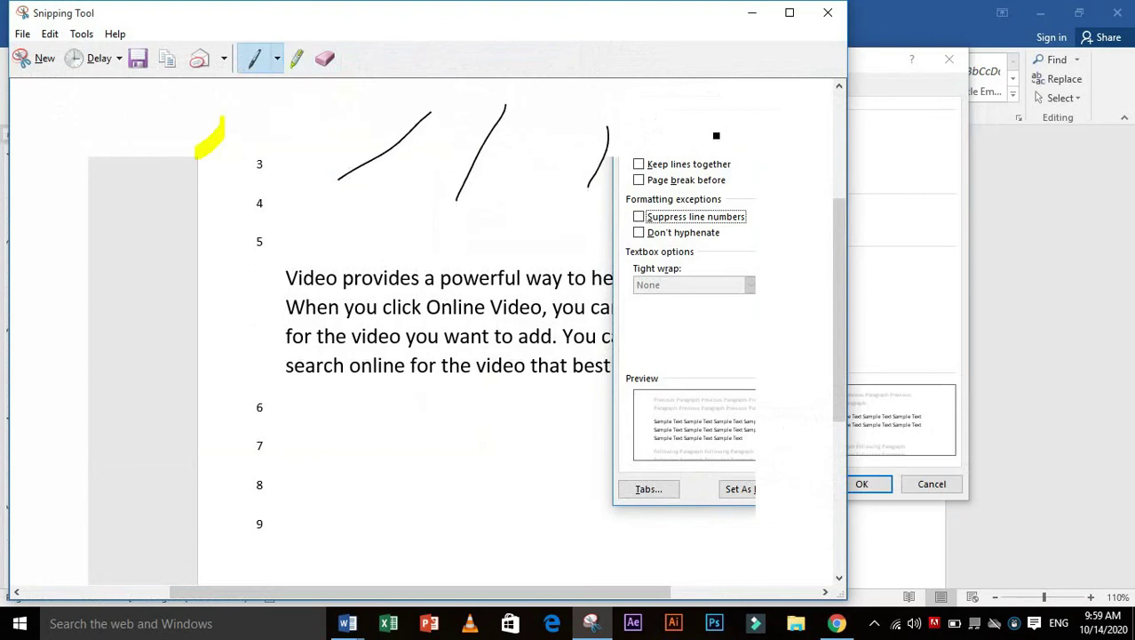
mouse_move(717, 135)
mouse_down()
mouse_move(679, 193)
mouse_move(745, 151)
mouse_move(782, 190)
mouse_up()
mouse_move(805, 151)
mouse_down()
mouse_move(804, 175)
mouse_move(817, 182)
mouse_move(775, 185)
mouse_move(814, 185)
mouse_move(803, 253)
mouse_up()
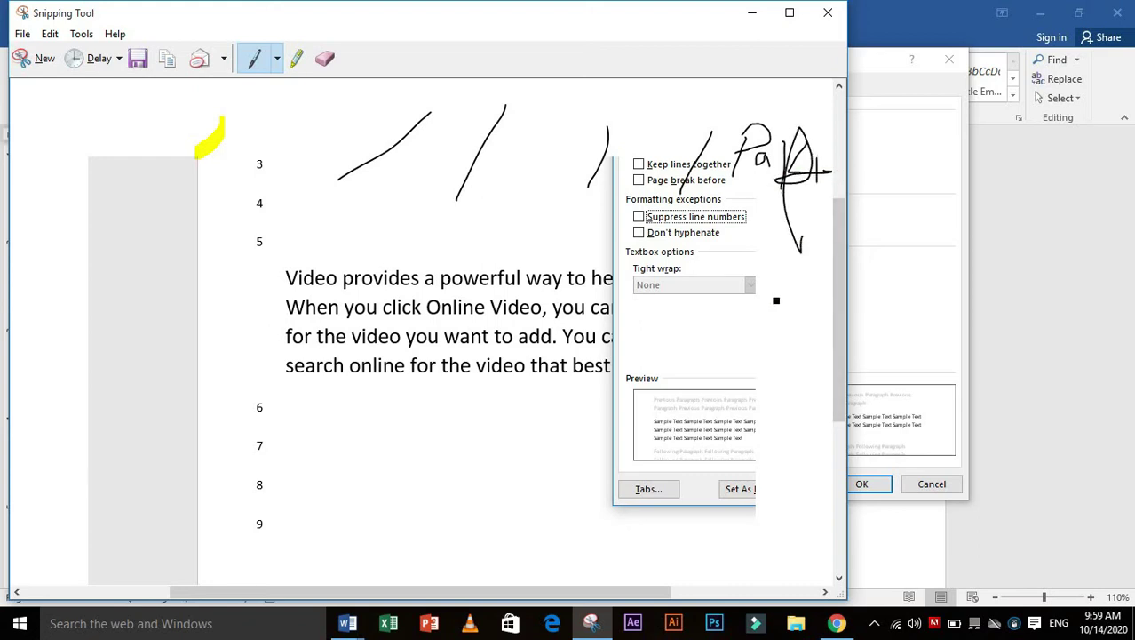
drag(771, 299, 809, 296)
drag(729, 279, 729, 290)
drag(132, 405, 265, 410)
drag(283, 410, 319, 409)
drag(401, 405, 432, 401)
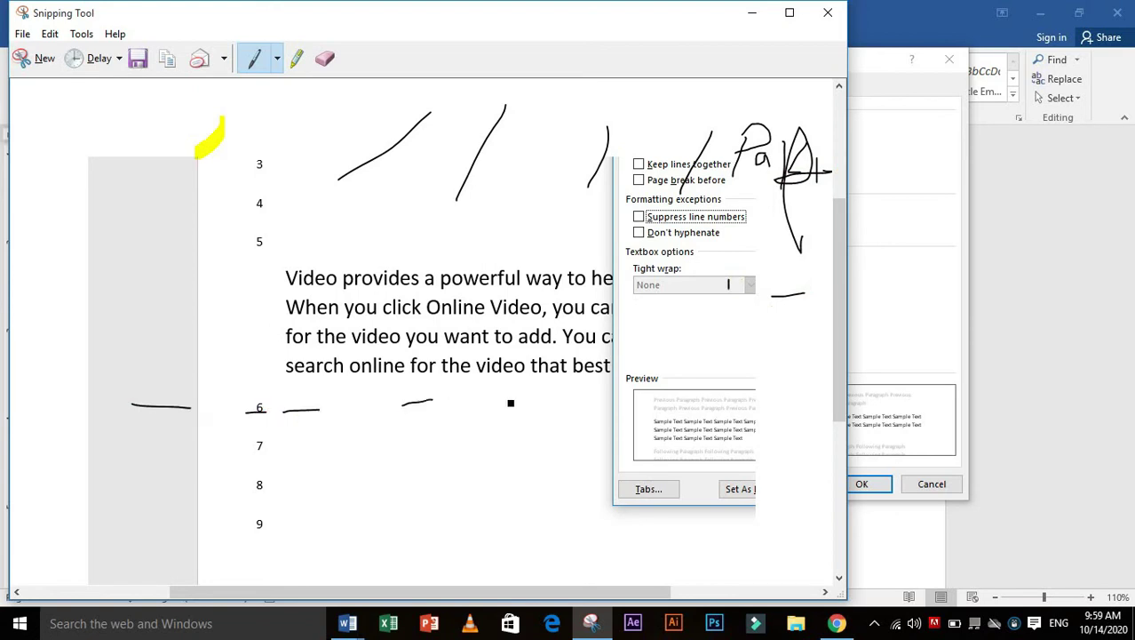
- Close Snipping Tool without saving the snip and confirm Word's Paragraph dialog with OK
click(828, 13)
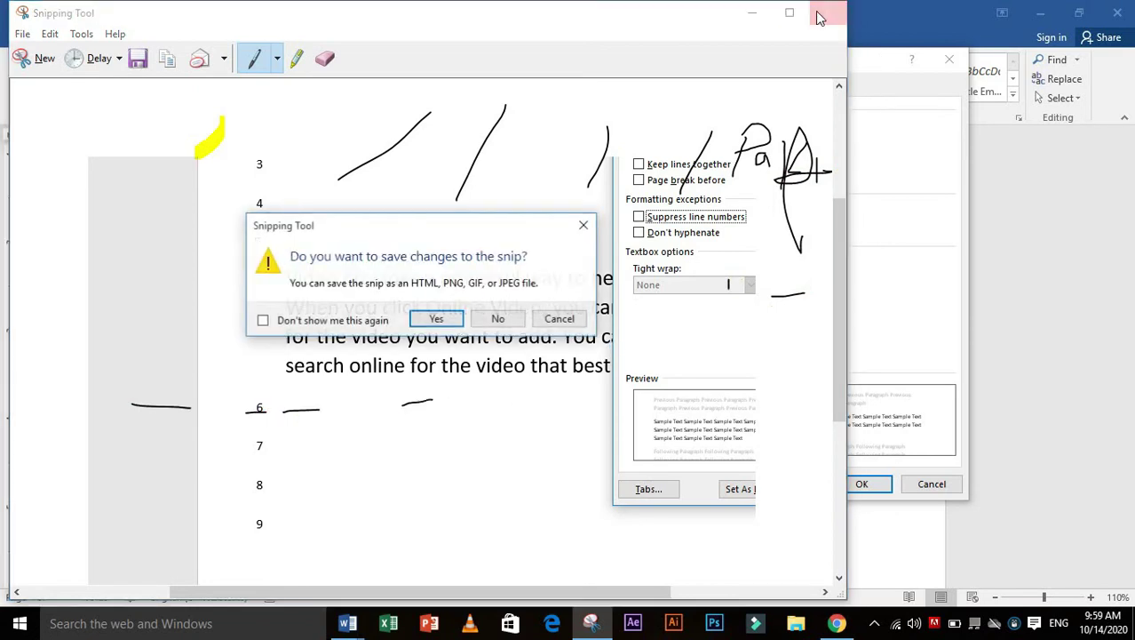
click(505, 318)
click(860, 484)
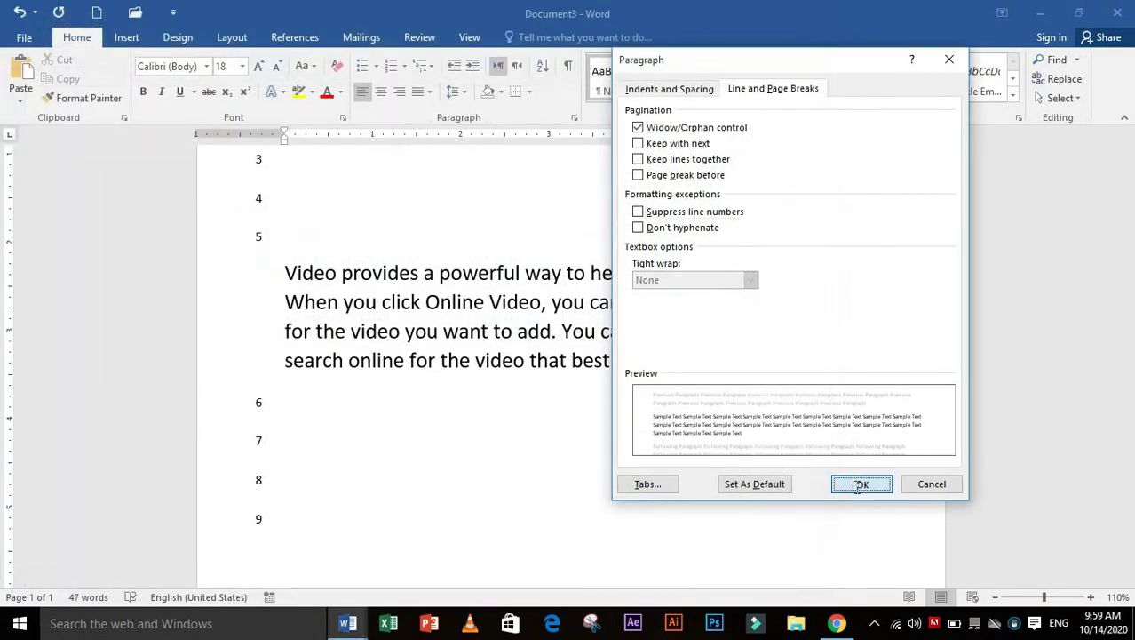
- Start a new blank document and set the font size to 18
click(98, 16)
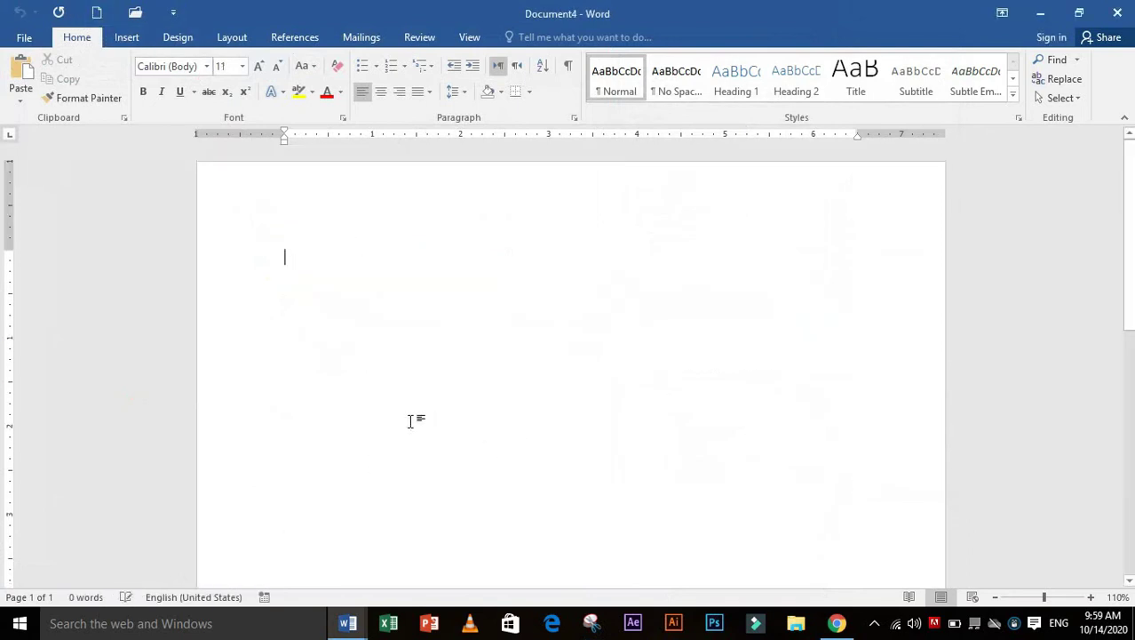
click(222, 66)
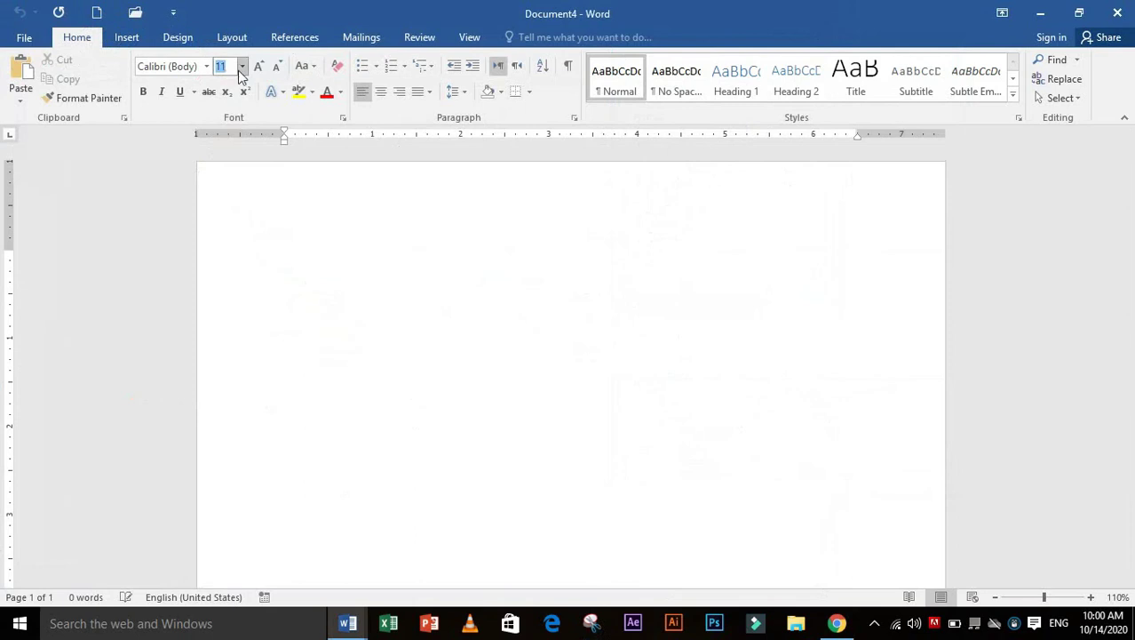
click(240, 68)
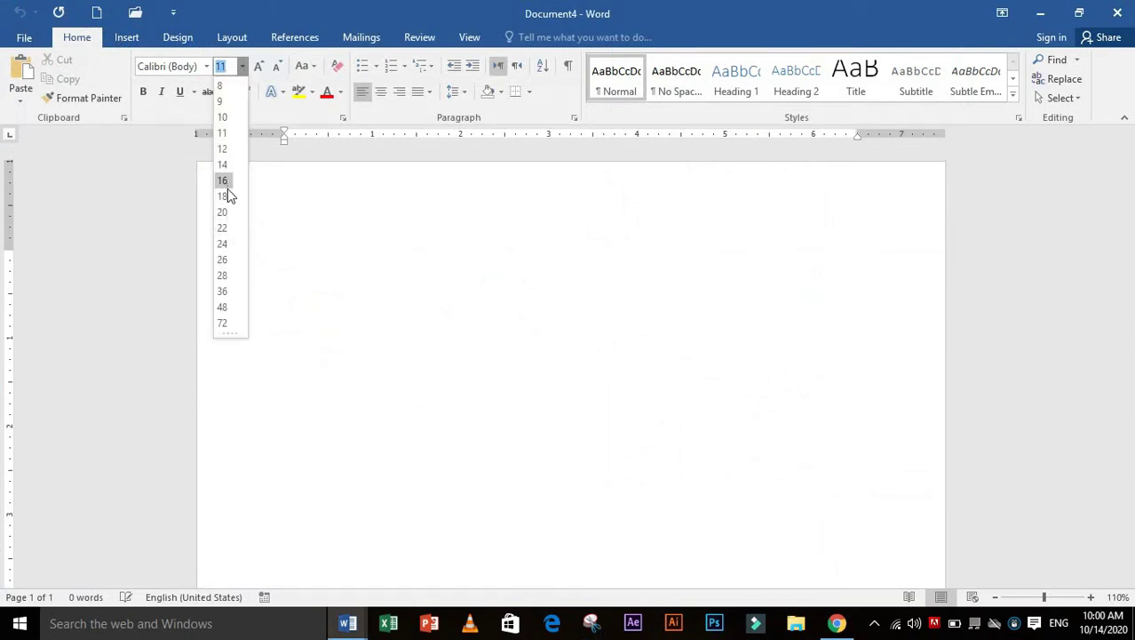
click(223, 196)
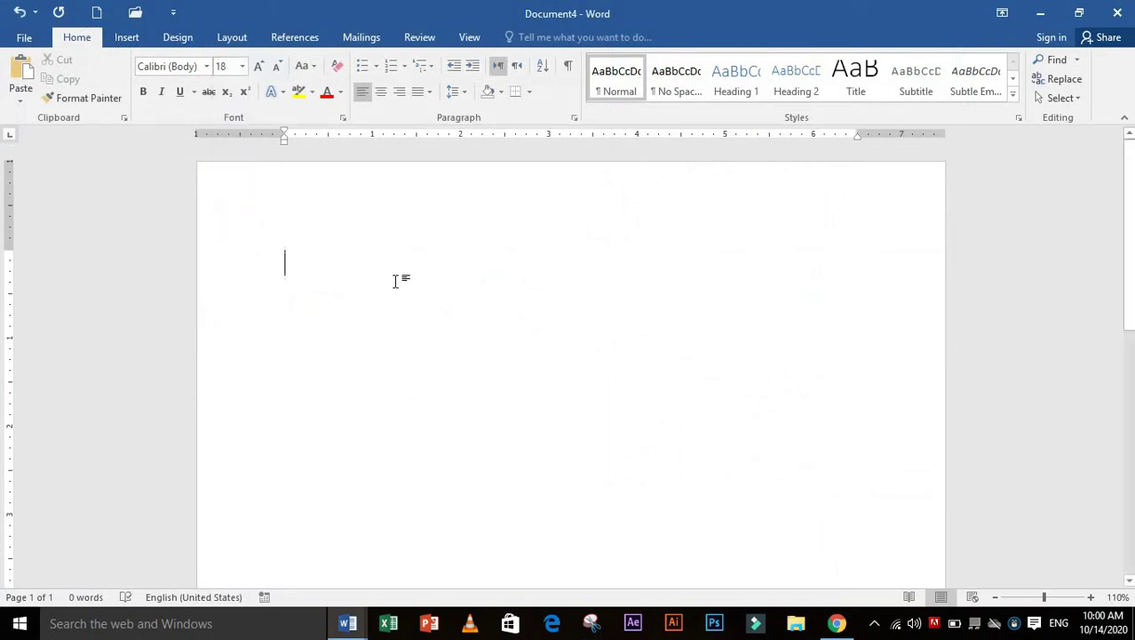
- Generate five paragraphs of sample text with the =rand(5) formula
text(=)
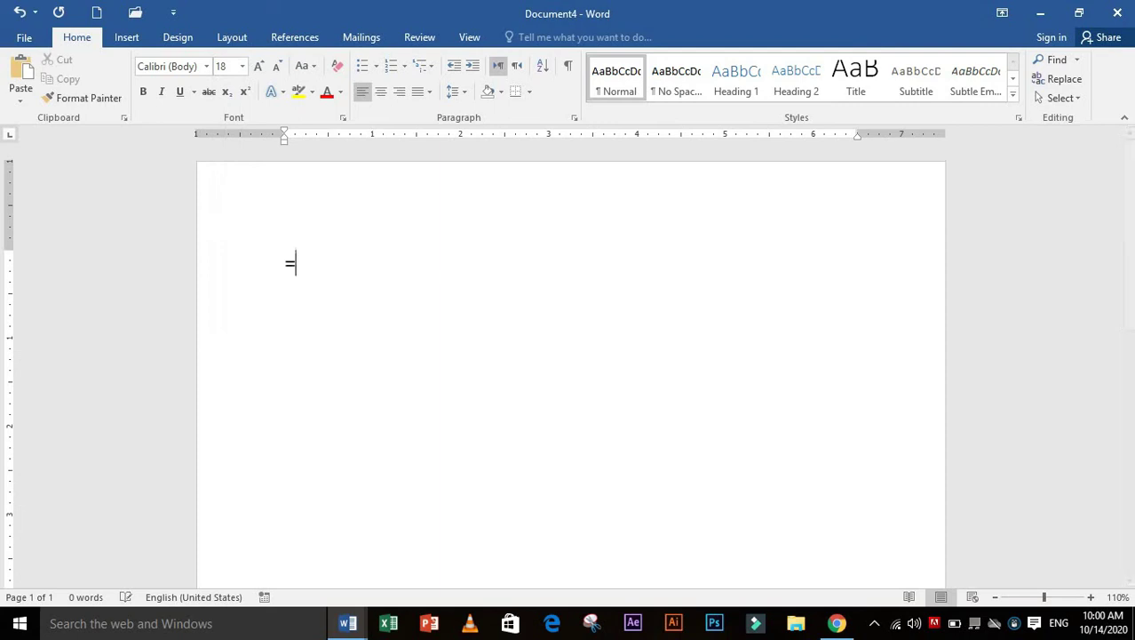
text(rand)
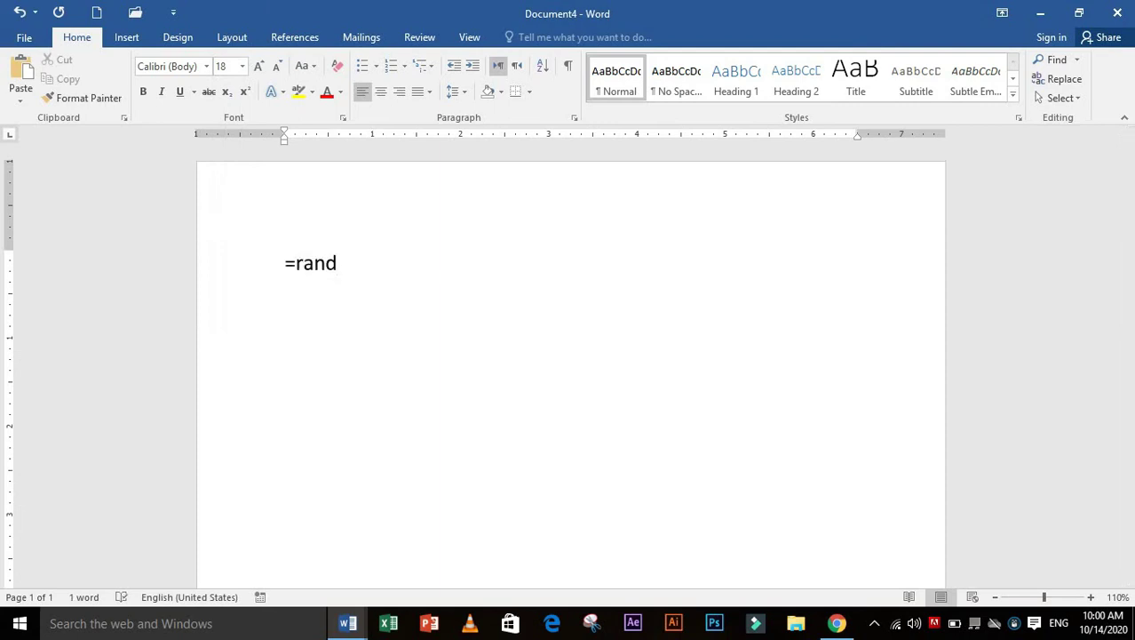
text((1)
key(BackSpace)
text())
key(Return)
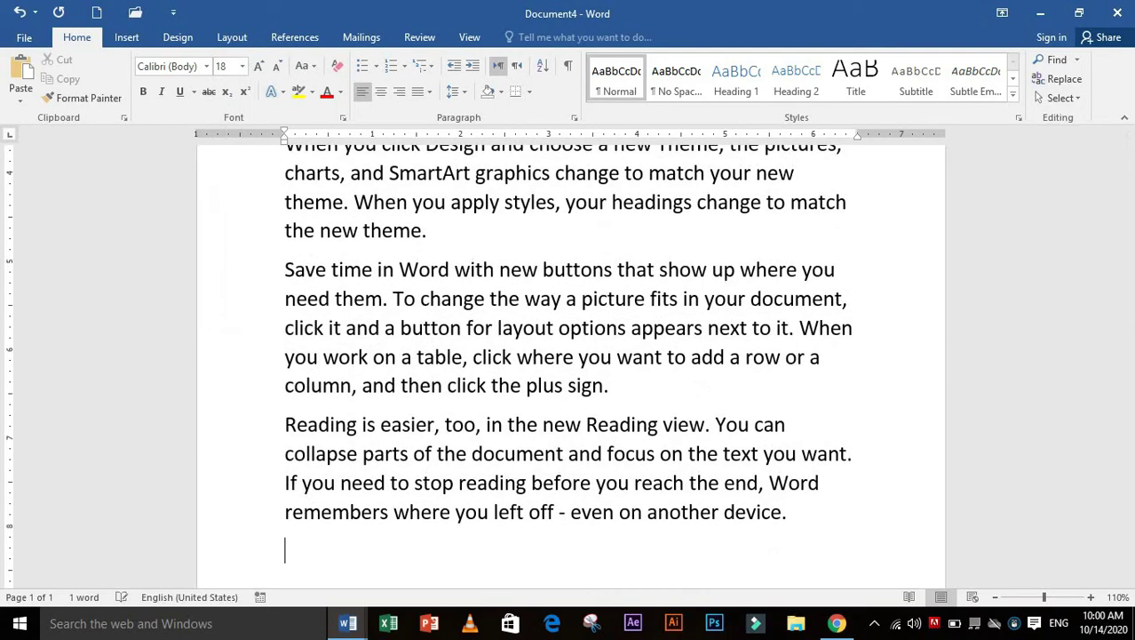
- Select all the text with Ctrl+A and justify all five sample paragraphs
scroll(622, 350, up, 1)
scroll(622, 349, up, 1)
scroll(675, 347, up, 1)
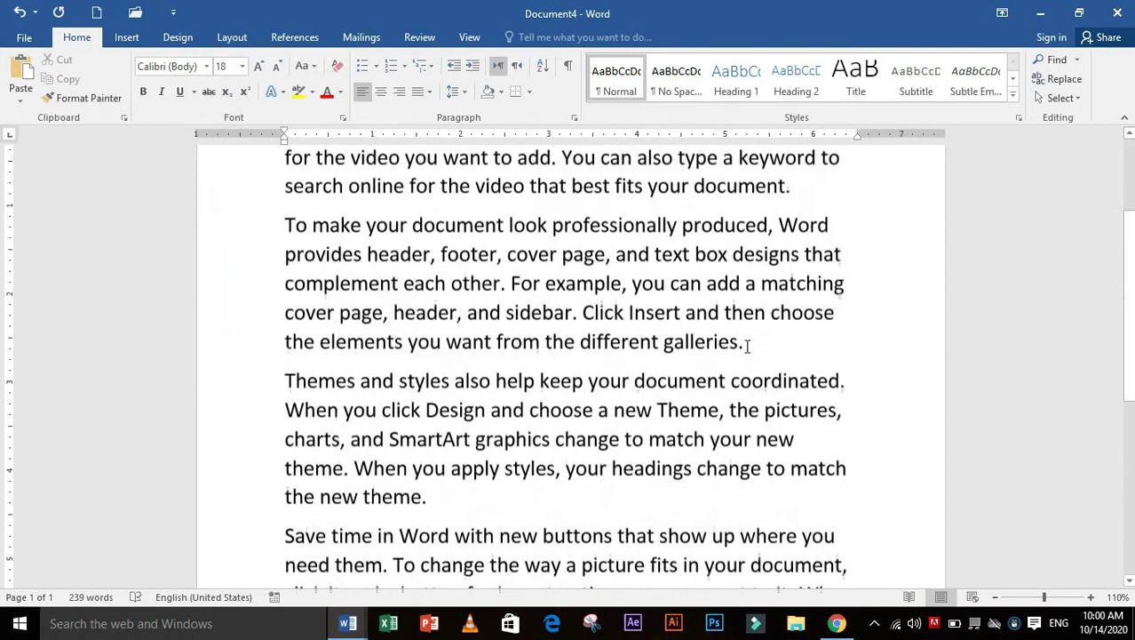
scroll(711, 346, up, 1)
scroll(283, 222, up, 1)
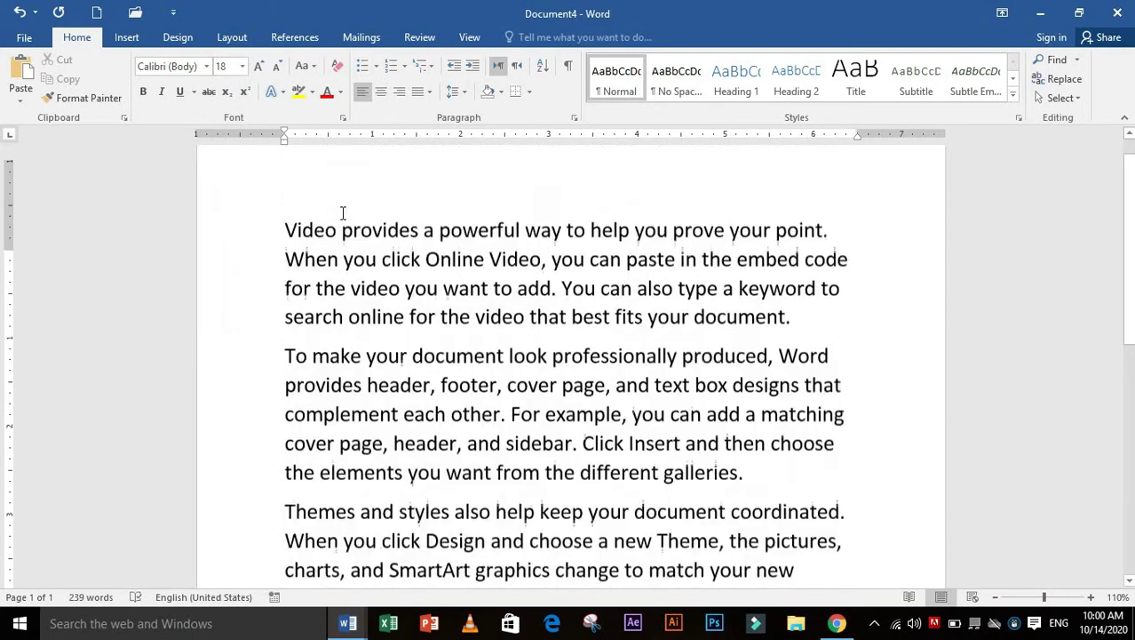
click(266, 264)
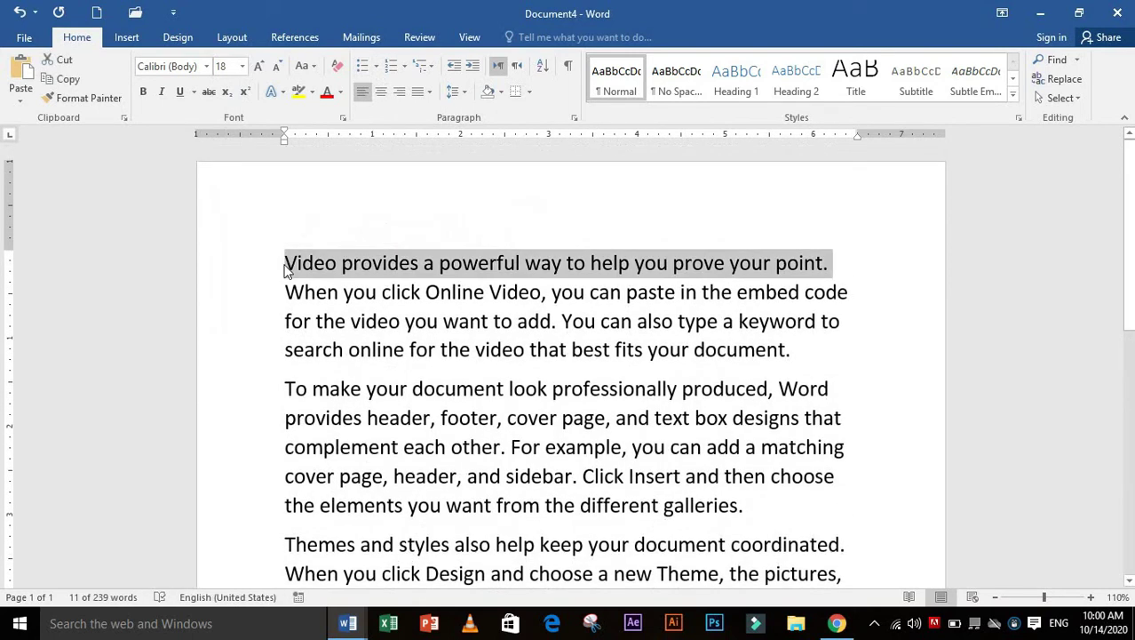
key(ctrl+a)
click(428, 92)
click(436, 111)
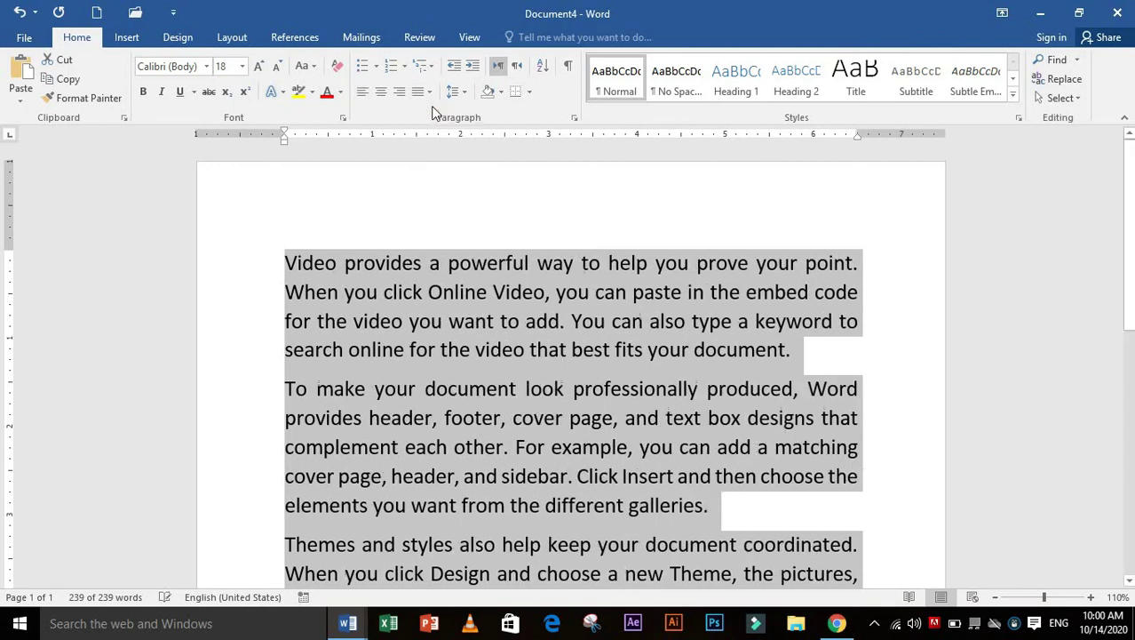
scroll(556, 258, down, 2)
scroll(579, 262, down, 1)
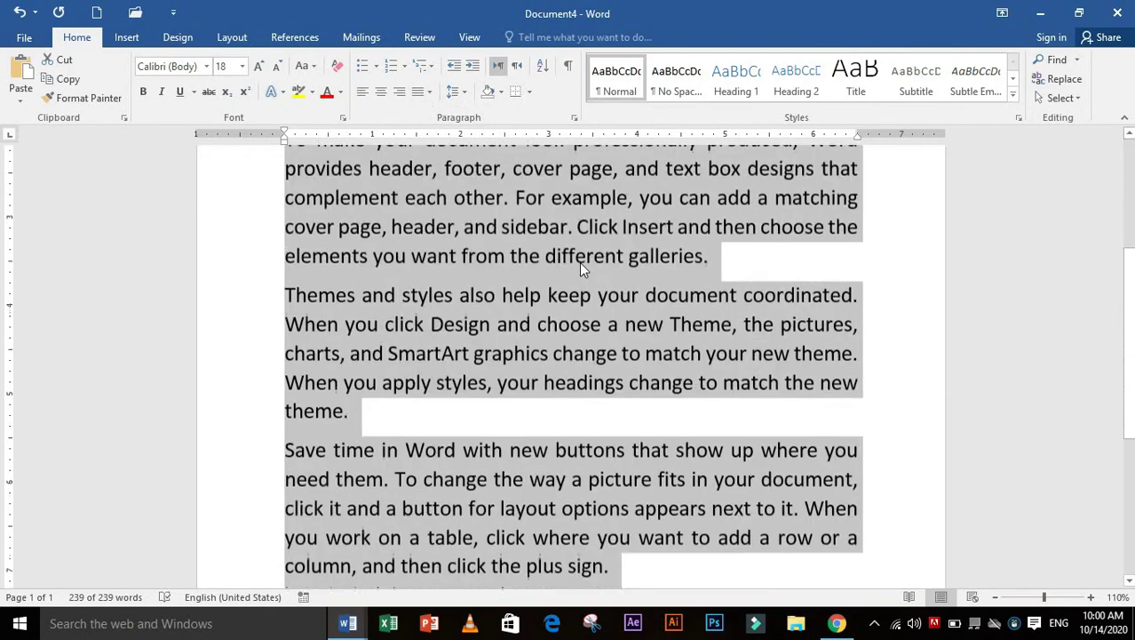
scroll(579, 262, down, 1)
scroll(581, 263, down, 2)
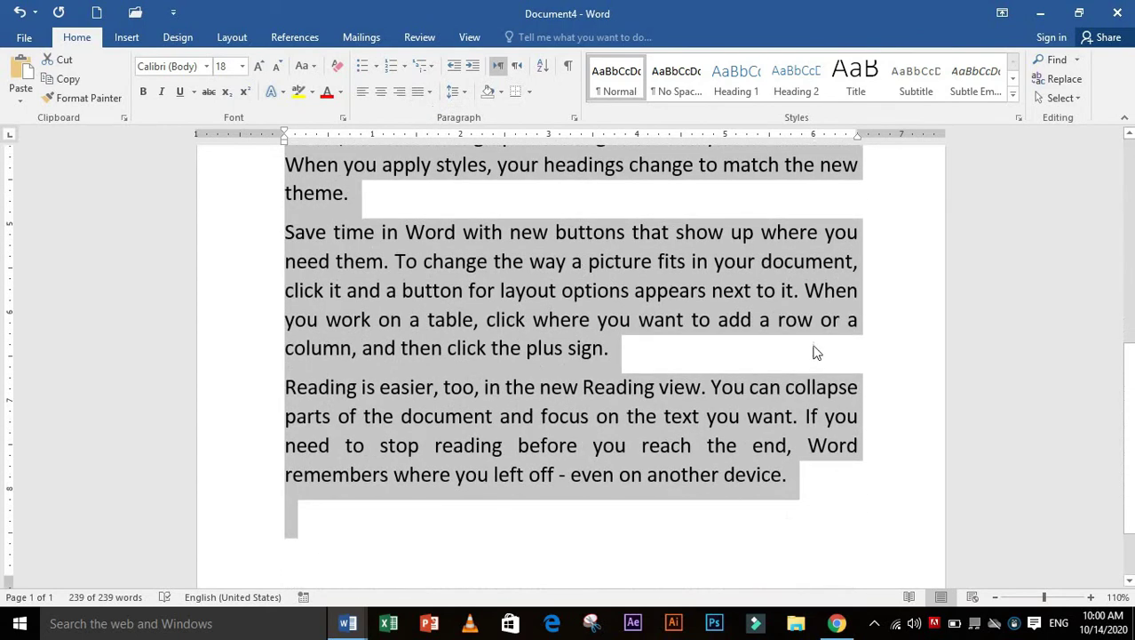
scroll(821, 345, up, 2)
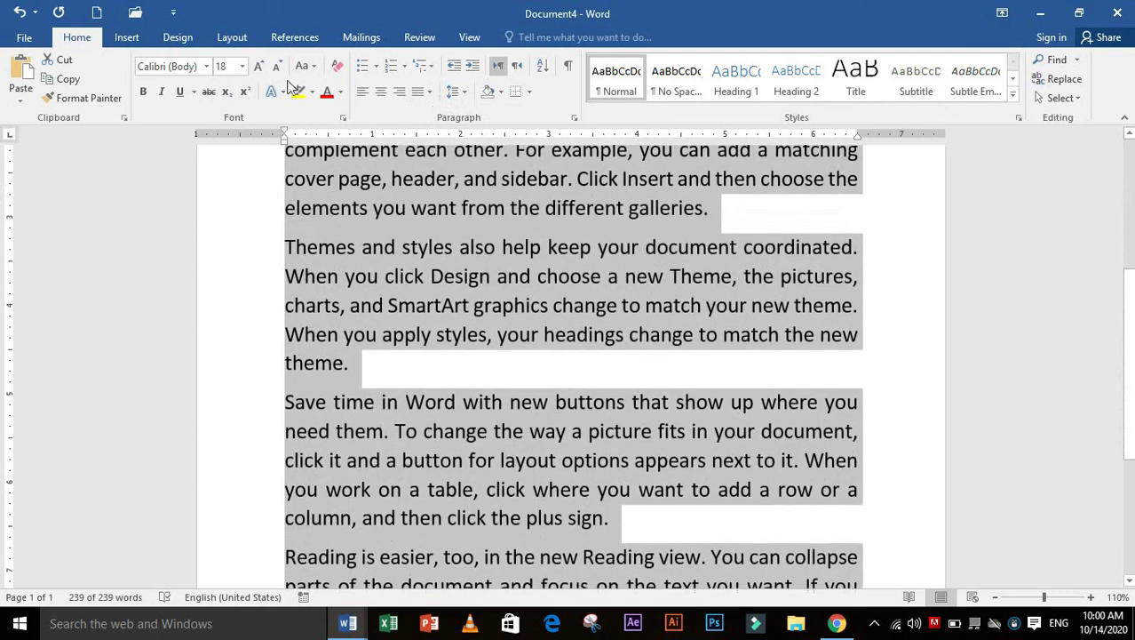
- Open the Paragraph dialog's Line and Page Breaks settings, then close it with OK
click(233, 38)
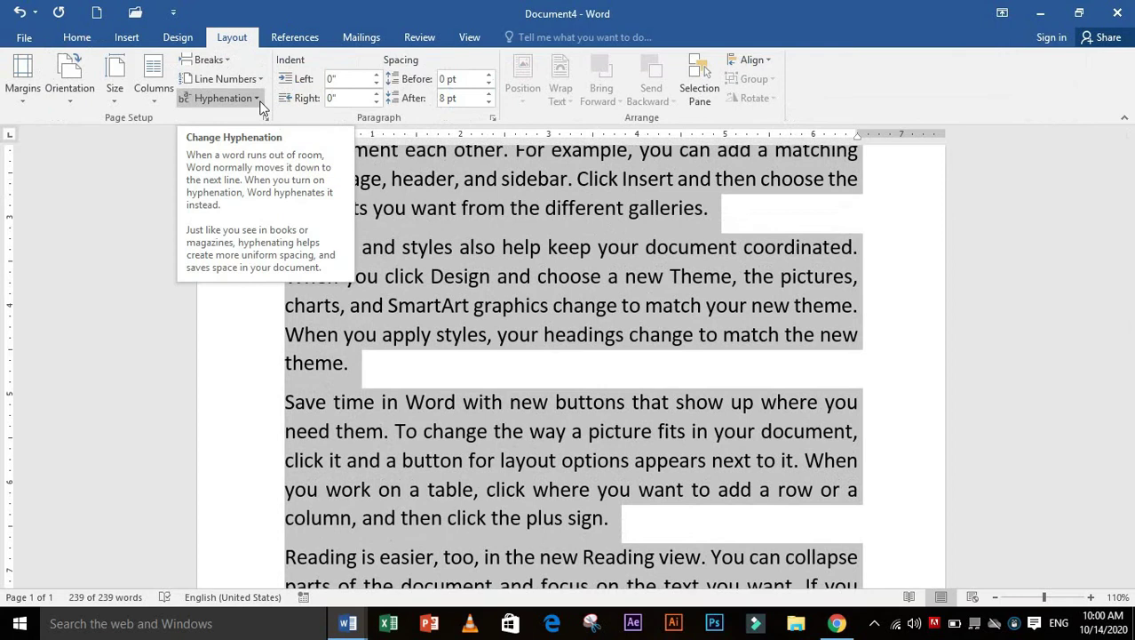
click(77, 39)
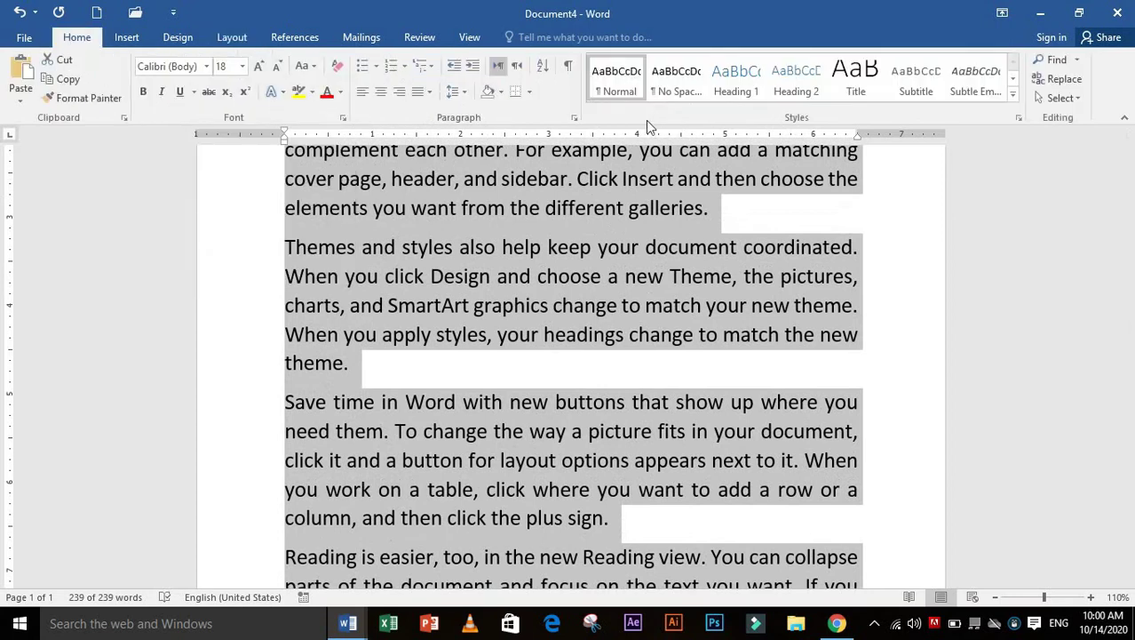
click(574, 118)
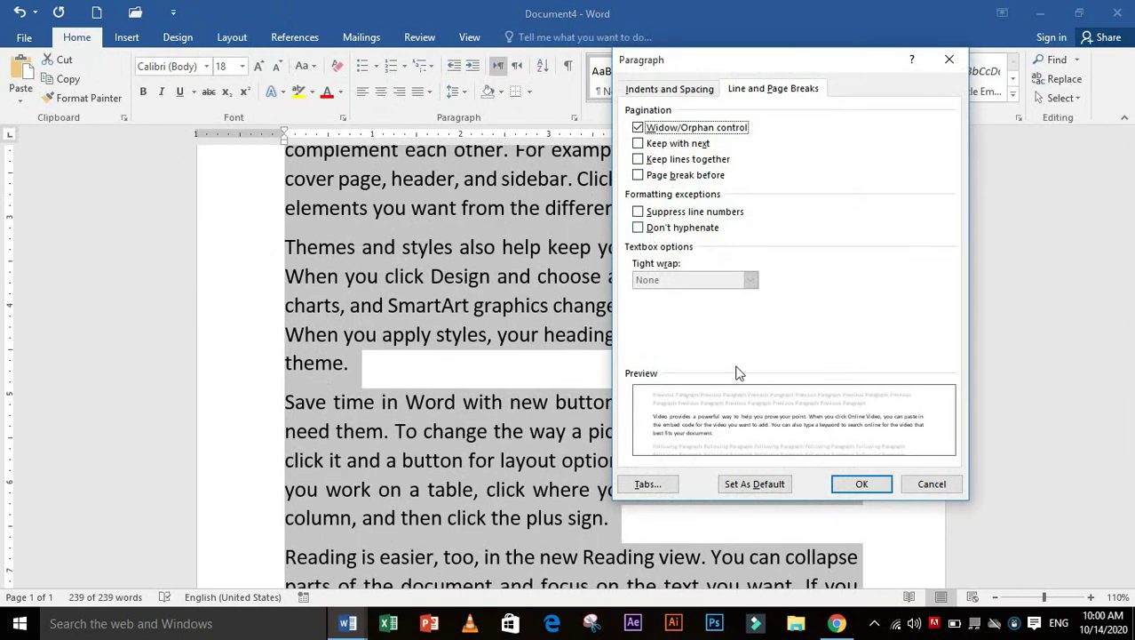
click(869, 484)
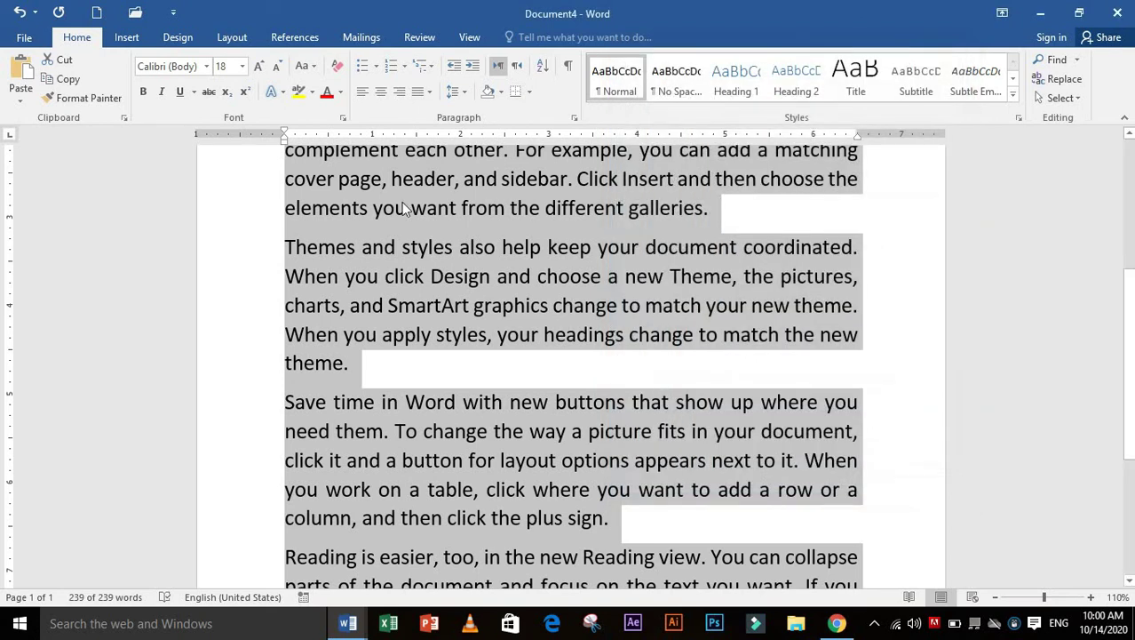
- Turn on Automatic hyphenation from the Layout tab and check the hyphenated line ends
click(229, 39)
click(222, 98)
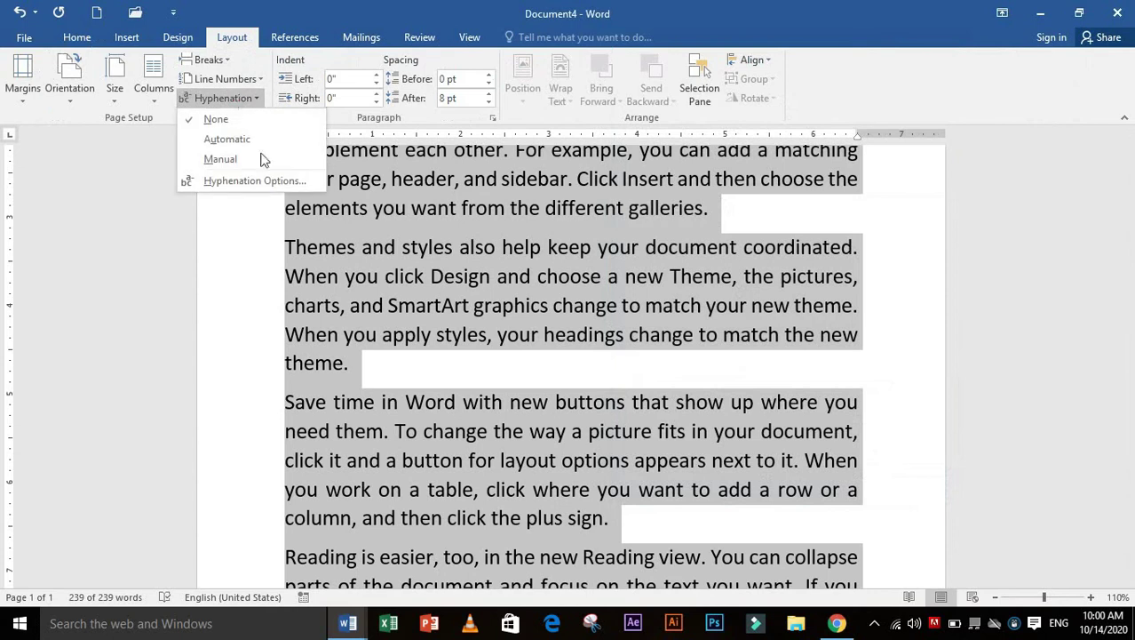
click(247, 142)
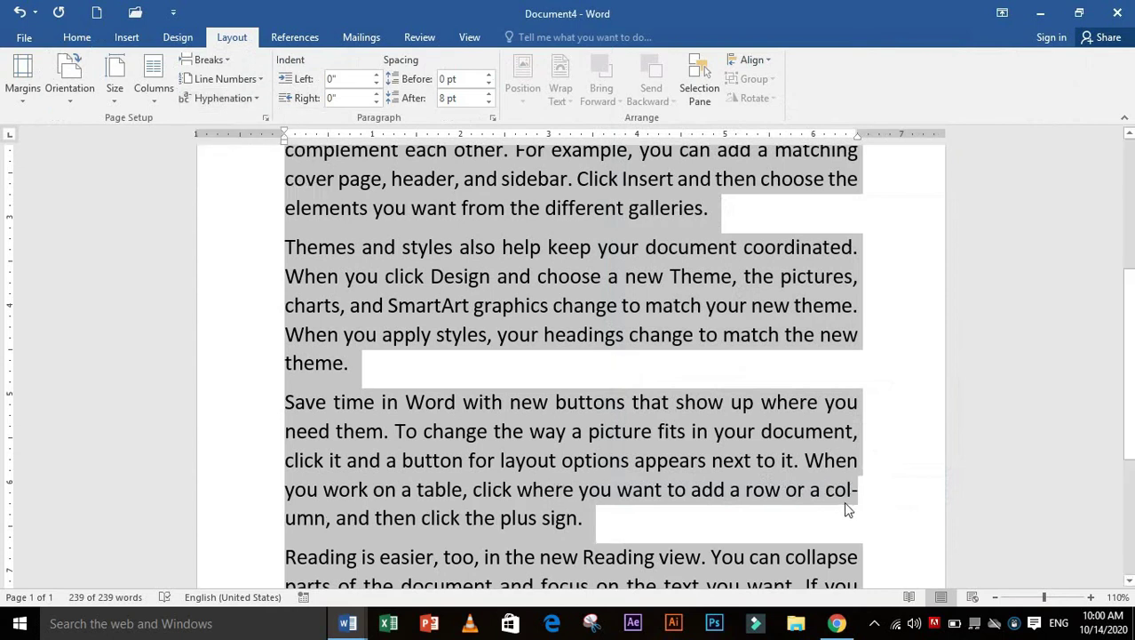
scroll(847, 510, down, 3)
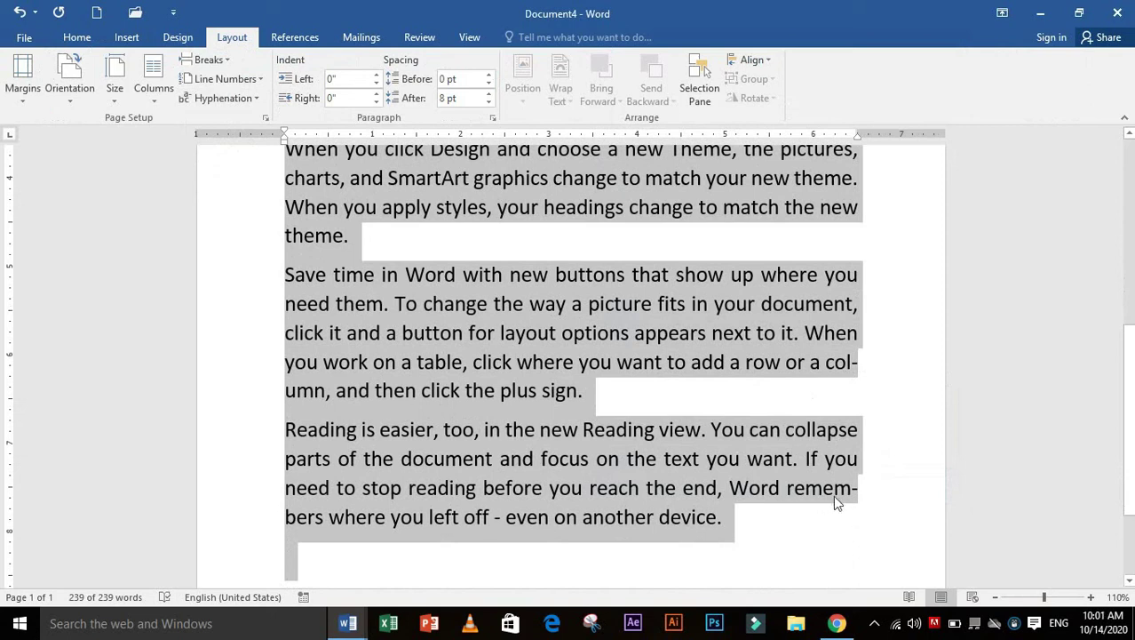
scroll(854, 497, up, 1)
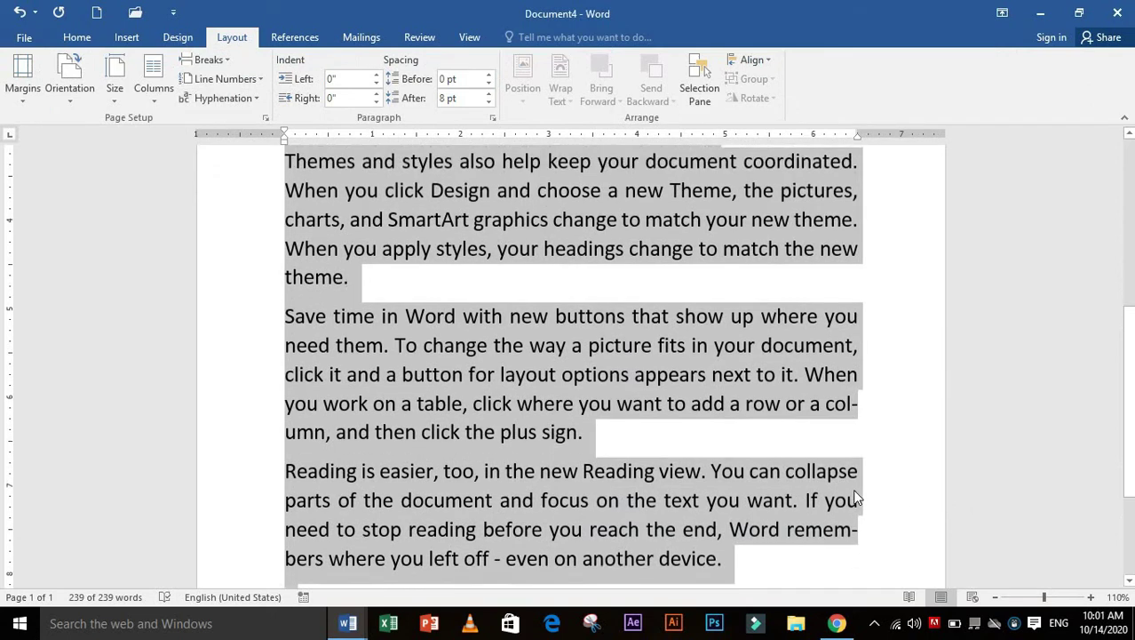
scroll(853, 480, down, 2)
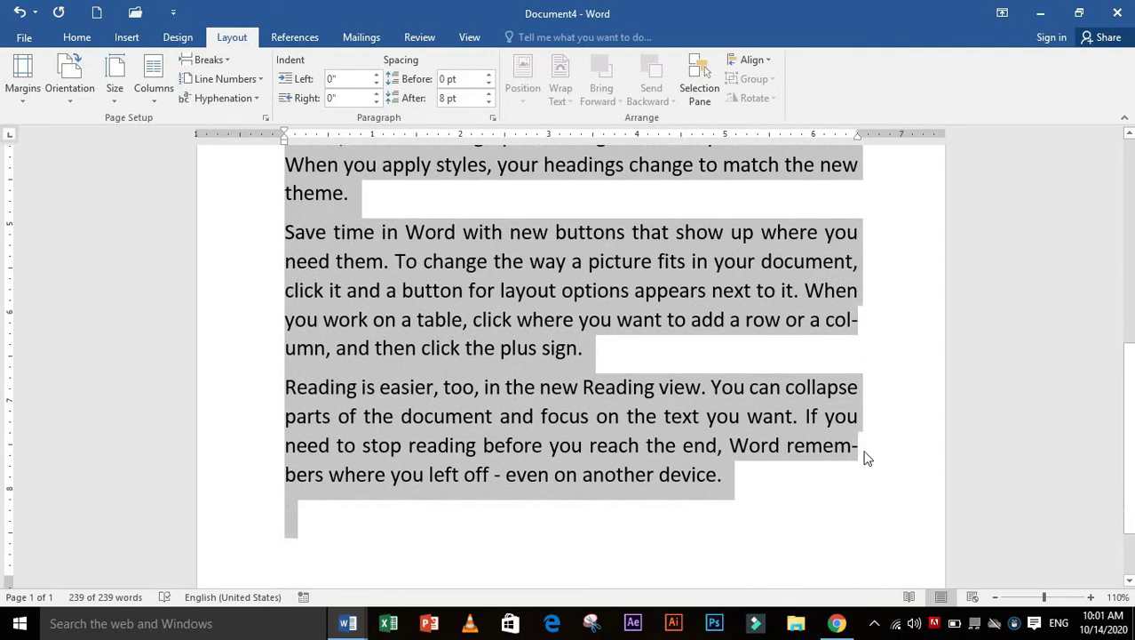
- Apply Don't hyphenate to the text through the Paragraph dialog
click(77, 37)
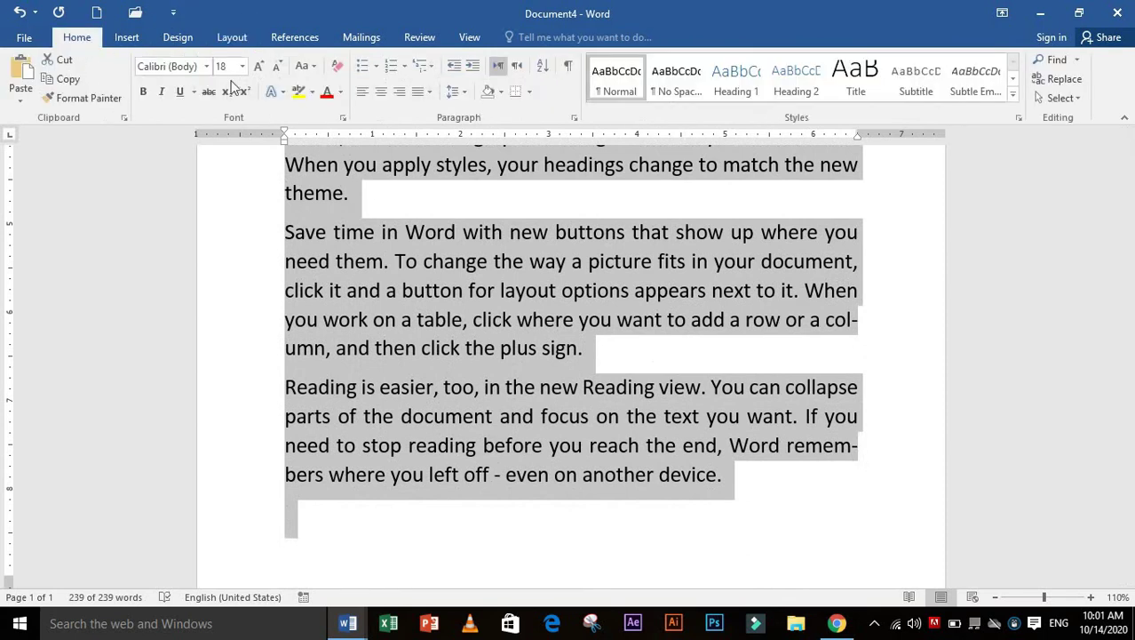
click(574, 118)
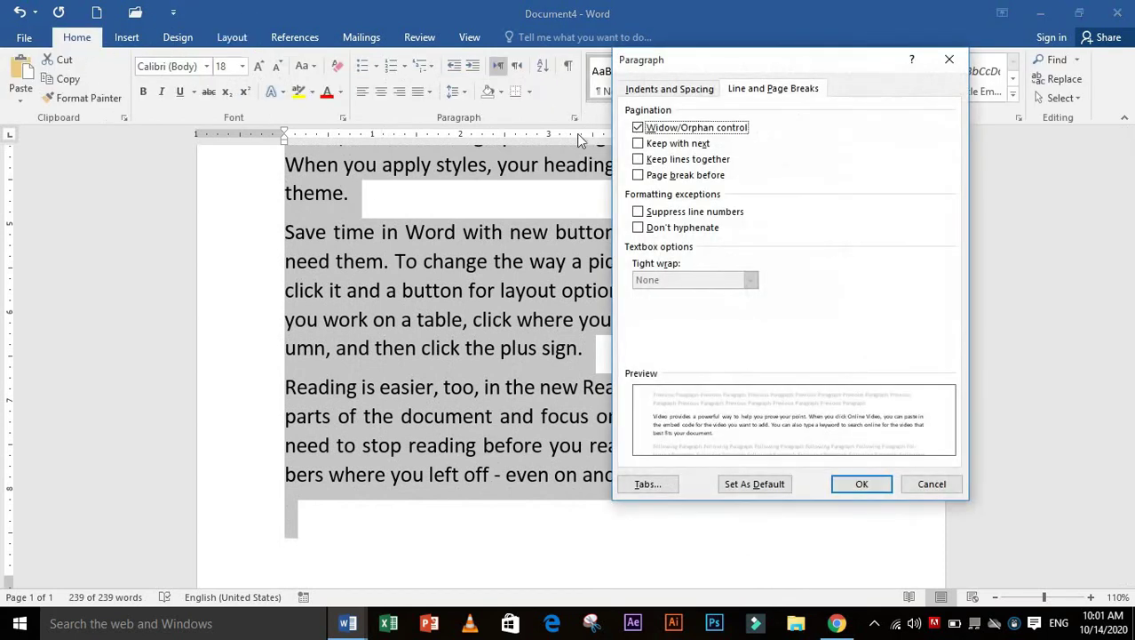
click(651, 229)
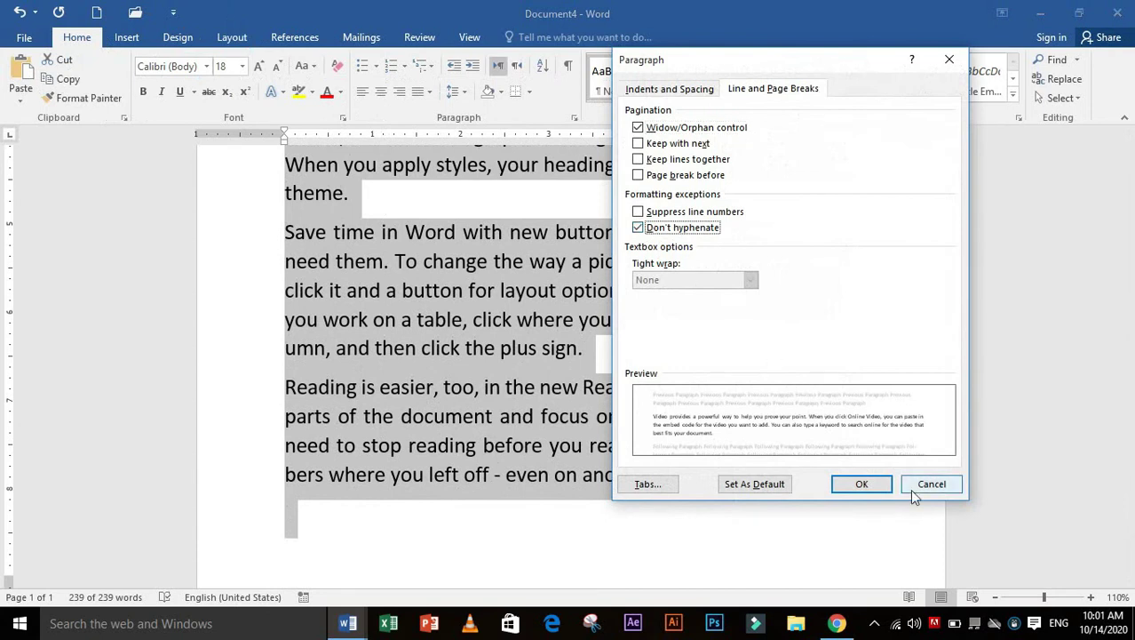
click(863, 488)
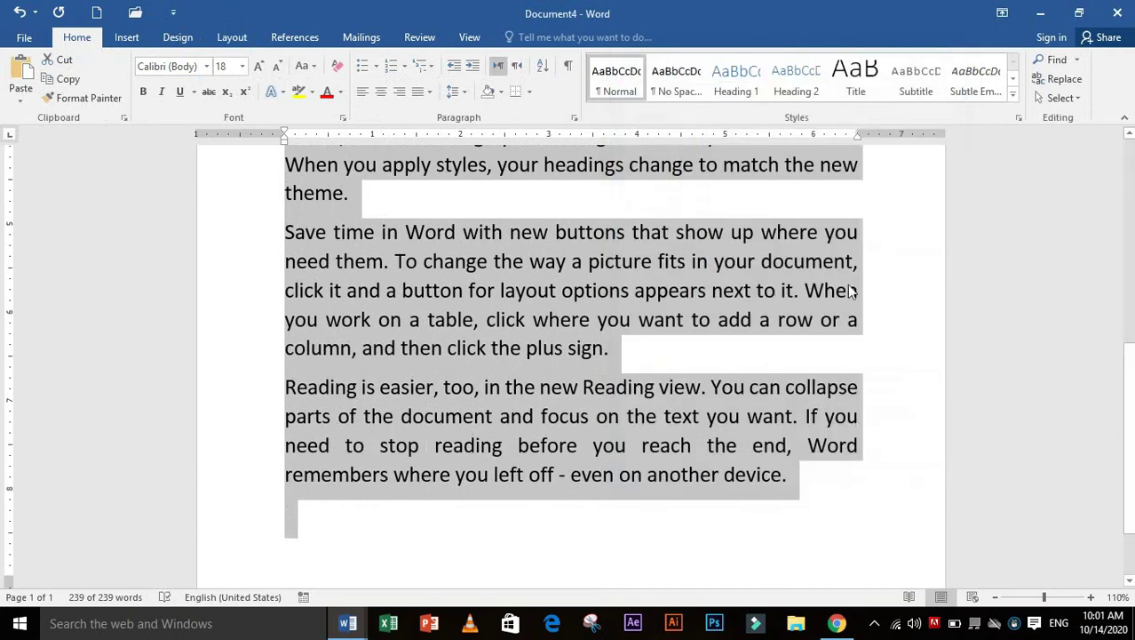
- Untick Don't hyphenate to restore hyphenation, then review the Paragraph textbox options
scroll(858, 362, up, 1)
scroll(860, 357, up, 2)
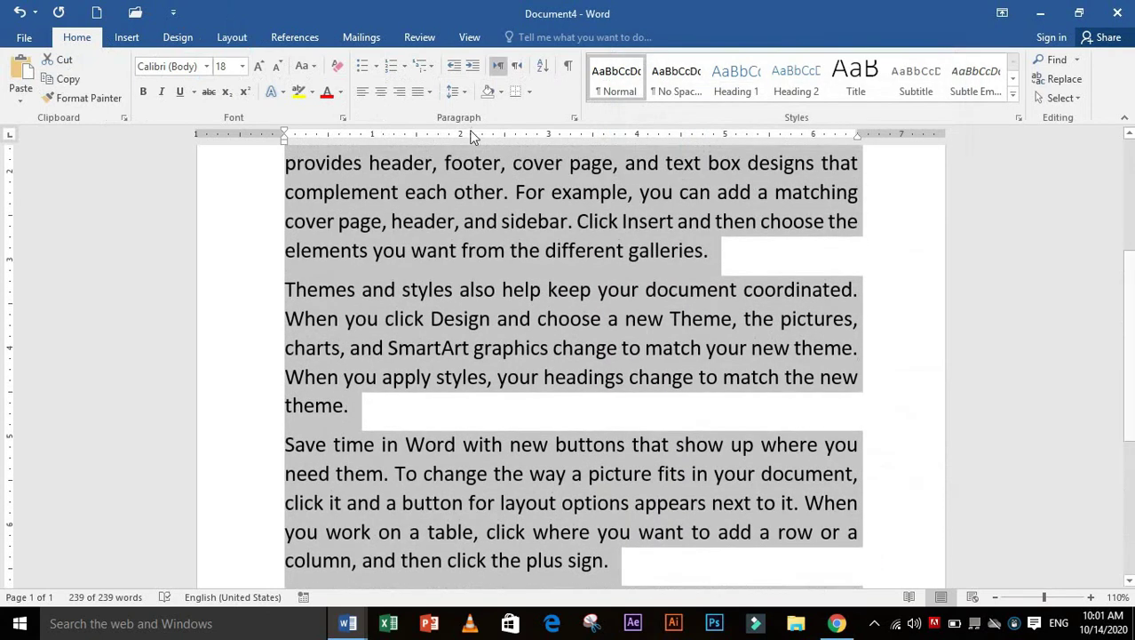
click(574, 118)
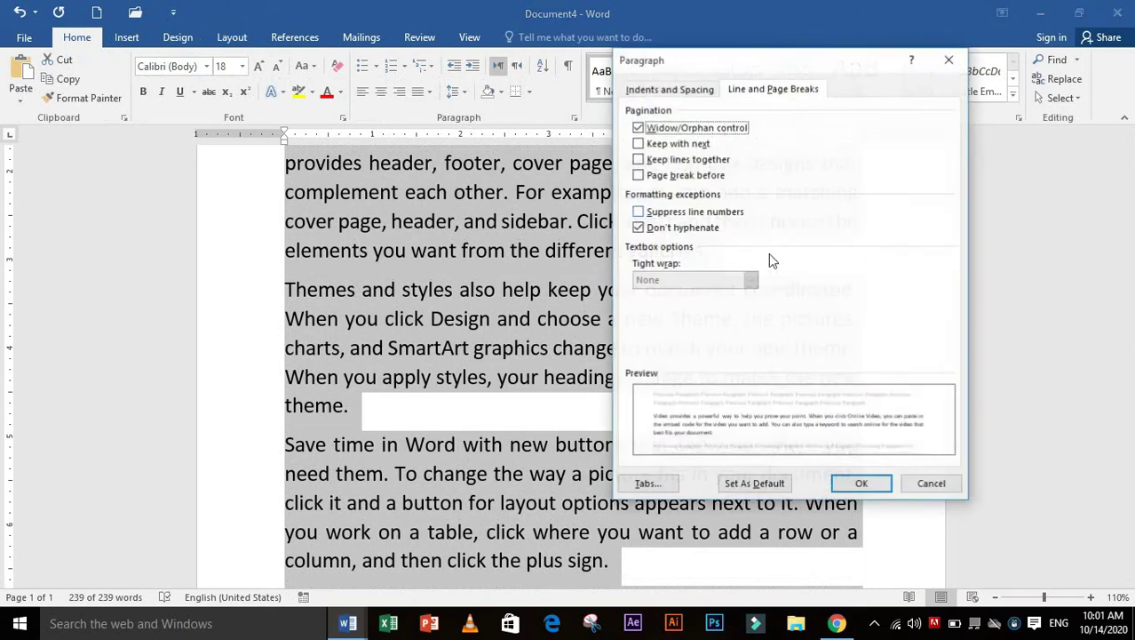
click(654, 229)
click(855, 484)
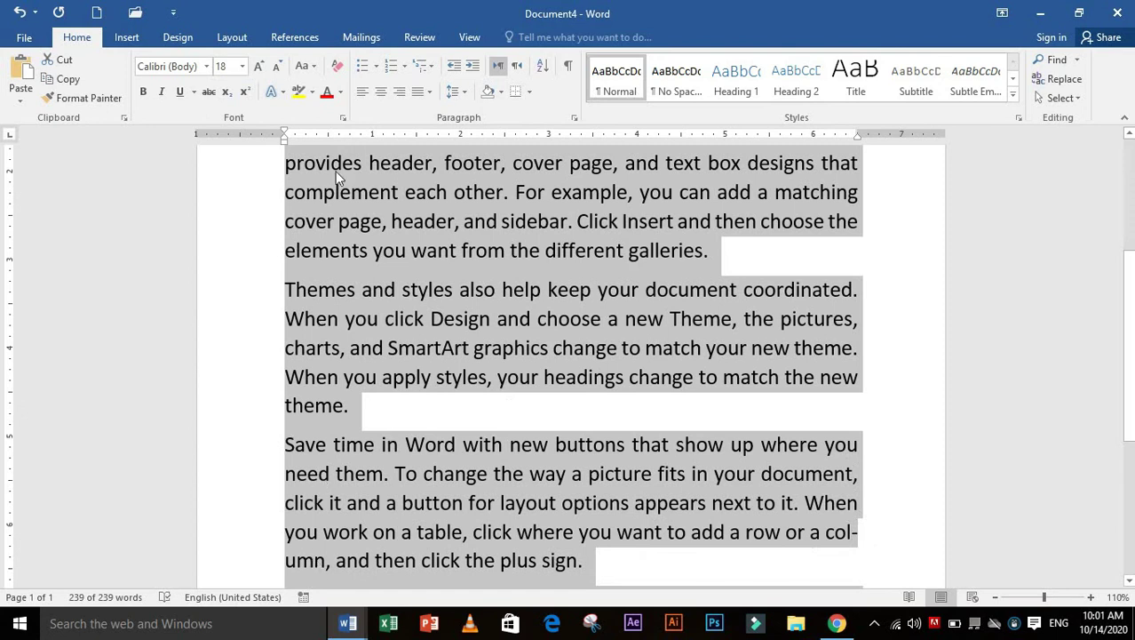
click(575, 119)
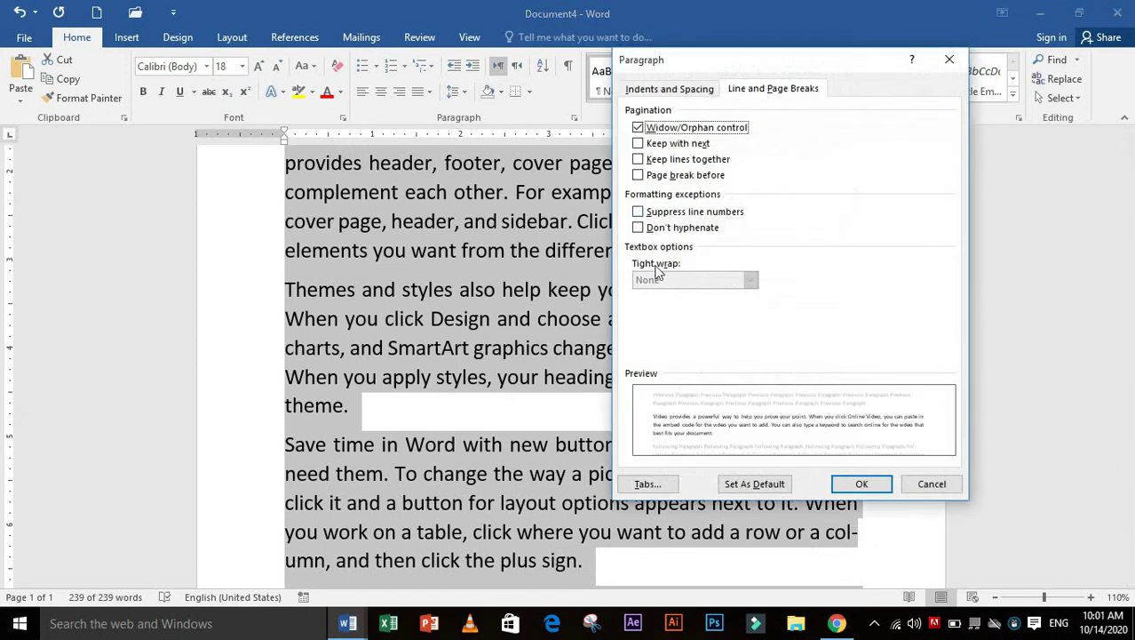
click(860, 484)
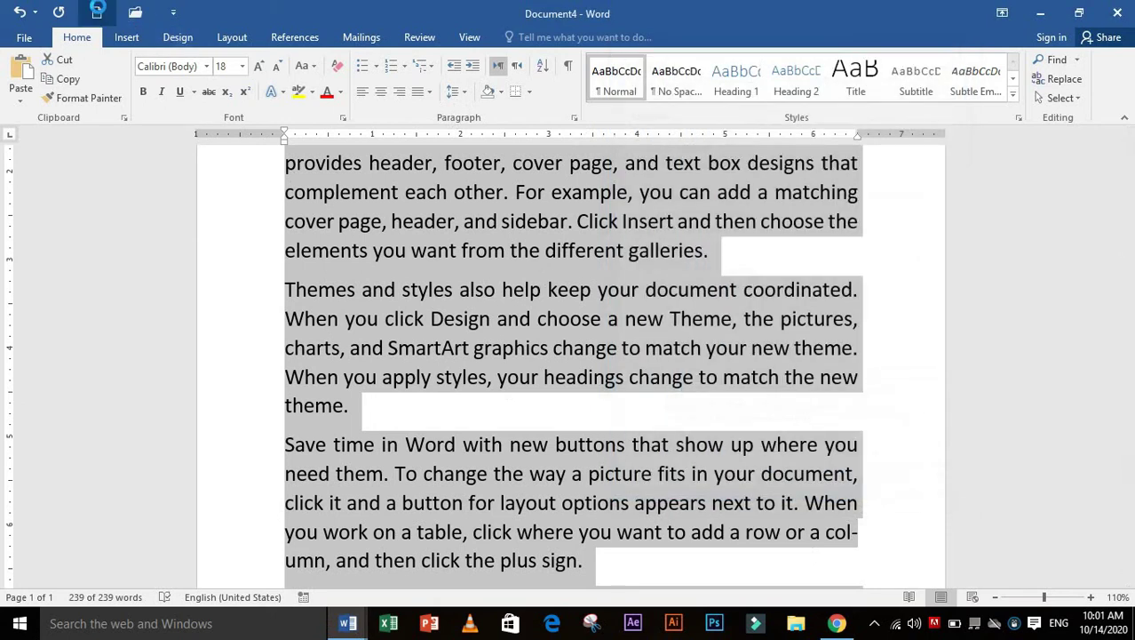
- Create a new blank document with the font size set to 18
click(97, 12)
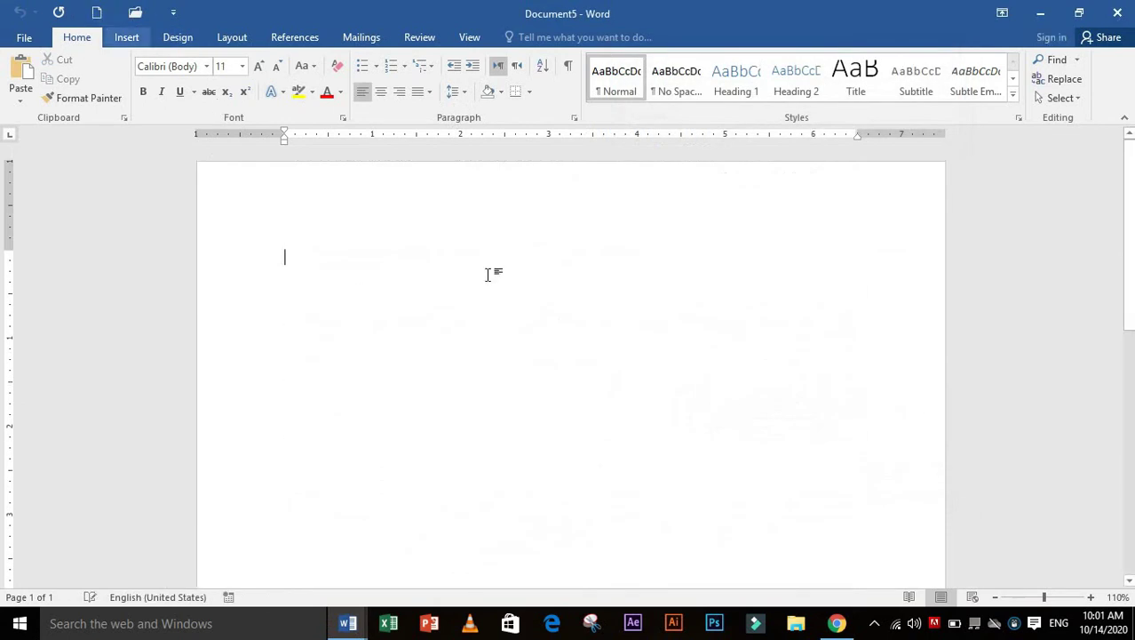
click(241, 66)
click(223, 197)
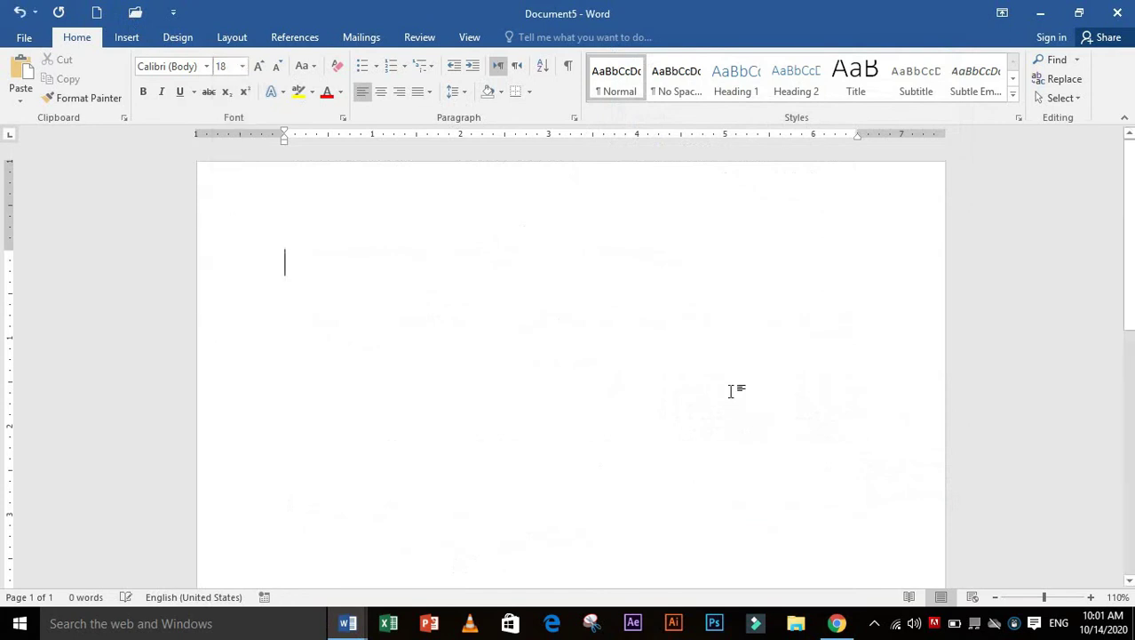
- Generate four paragraphs of 18 pt sample text with the =rand(4) formula
text(=r)
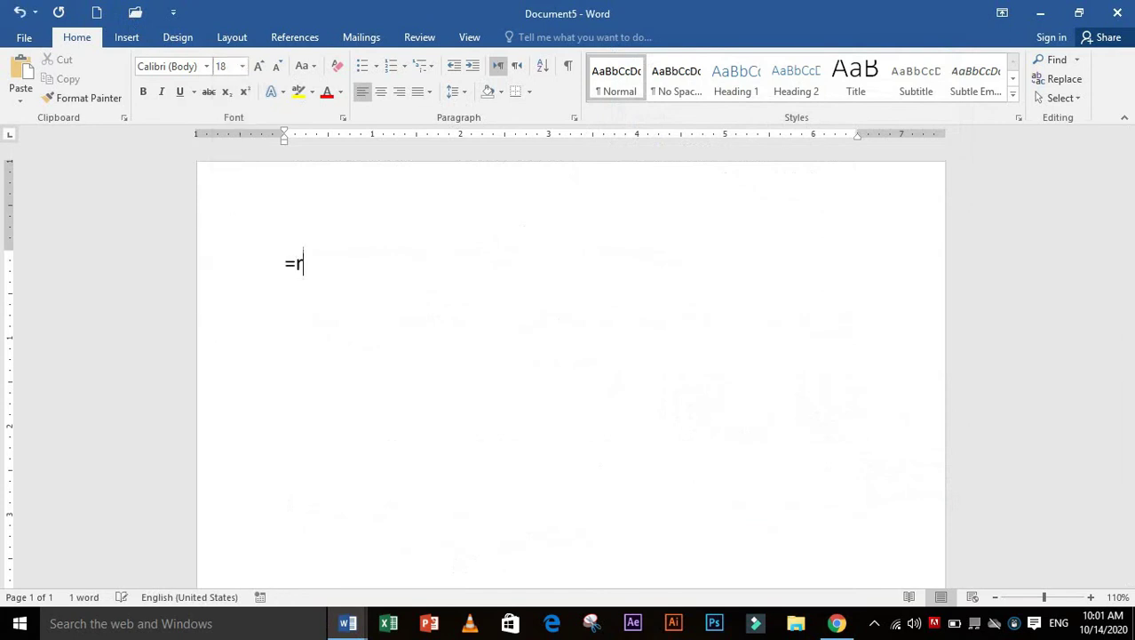
text(and()
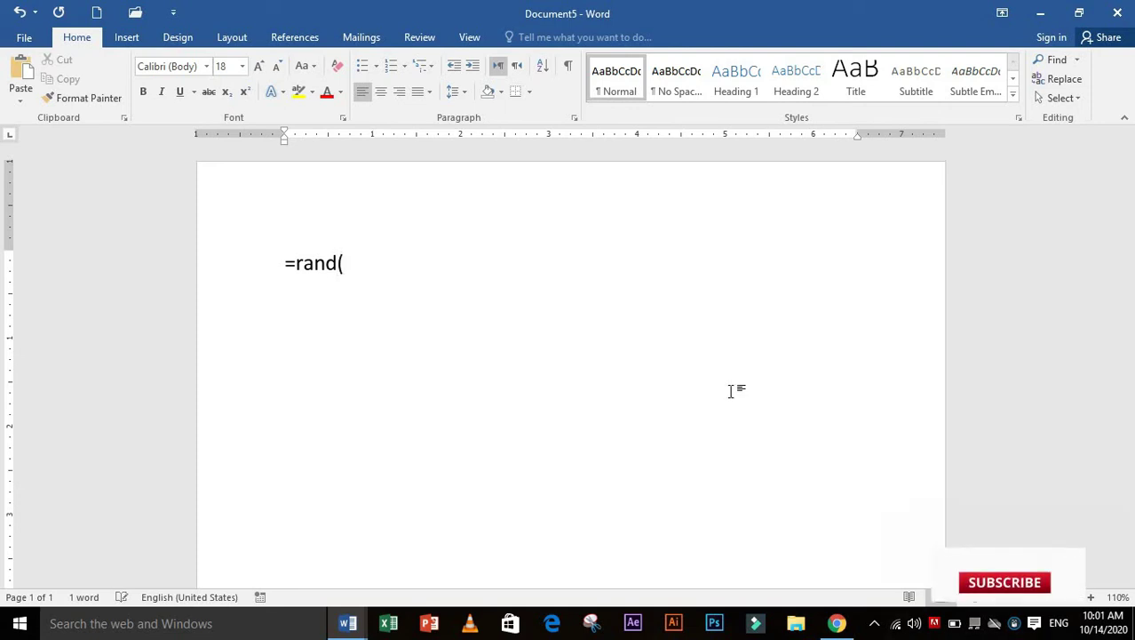
text(4))
key(Return)
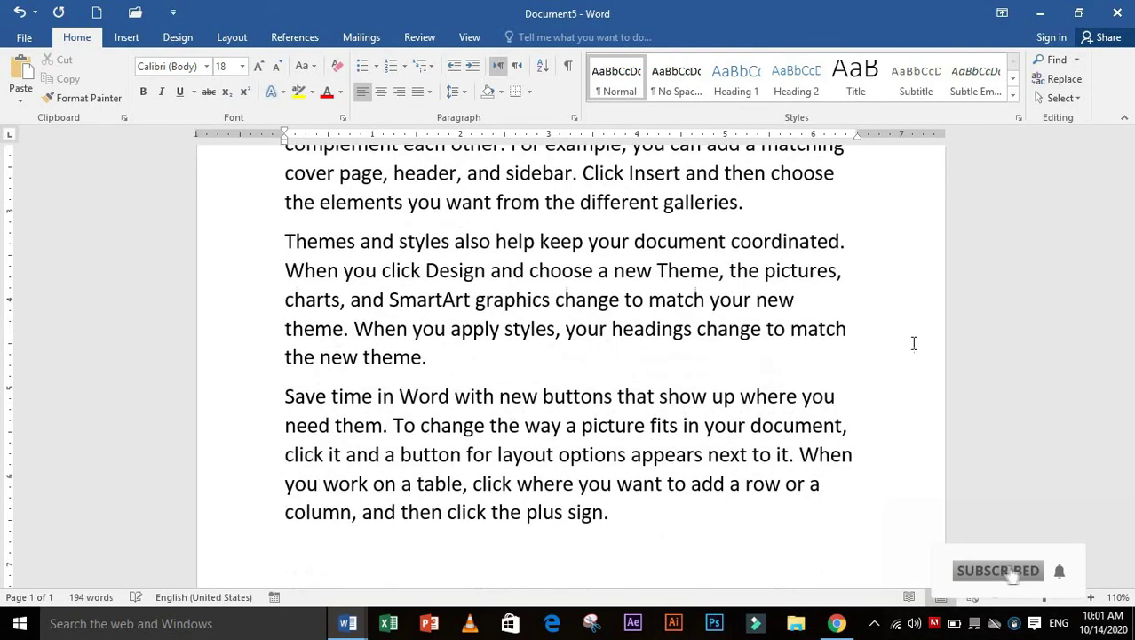
scroll(933, 257, up, 3)
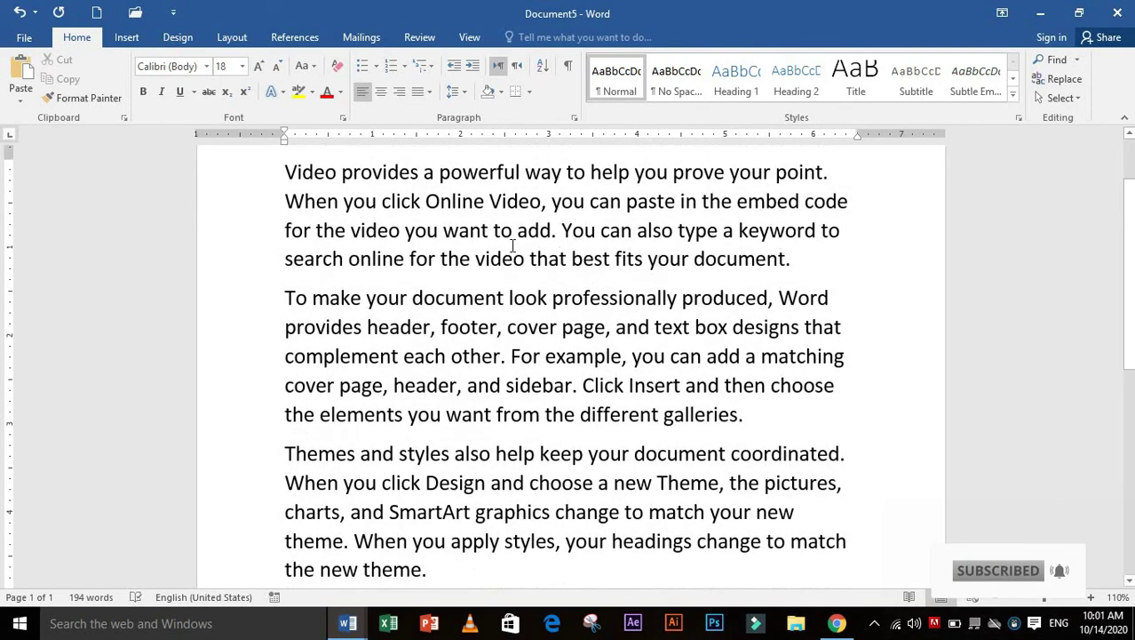
scroll(510, 245, down, 2)
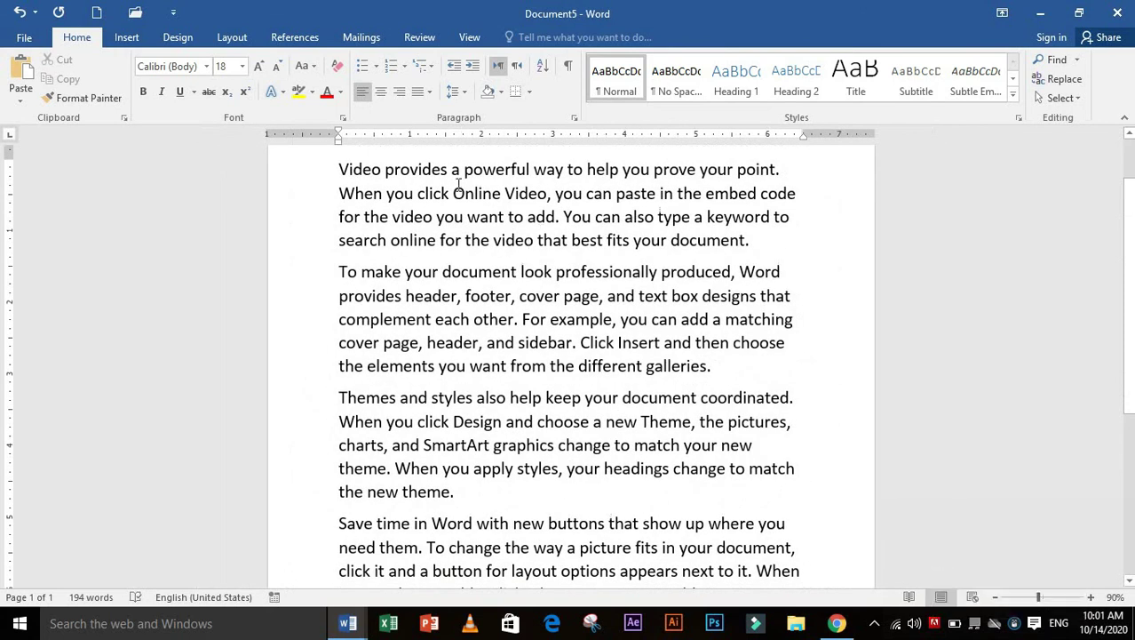
click(128, 34)
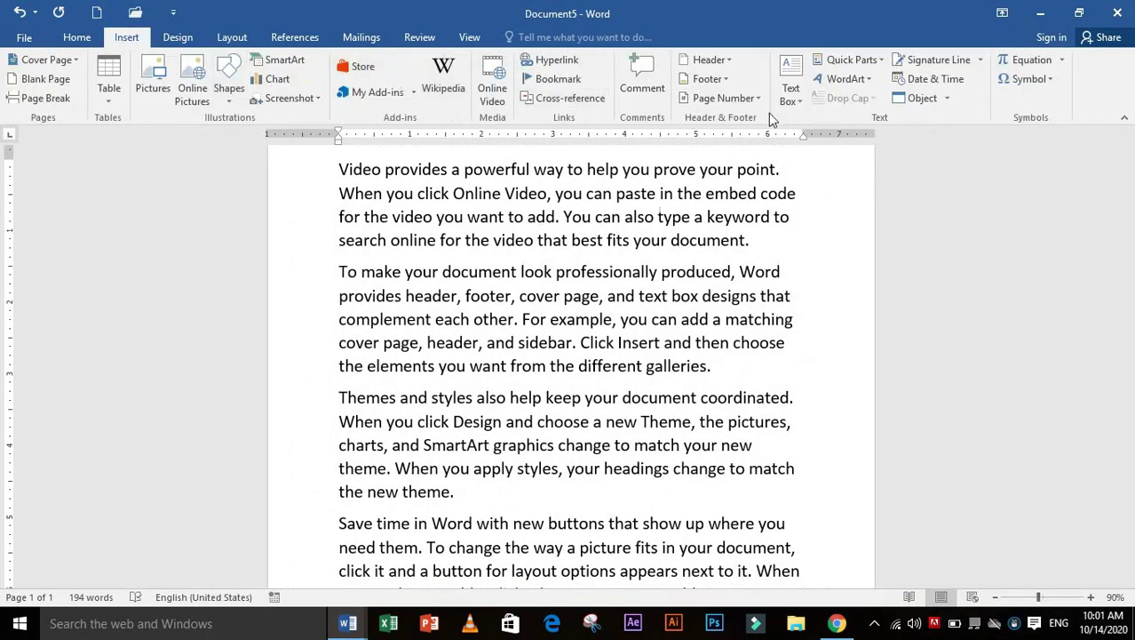
- Draw a text box over the middle paragraphs, fill it with sample text, and set Tight wrapping
click(791, 89)
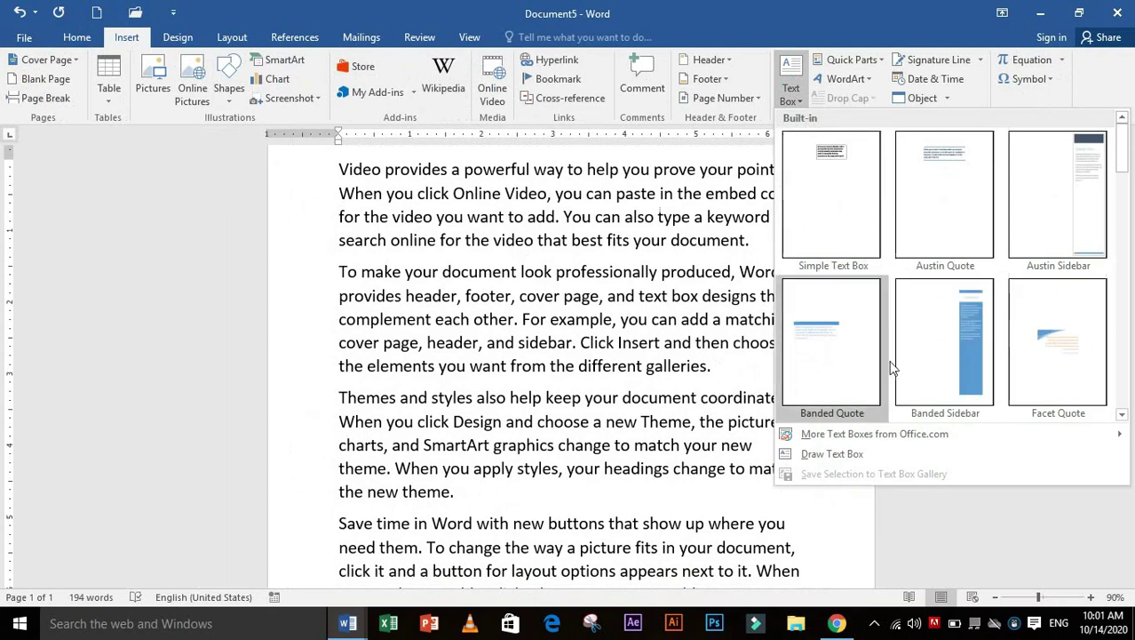
click(833, 454)
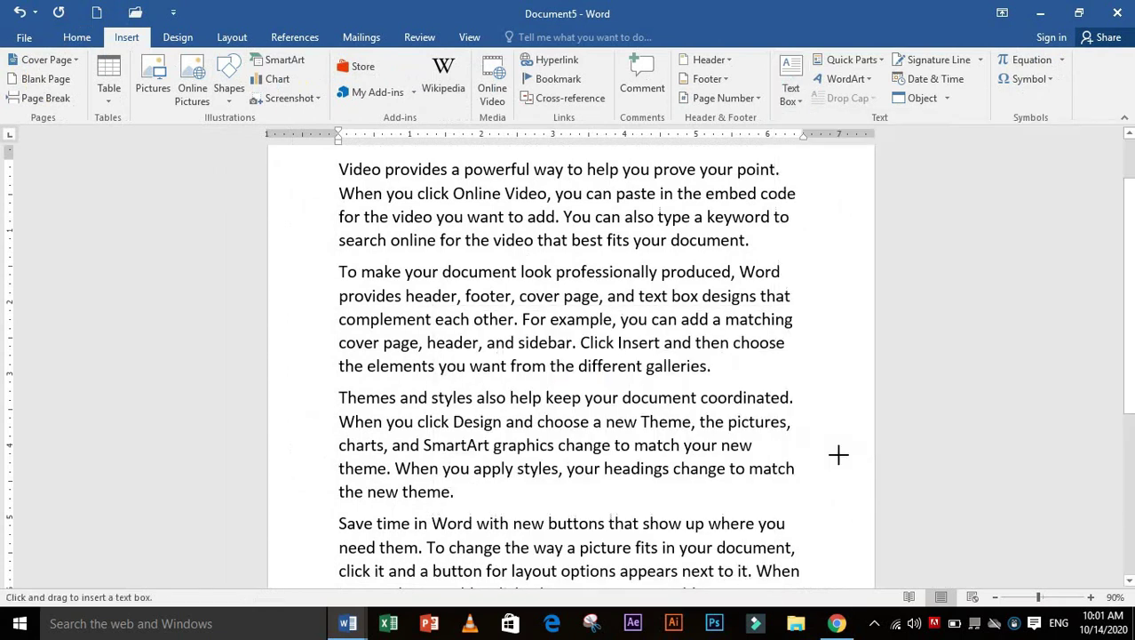
drag(464, 254, 693, 447)
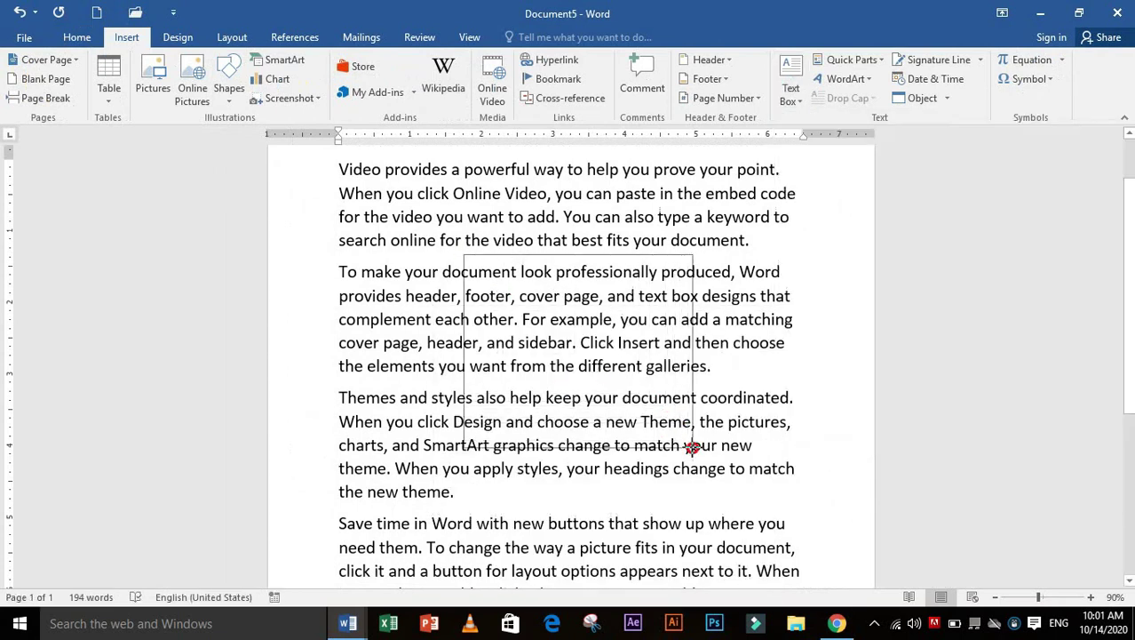
text(=rand(3)
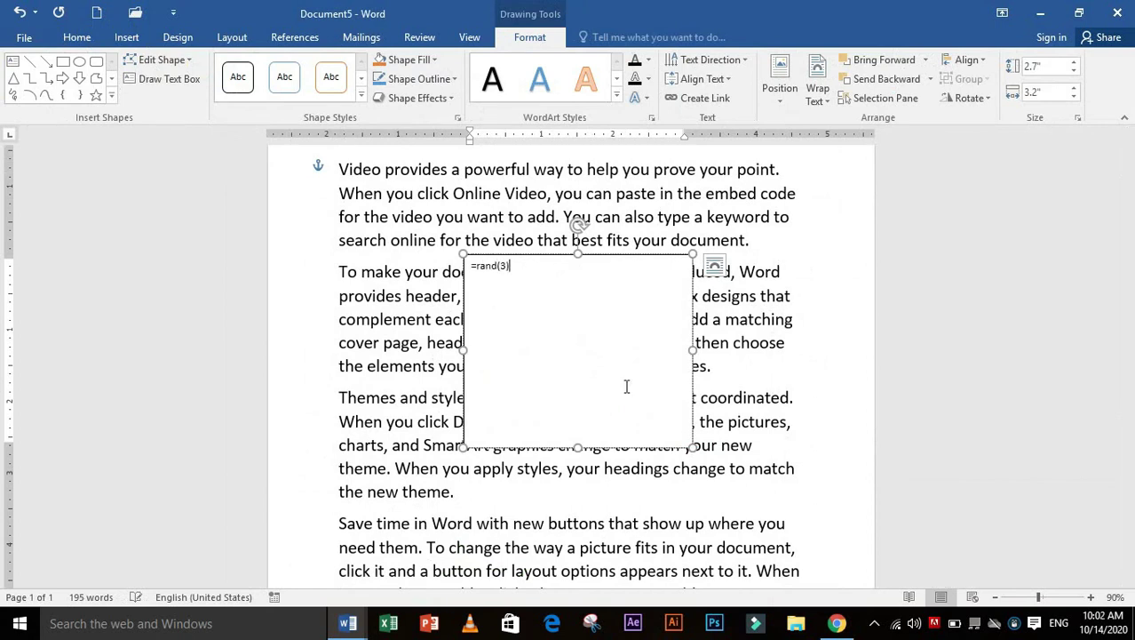
key(Return)
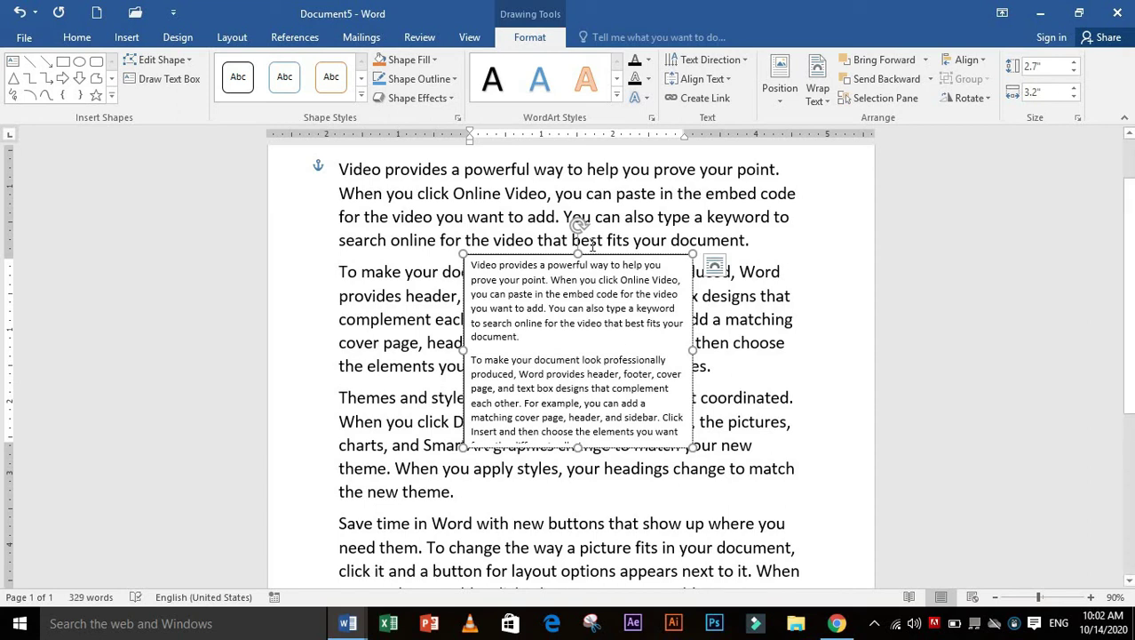
click(825, 98)
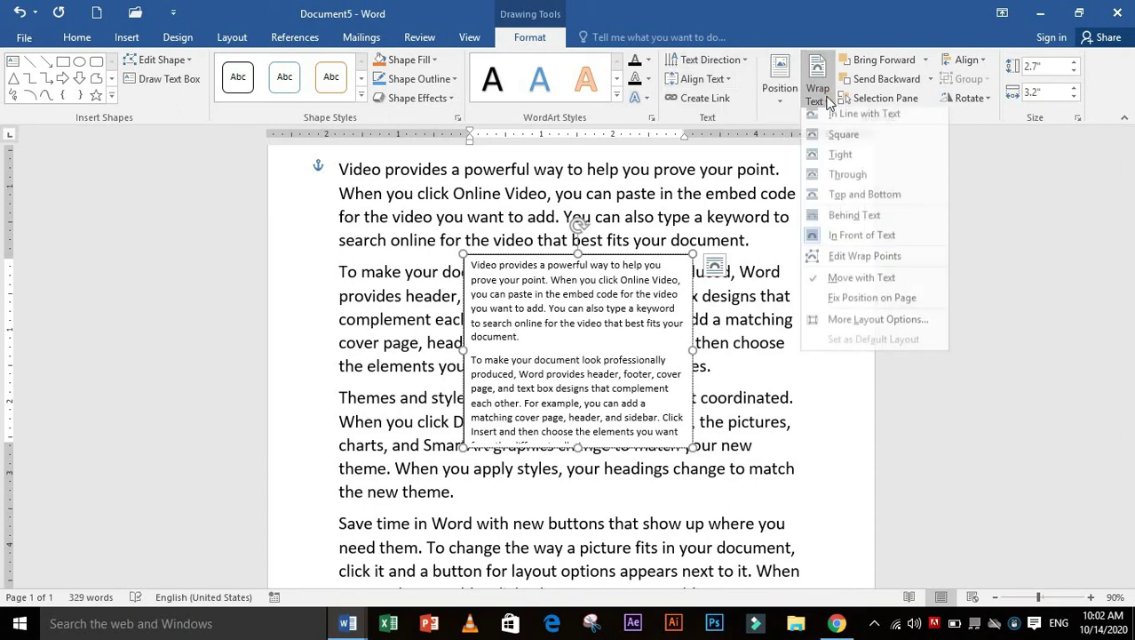
click(844, 163)
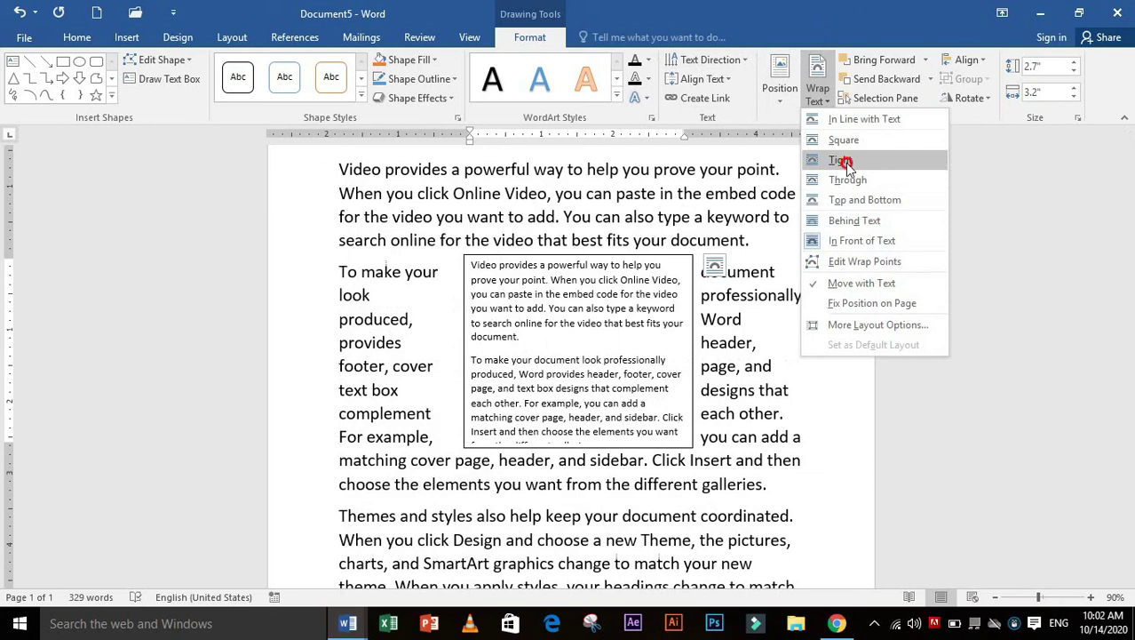
- Give the text box No Fill and No Outline
click(423, 59)
click(408, 210)
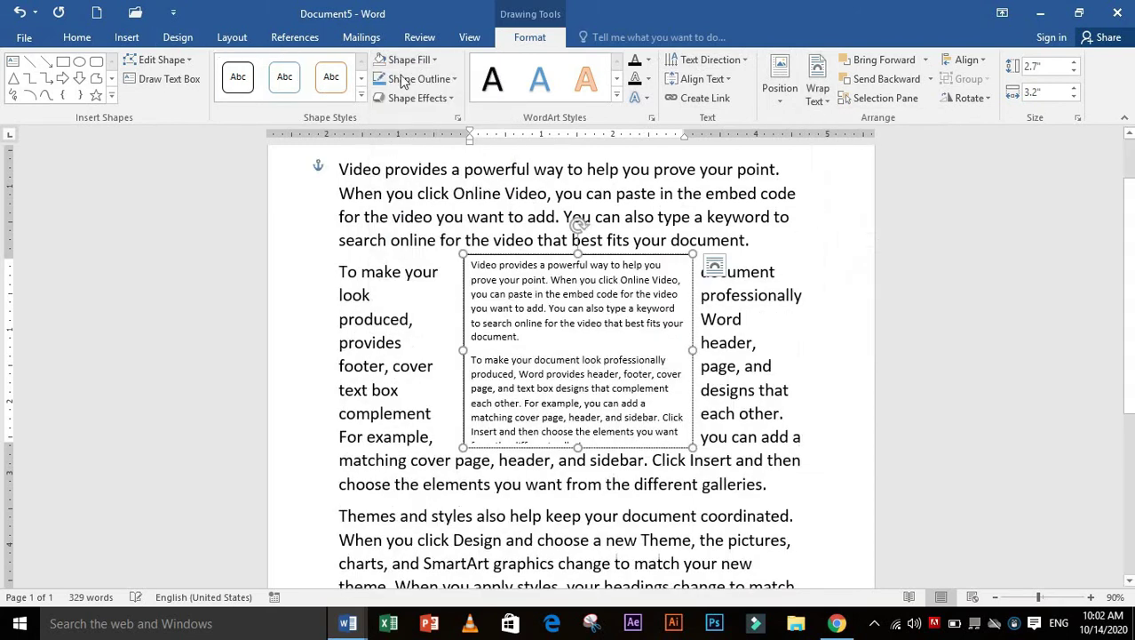
click(410, 78)
click(405, 227)
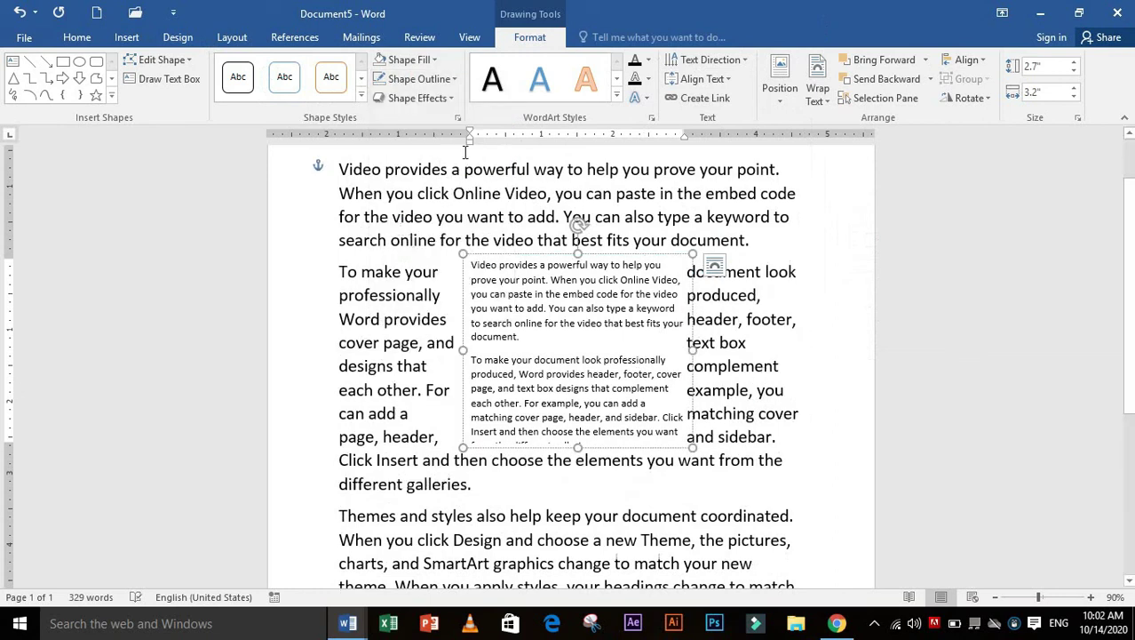
click(76, 37)
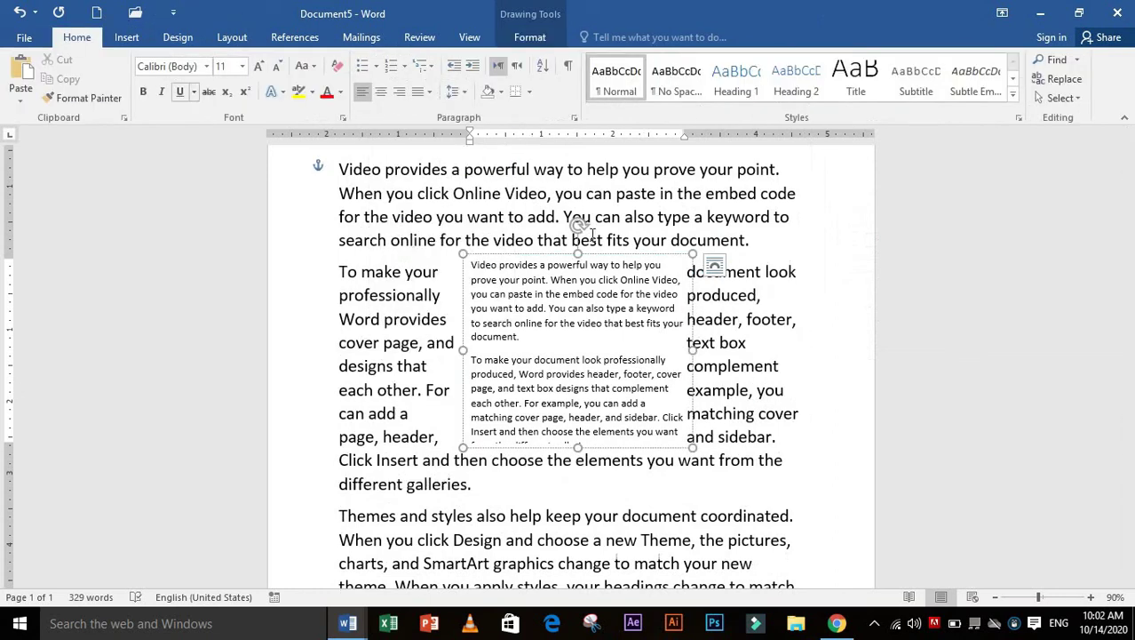
- Set the Tight wrap option to All in the Line and Page Breaks settings
click(574, 117)
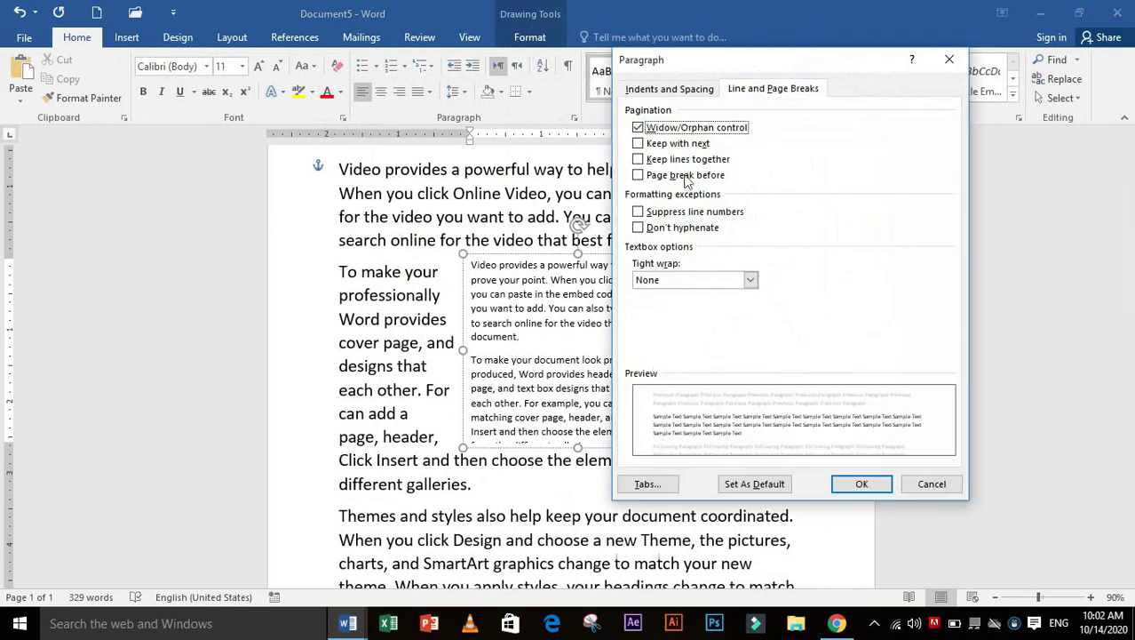
click(676, 281)
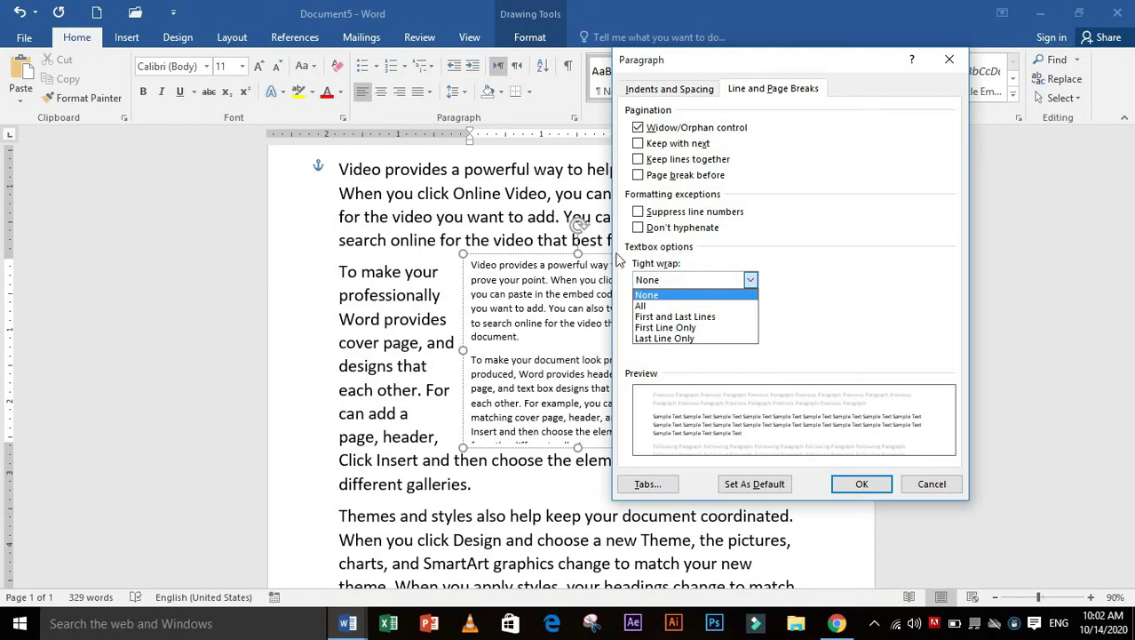
click(671, 295)
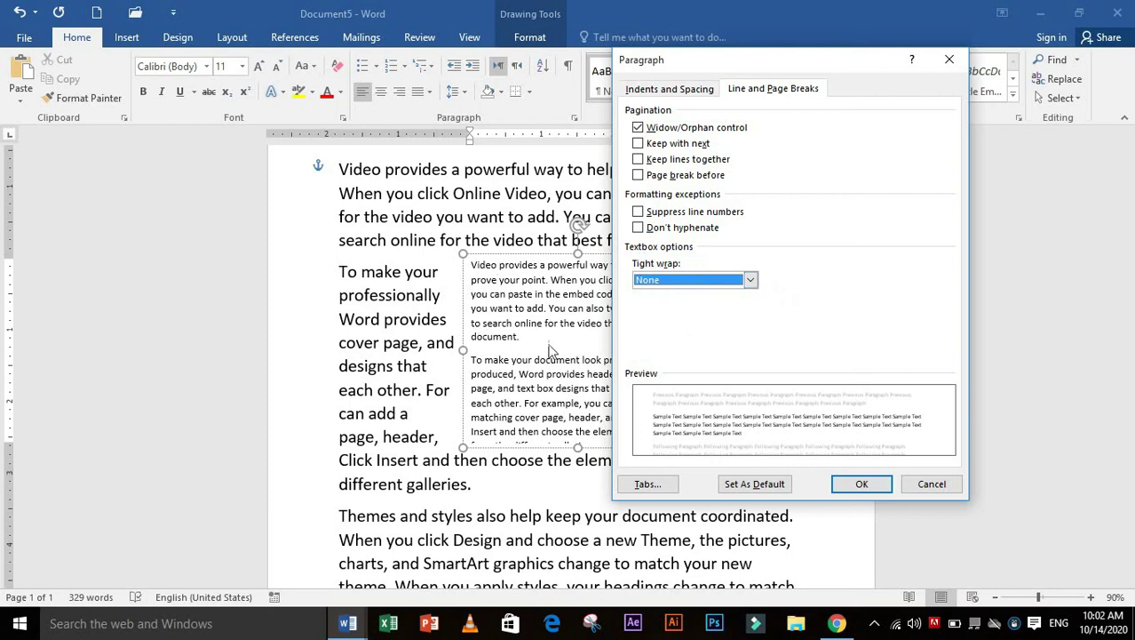
click(317, 302)
click(750, 279)
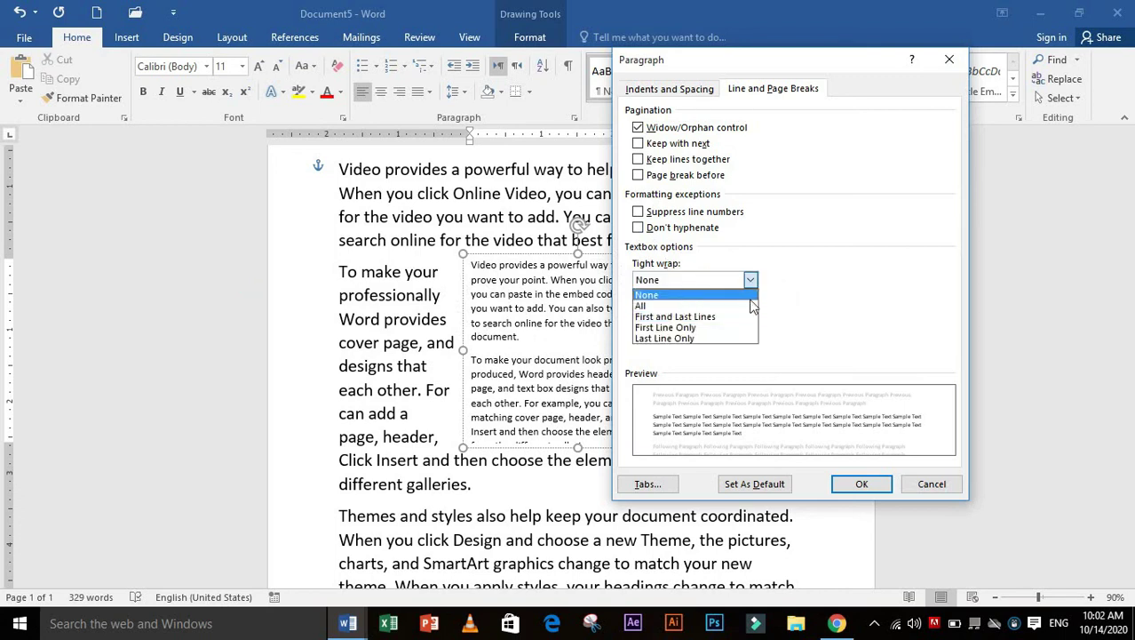
click(668, 307)
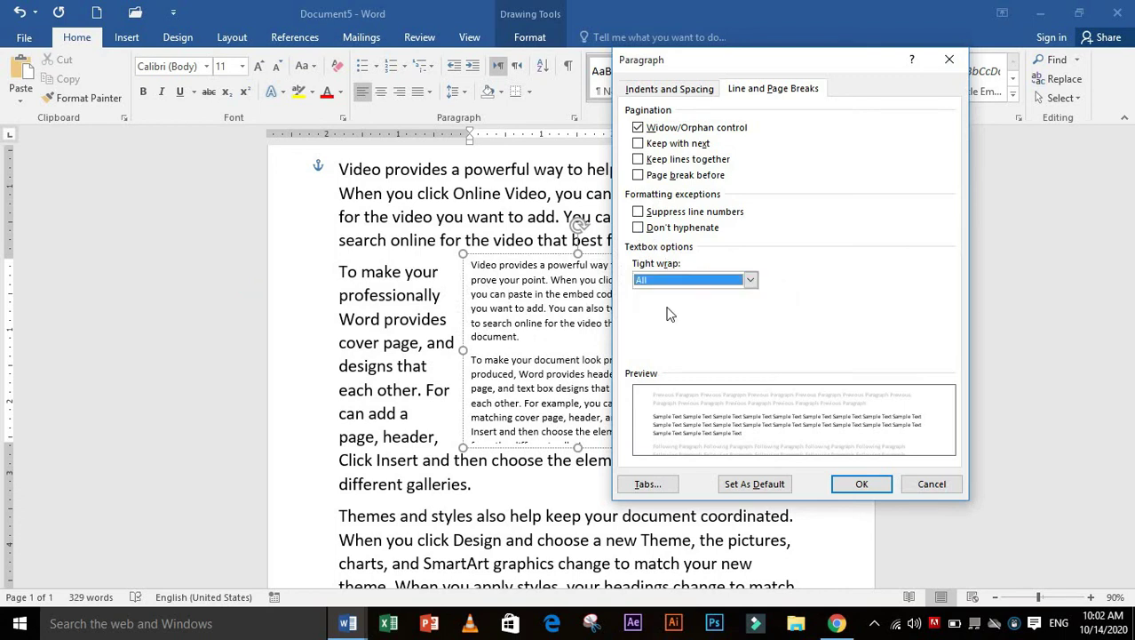
click(858, 484)
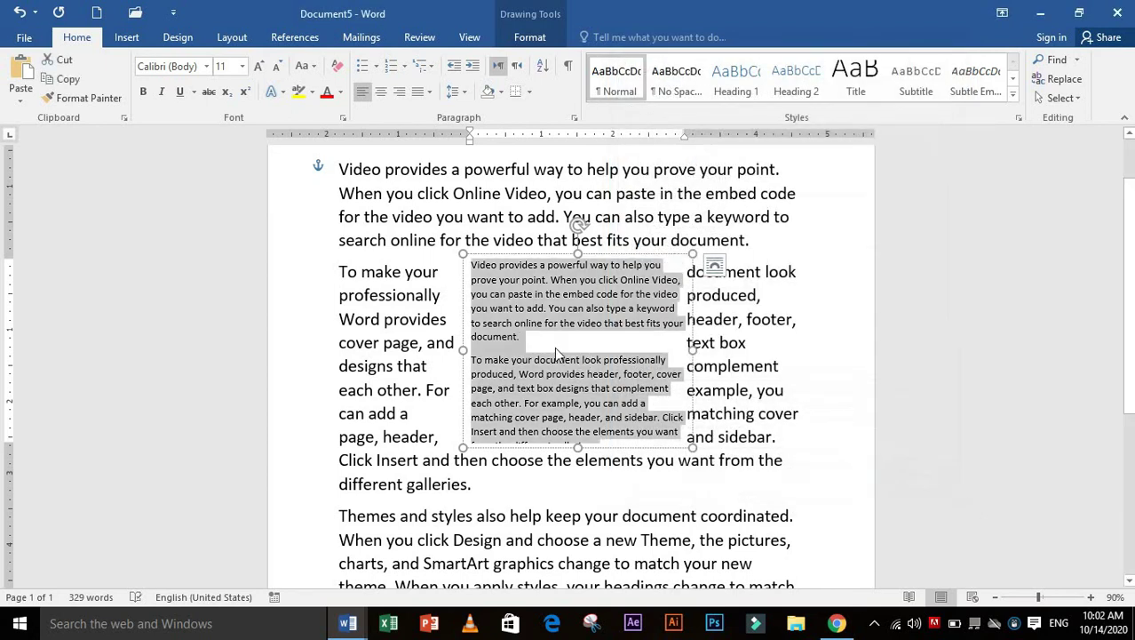
- Select all the text box's text, grow it four sizes, then shrink it down to 2 pt
key(ctrl+a)
click(257, 69)
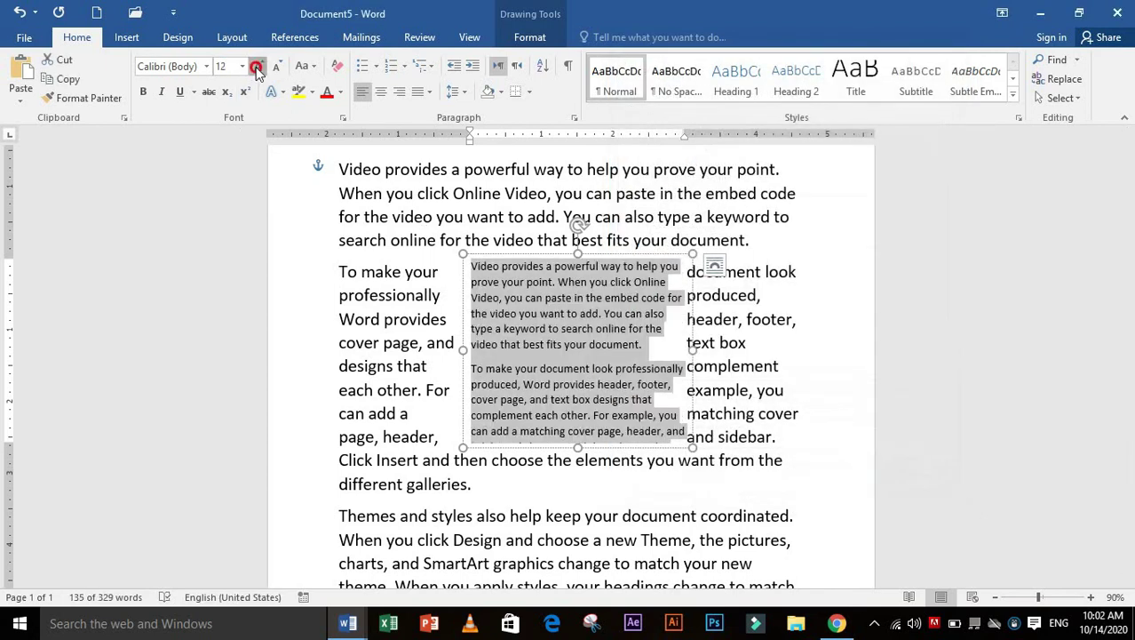
click(256, 69)
click(257, 70)
click(257, 69)
click(257, 70)
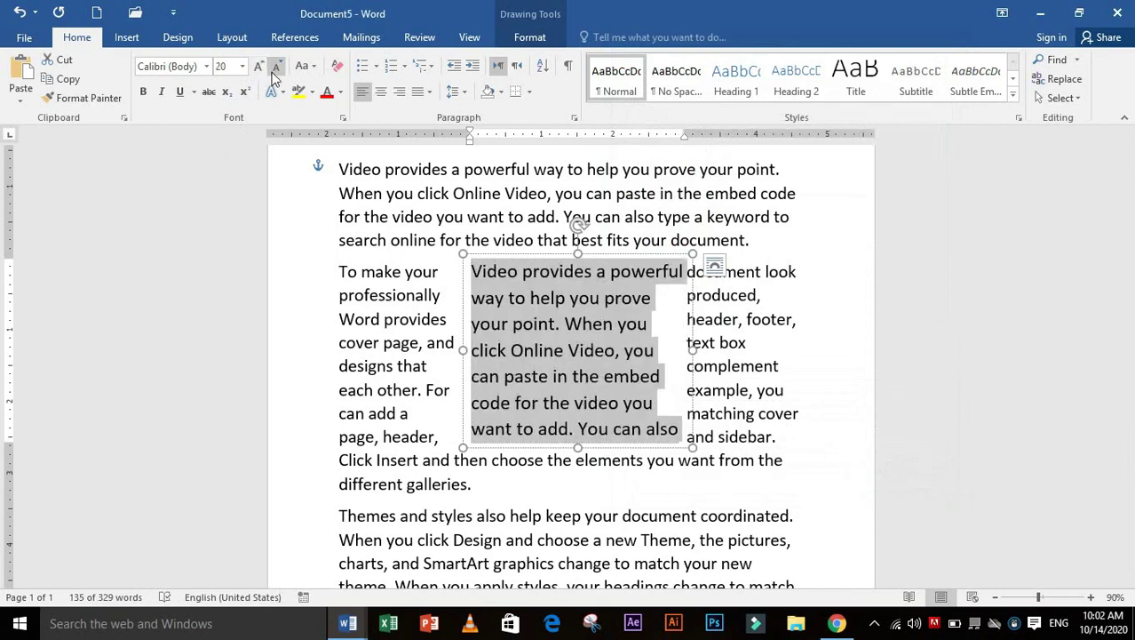
click(275, 70)
click(275, 70)
click(275, 71)
click(275, 70)
click(275, 70)
click(275, 71)
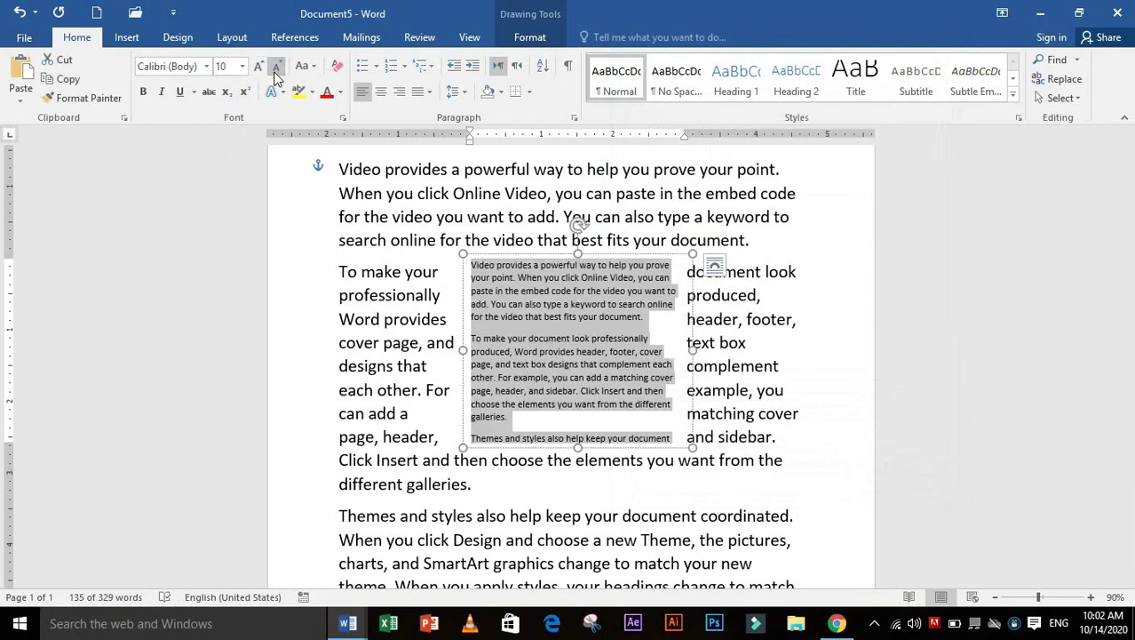
click(276, 71)
click(275, 71)
click(275, 71)
click(275, 72)
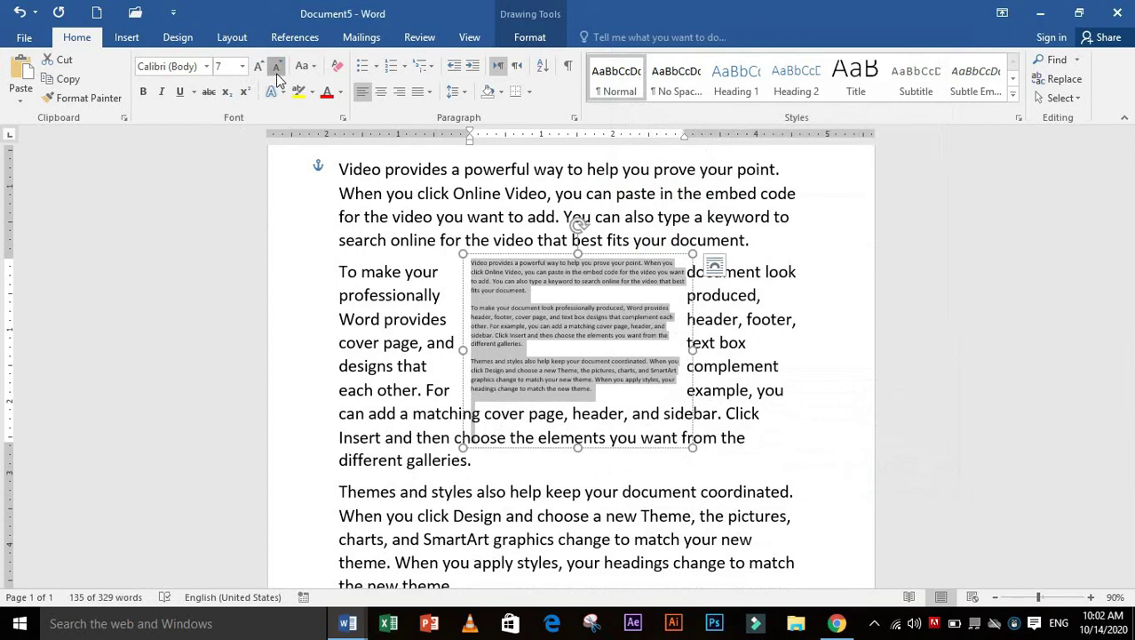
click(276, 71)
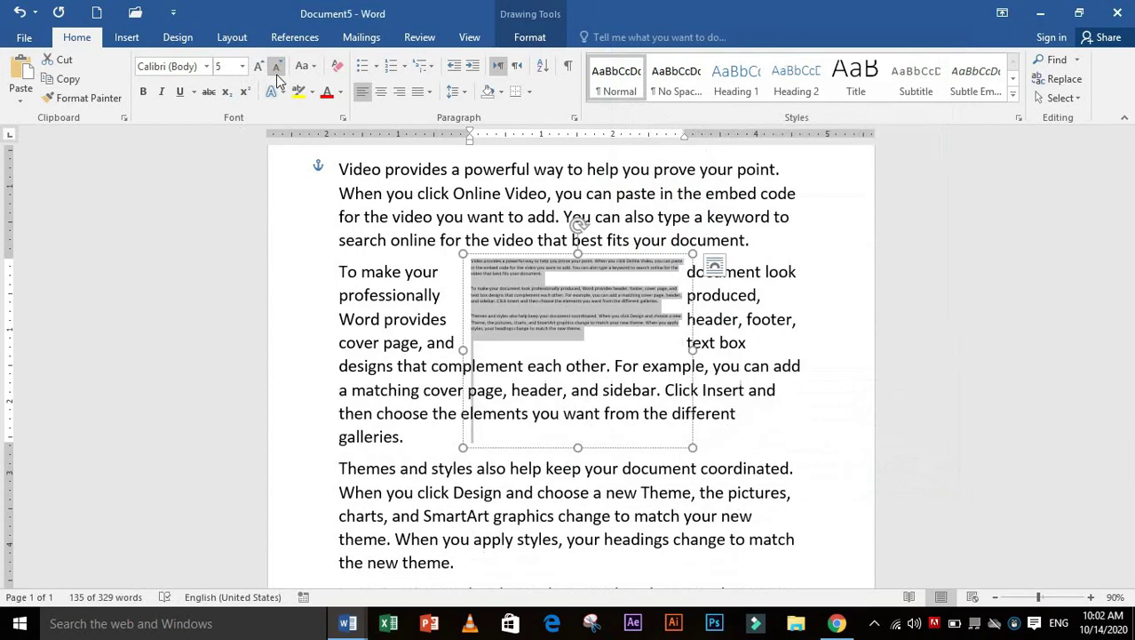
click(277, 73)
click(277, 73)
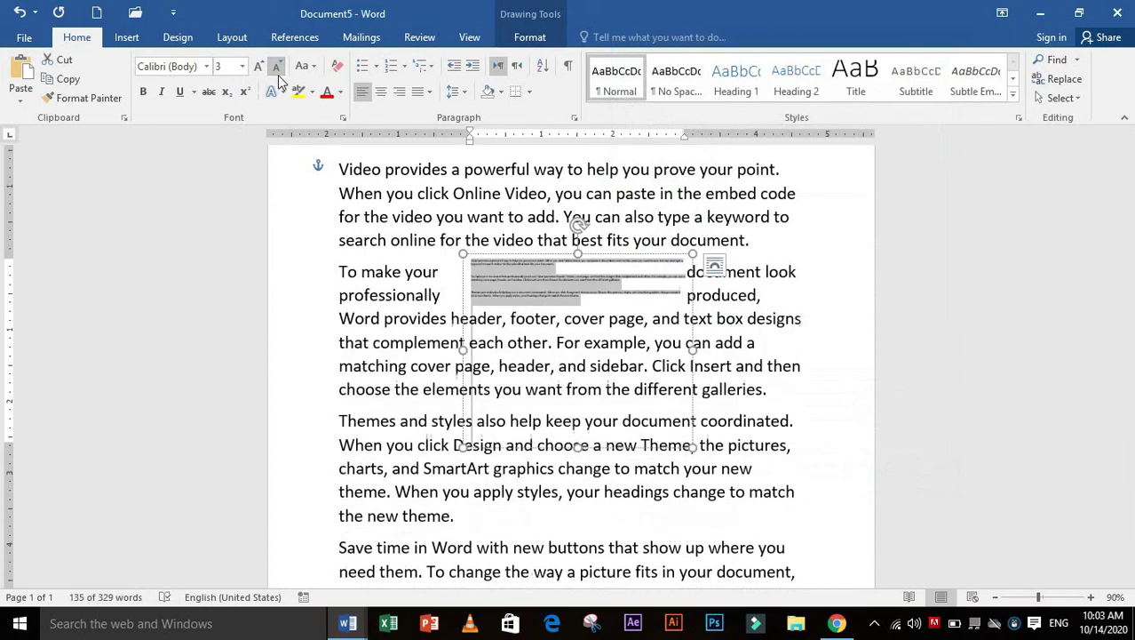
click(276, 71)
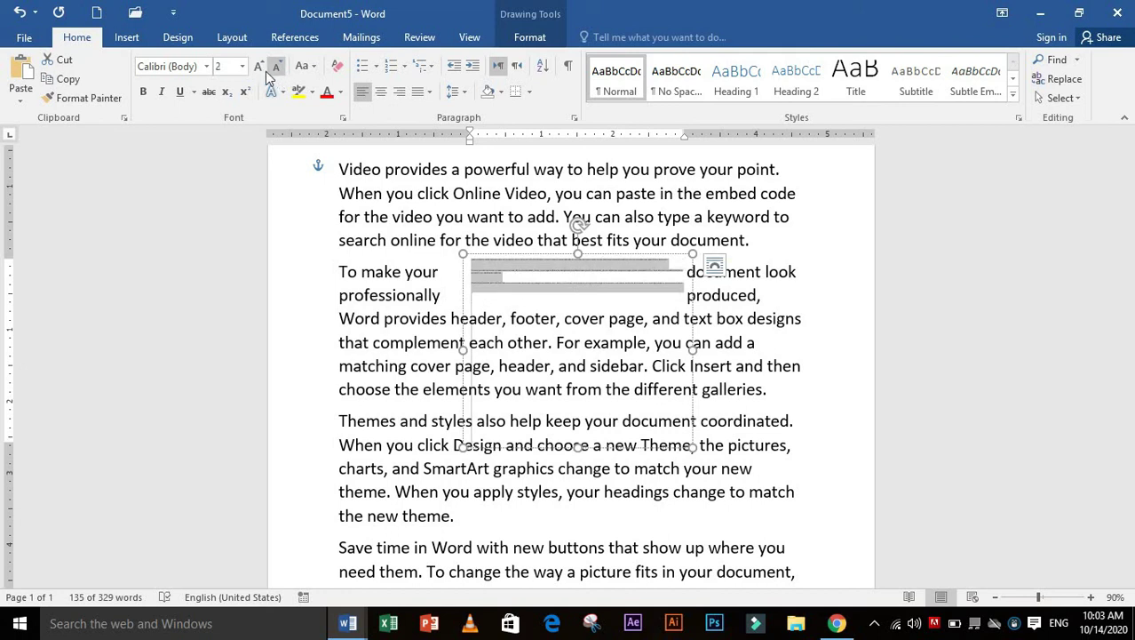
- Grow the text box's text back up seven sizes to 9 pt
click(262, 70)
click(262, 69)
click(262, 69)
click(262, 70)
click(262, 69)
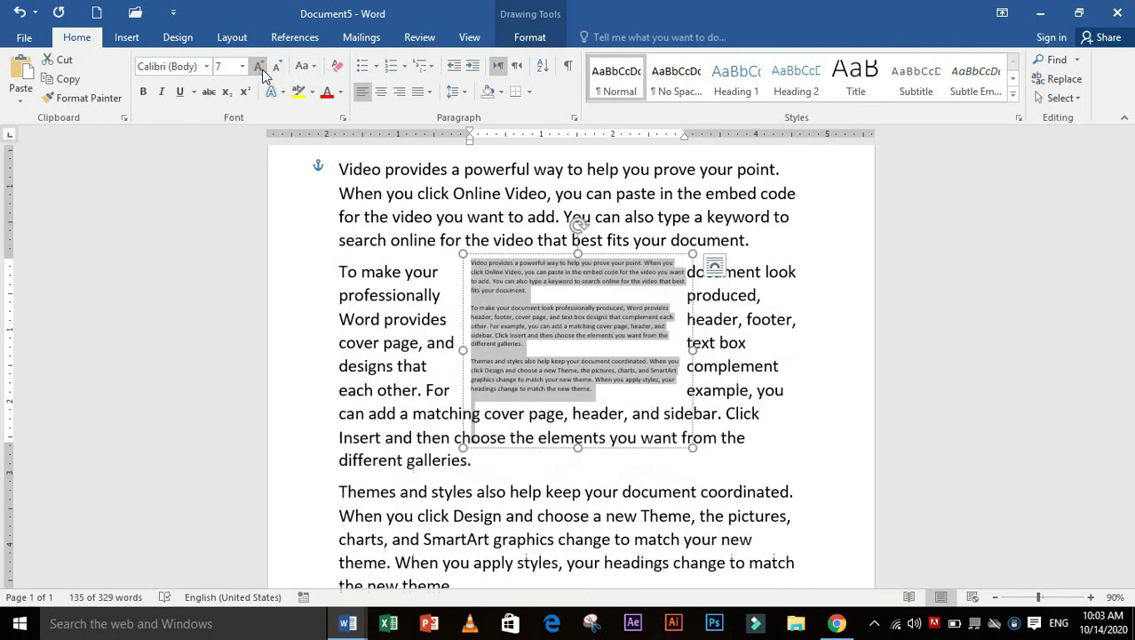
click(262, 69)
click(262, 69)
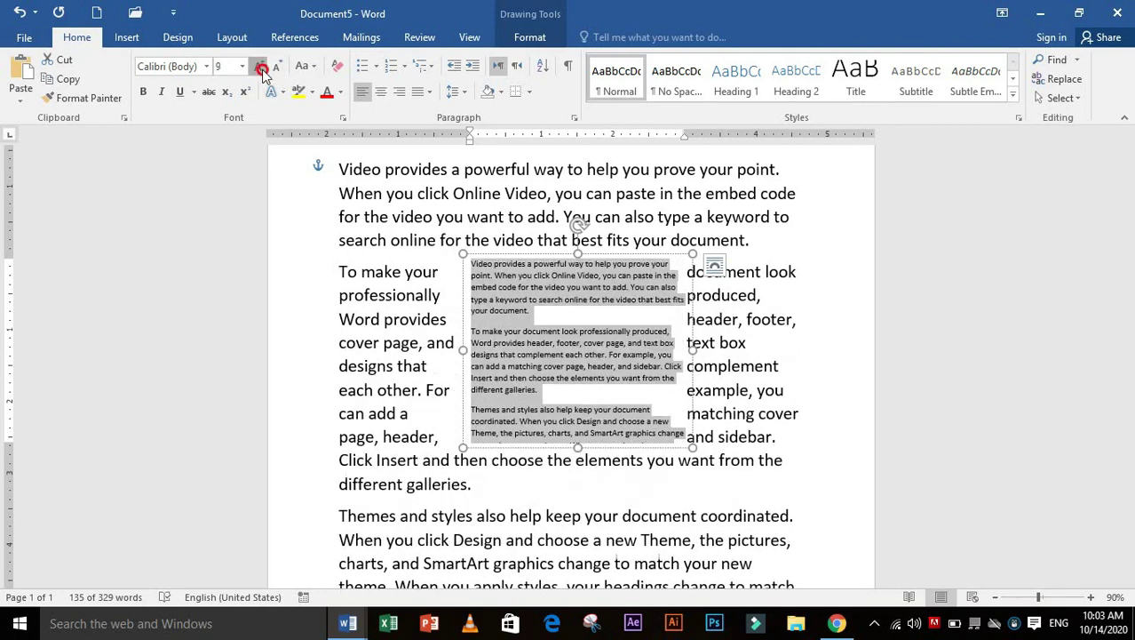
click(262, 70)
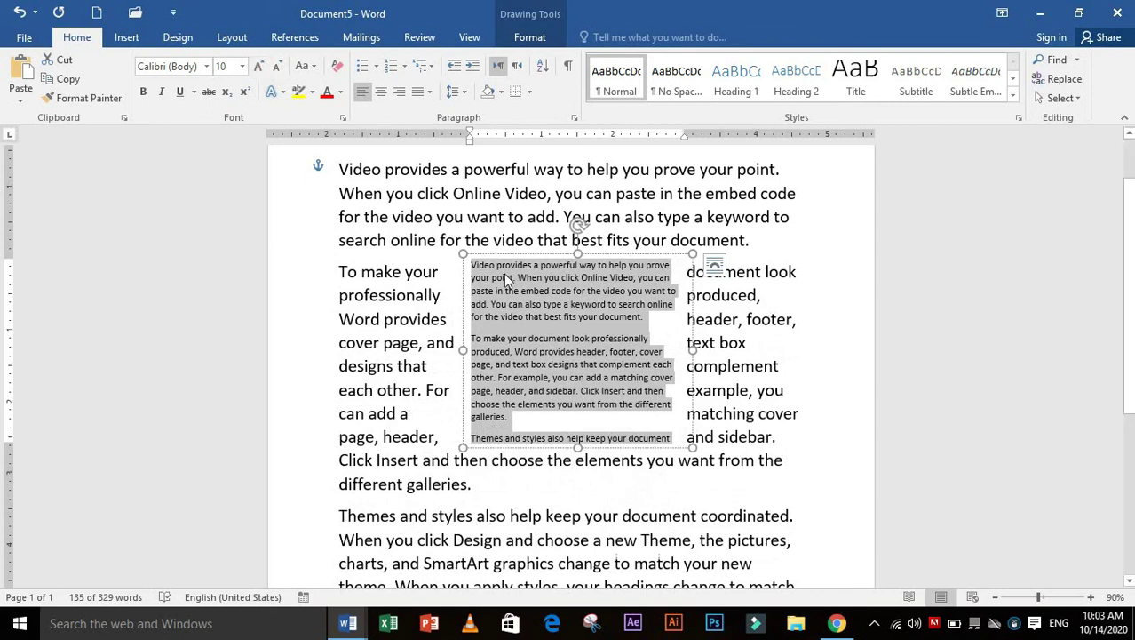
click(574, 117)
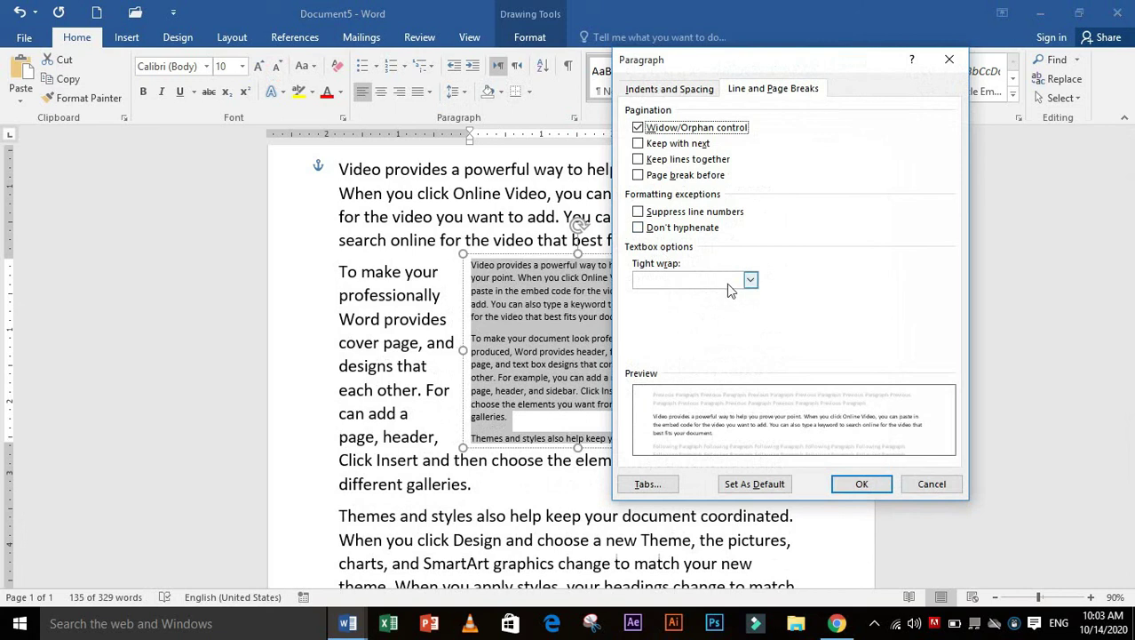
click(745, 280)
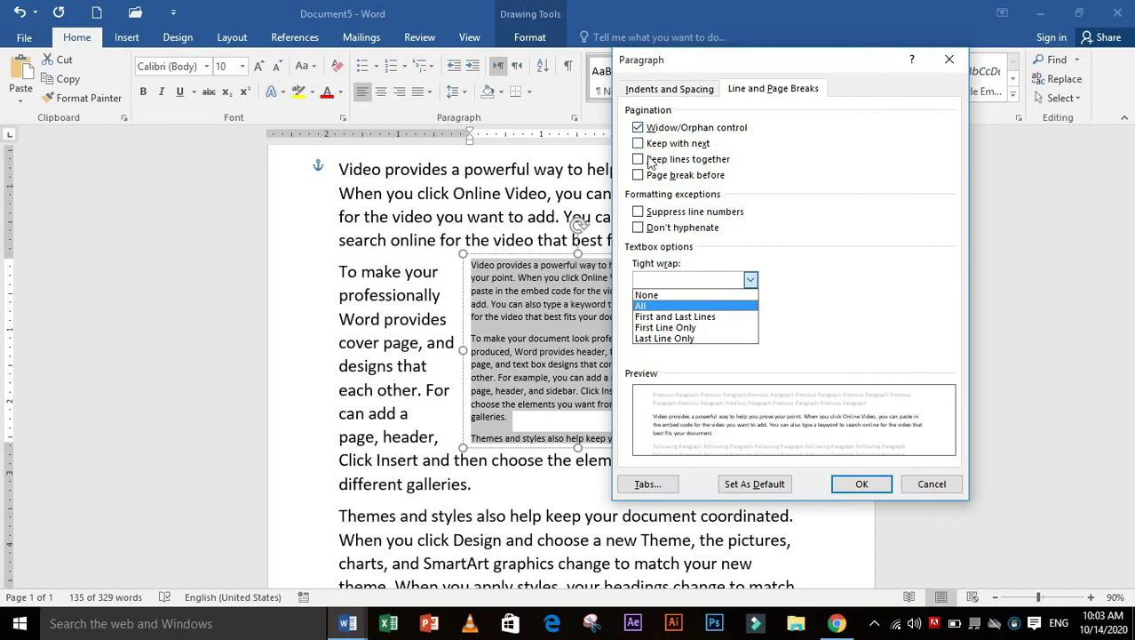
click(639, 159)
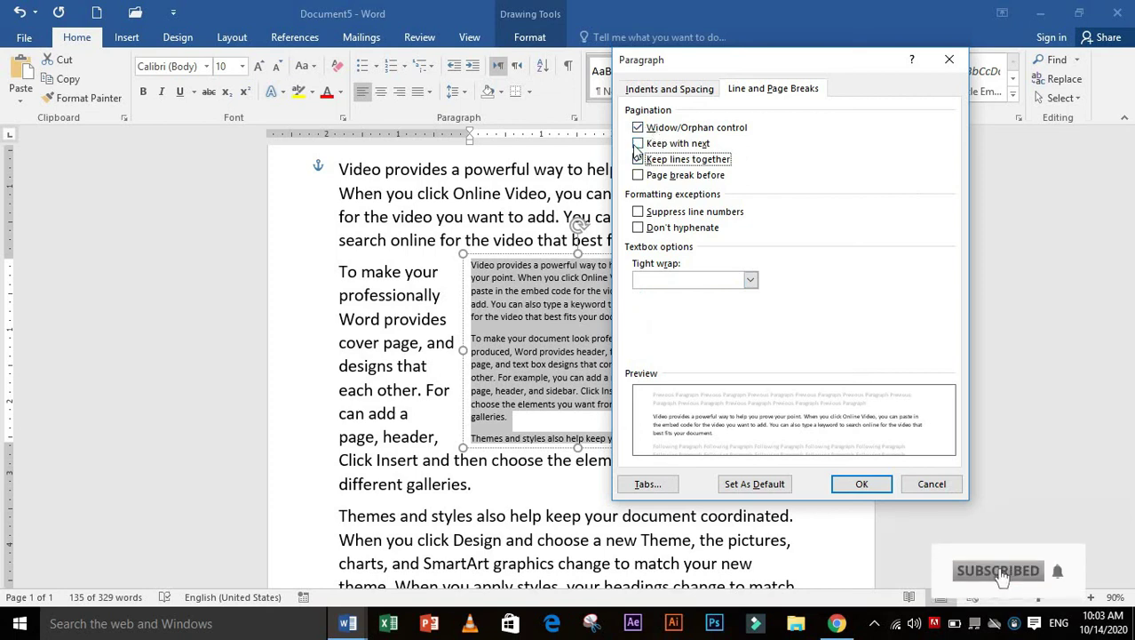
click(638, 143)
click(637, 175)
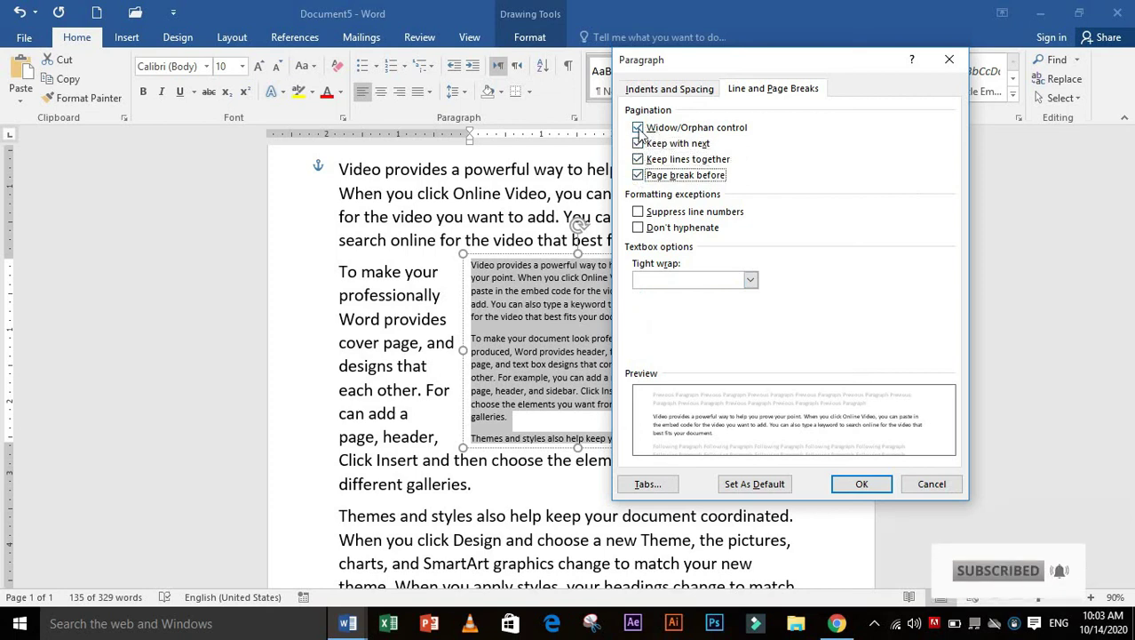
click(638, 127)
click(638, 159)
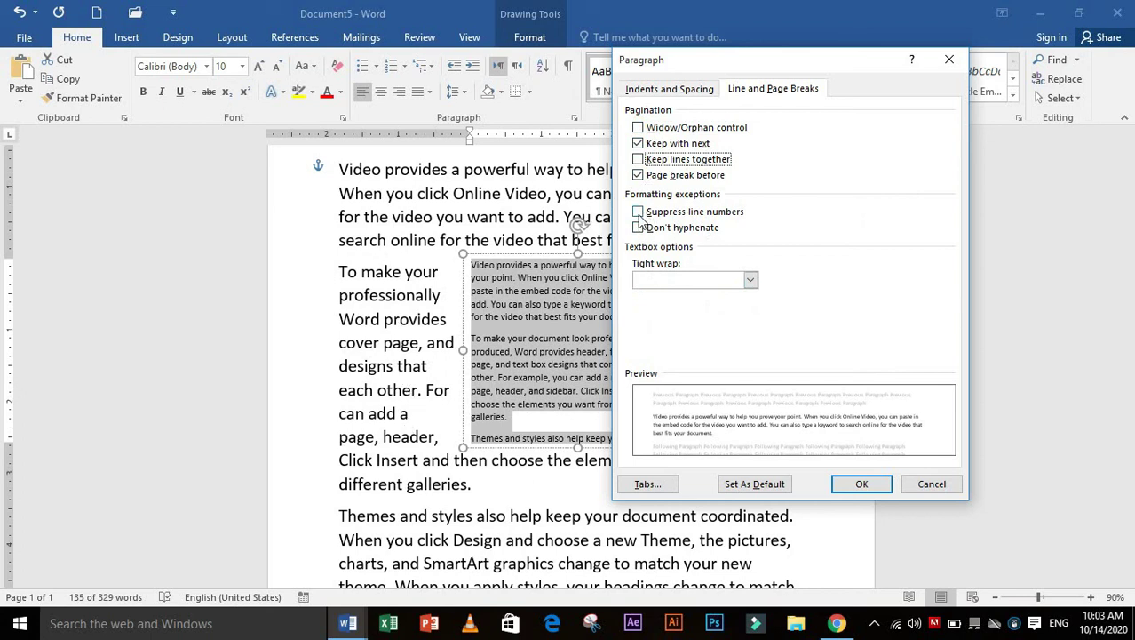
click(638, 216)
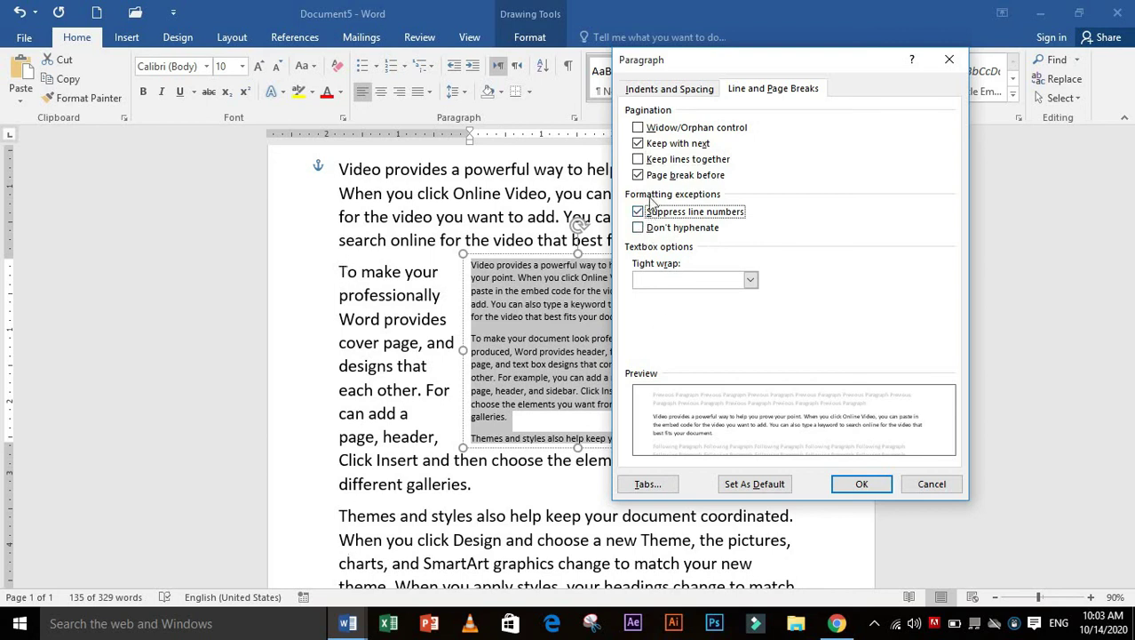
click(640, 215)
click(638, 228)
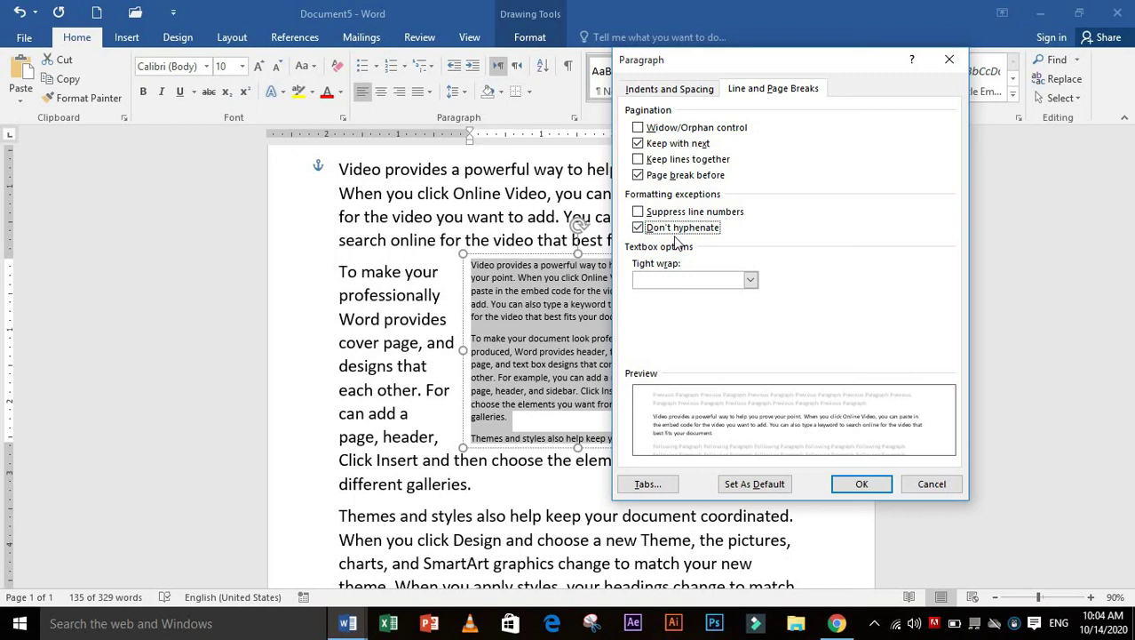
click(949, 59)
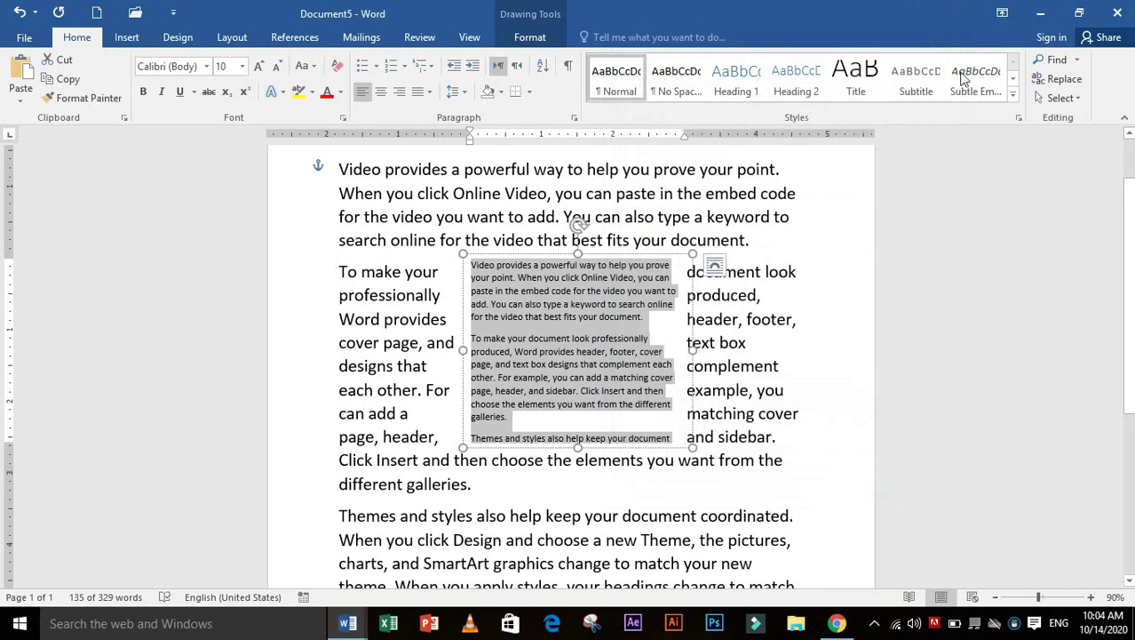